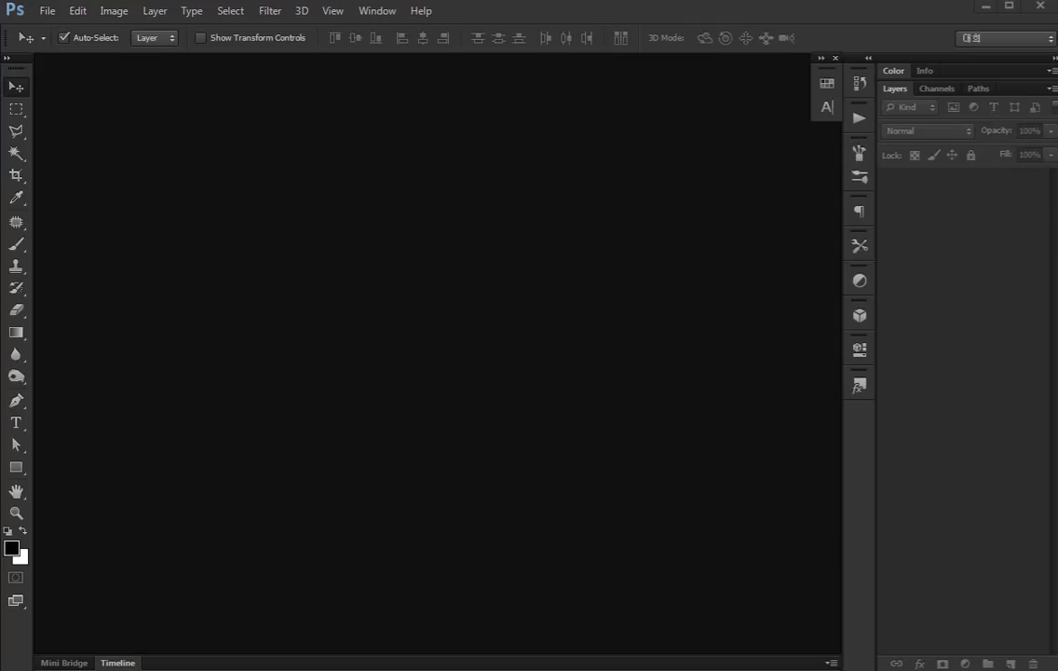
Create a new 600×600 px document named 'icon'.
key(ctrl+n)
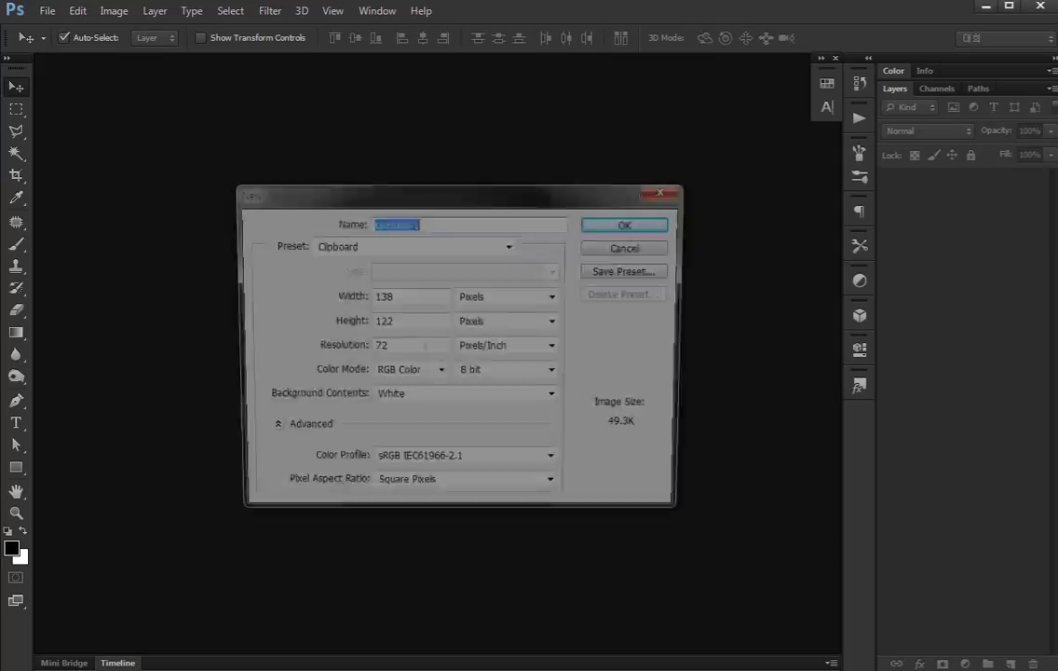
text(icon)
key(Tab)
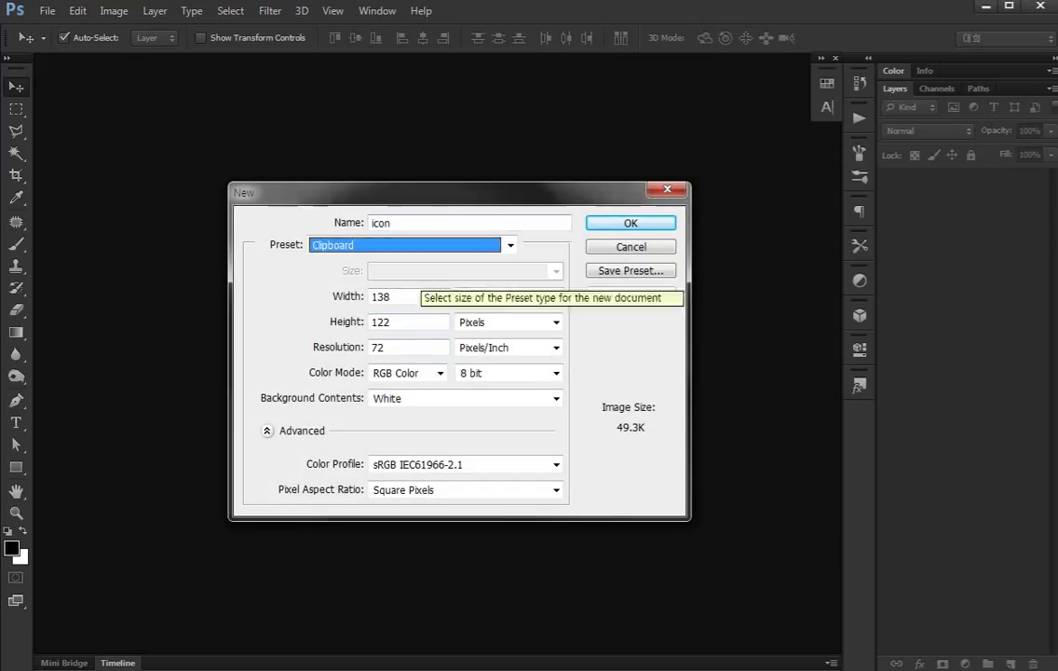
key(Tab)
text(600)
key(Tab)
text(60)
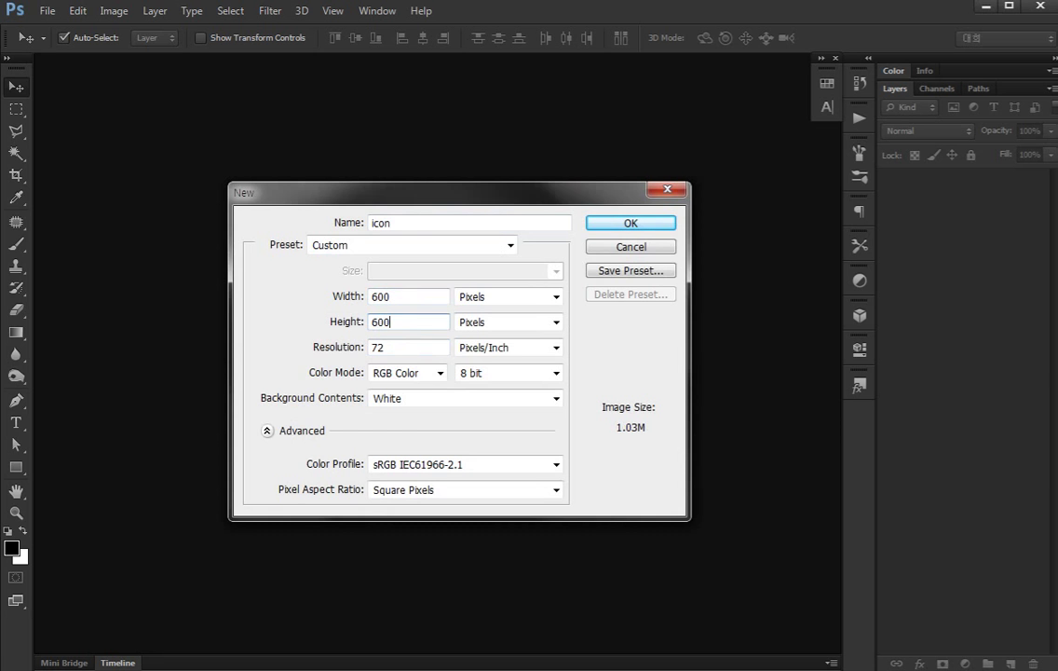
key(Return)
Darken the background to near black with Hue/Saturation Lightness -87.
key(ctrl+u)
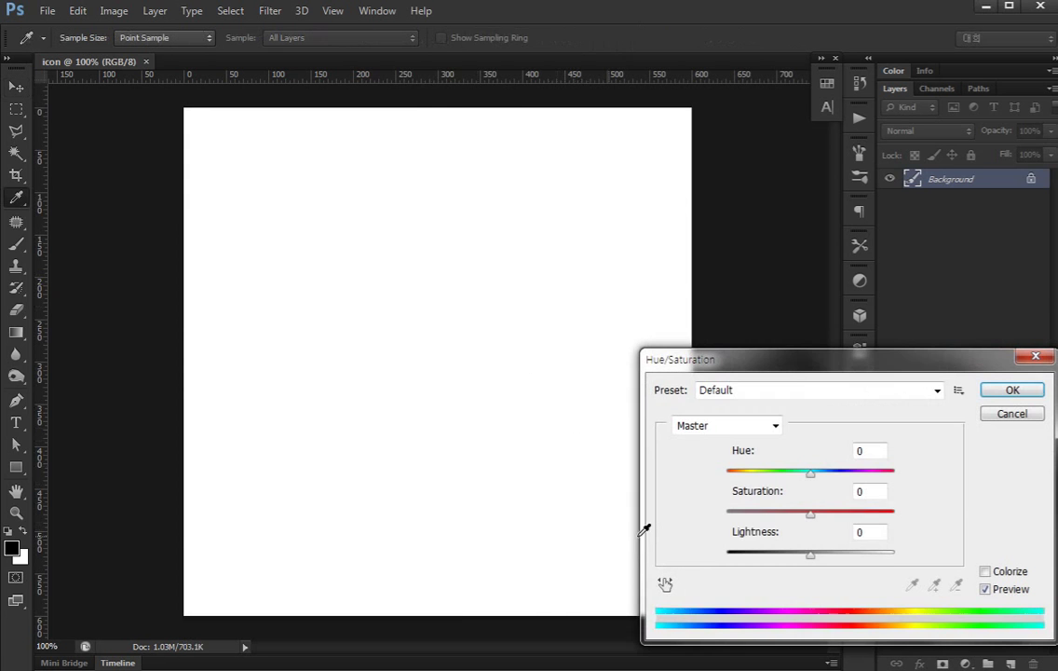
click(737, 554)
click(1011, 389)
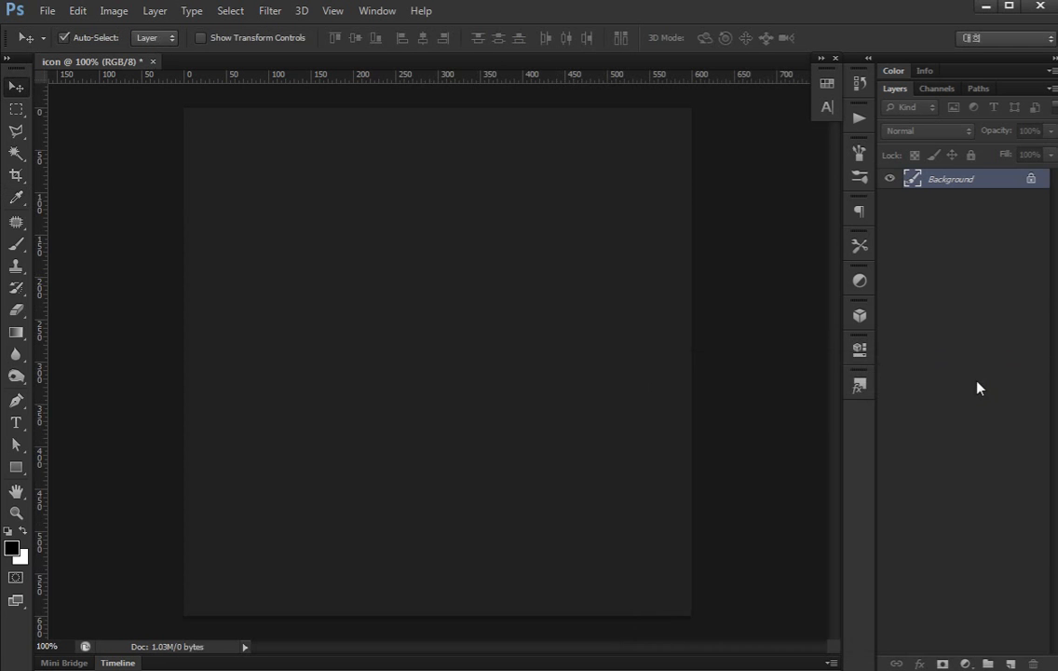
key(ctrl+plus)
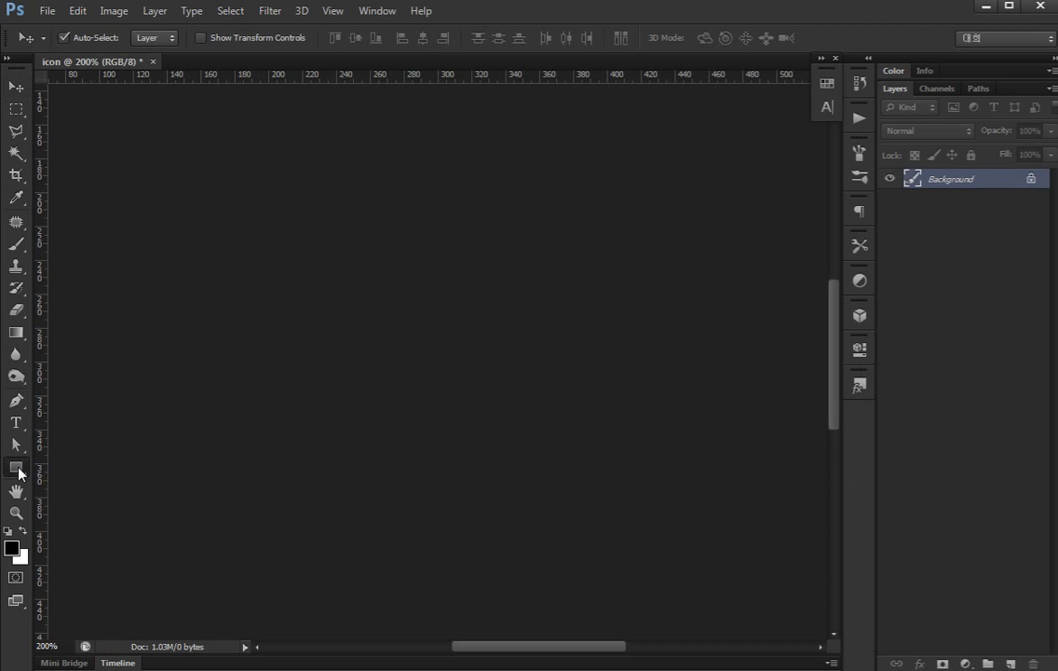
Draw a small white square and delete its bottom-right anchor to leave a triangle.
click(15, 467)
key(ctrl+minus)
drag(321, 308, 366, 373)
key(ctrl+plus)
key(ctrl+plus)
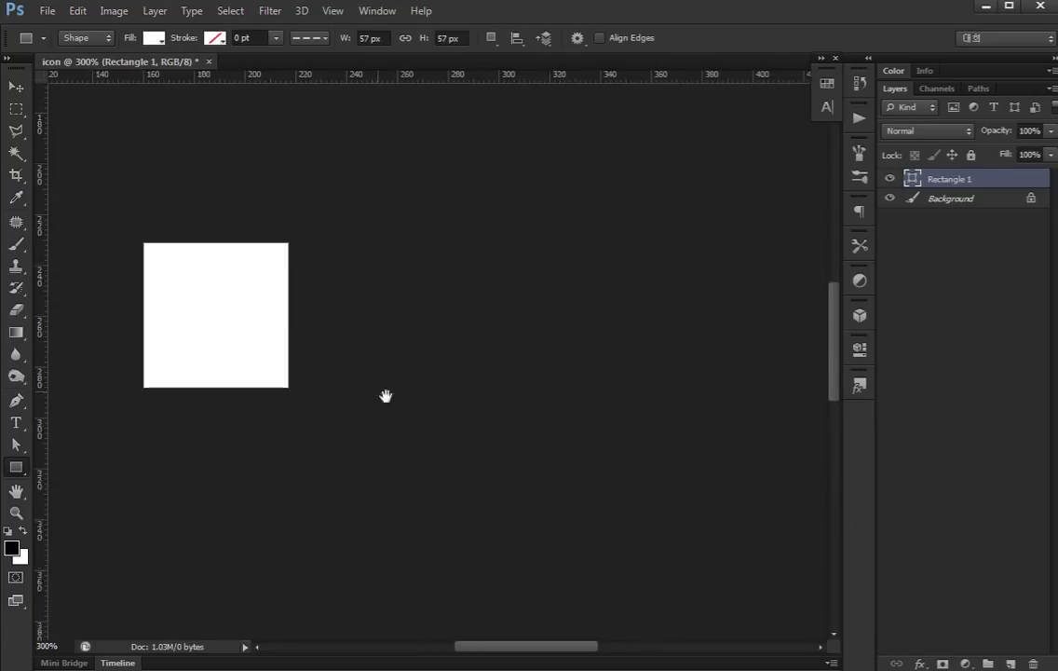
key(a)
drag(319, 424, 213, 307)
key(Delete)
key(p)
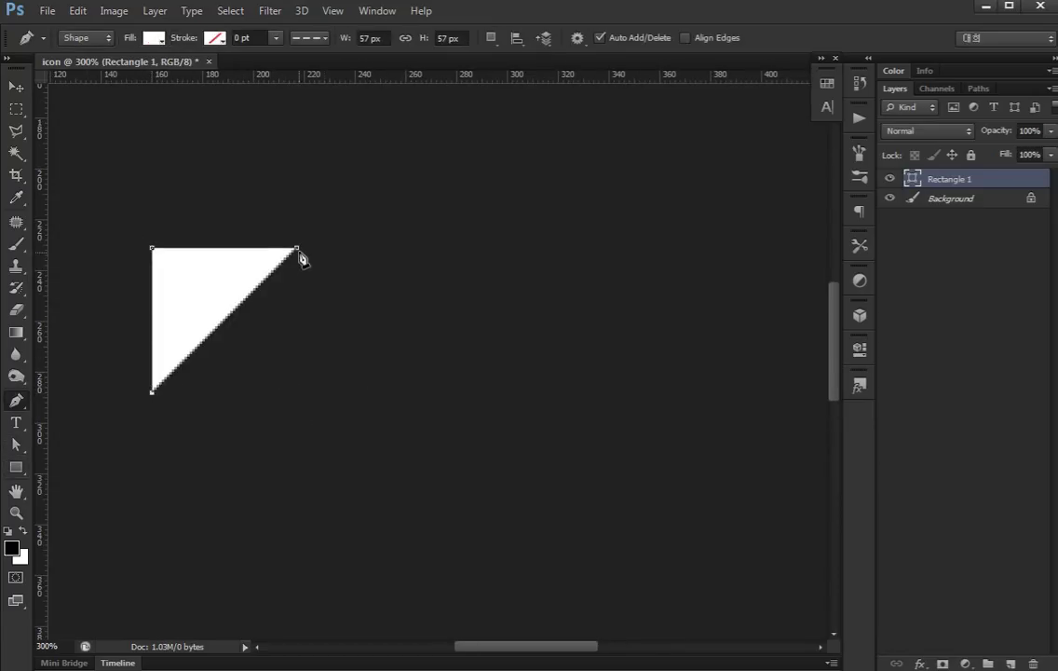
Rotate the triangle -45° so it points left.
key(ctrl+t)
drag(413, 326, 360, 175)
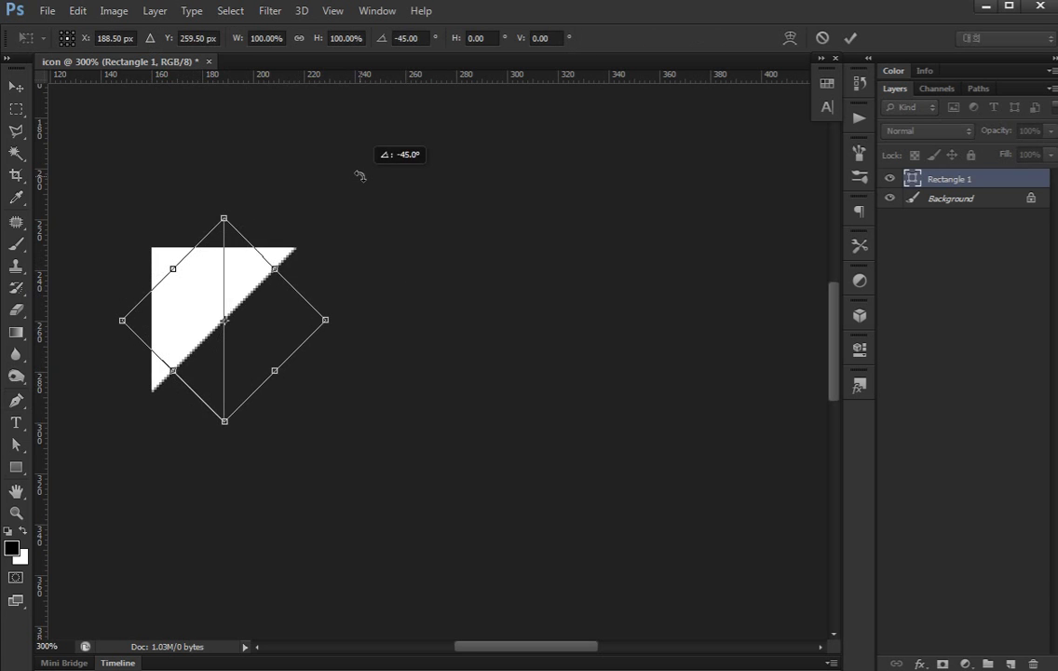
key(Return)
key(ctrl+minus)
key(ctrl+minus)
key(ctrl+minus)
key(ctrl+minus)
key(ctrl+plus)
key(ctrl+plus)
key(ctrl+plus)
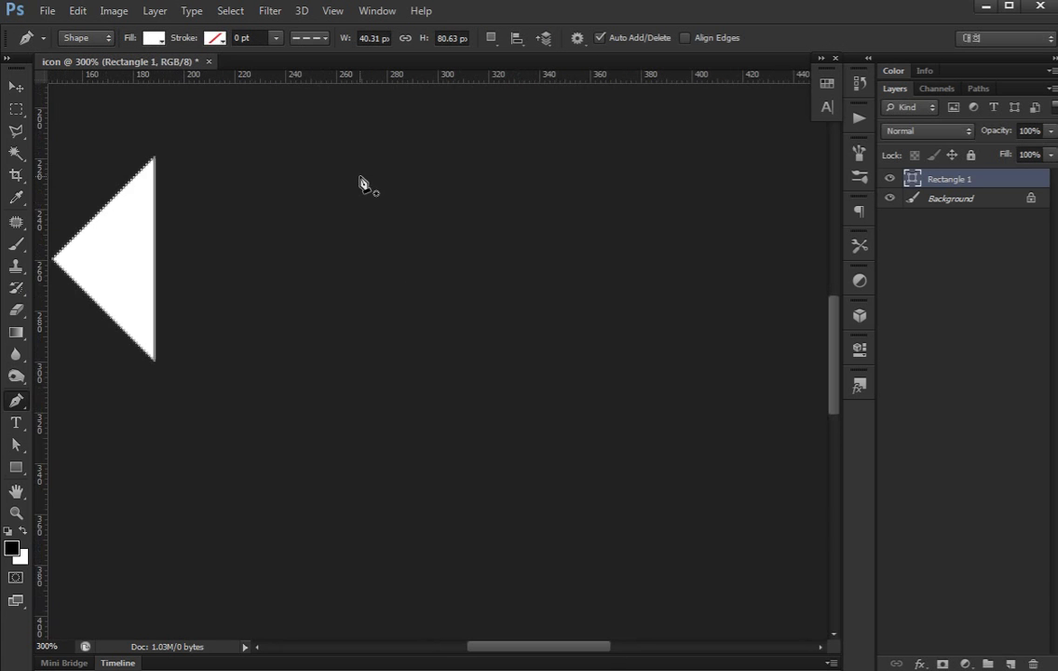
drag(363, 183, 522, 292)
Enlarge the triangle by raising its transform width, then deselect it.
key(v)
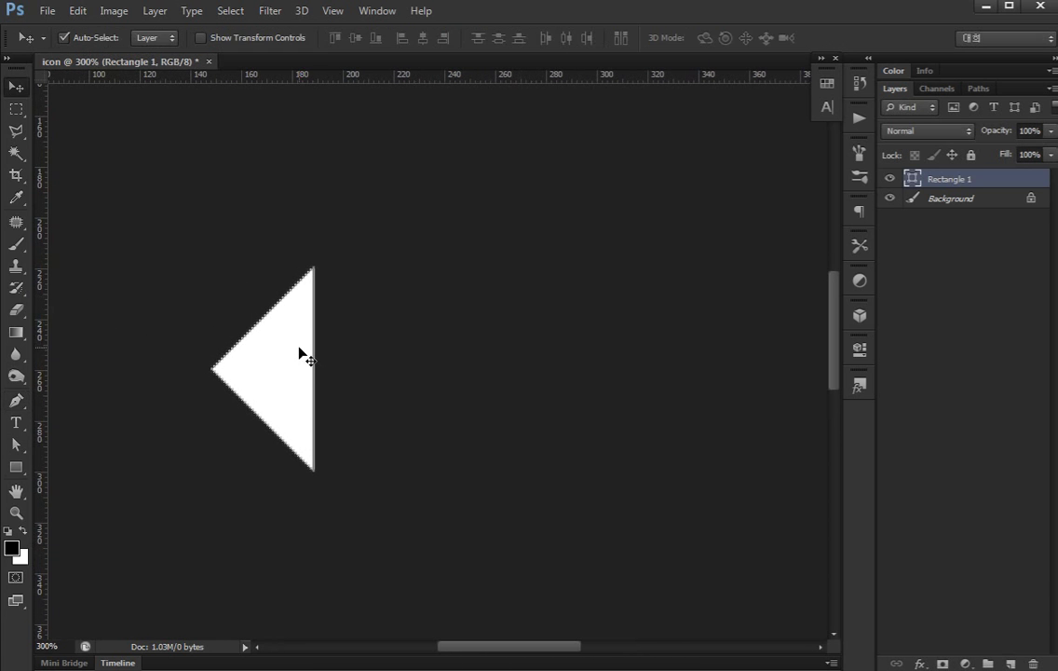
key(ctrl+t)
click(267, 38)
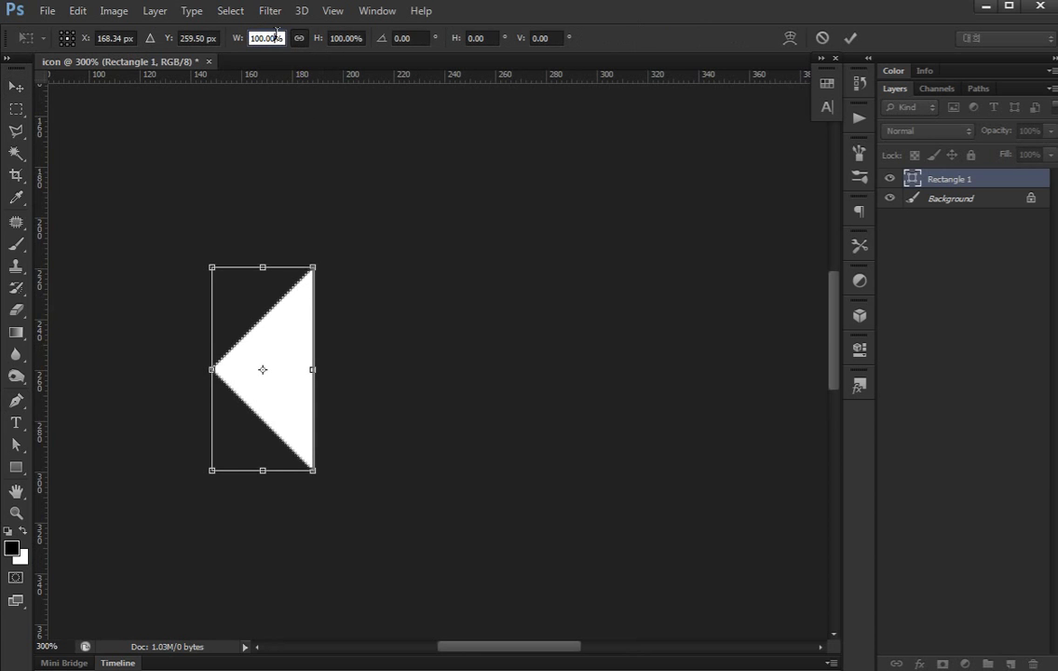
key(Up)
key(Up)
key(Up)
key(Up)
key(Return)
key(Return)
key(ctrl+minus)
key(ctrl+minus)
key(ctrl+minus)
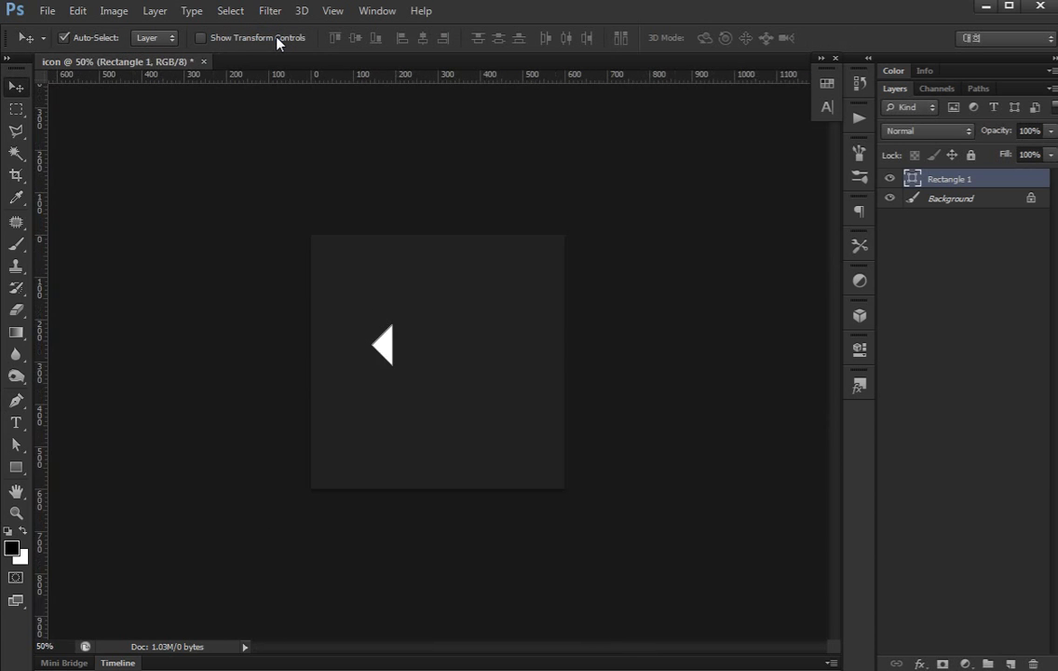
key(ctrl+plus)
key(ctrl+plus)
key(ctrl+plus)
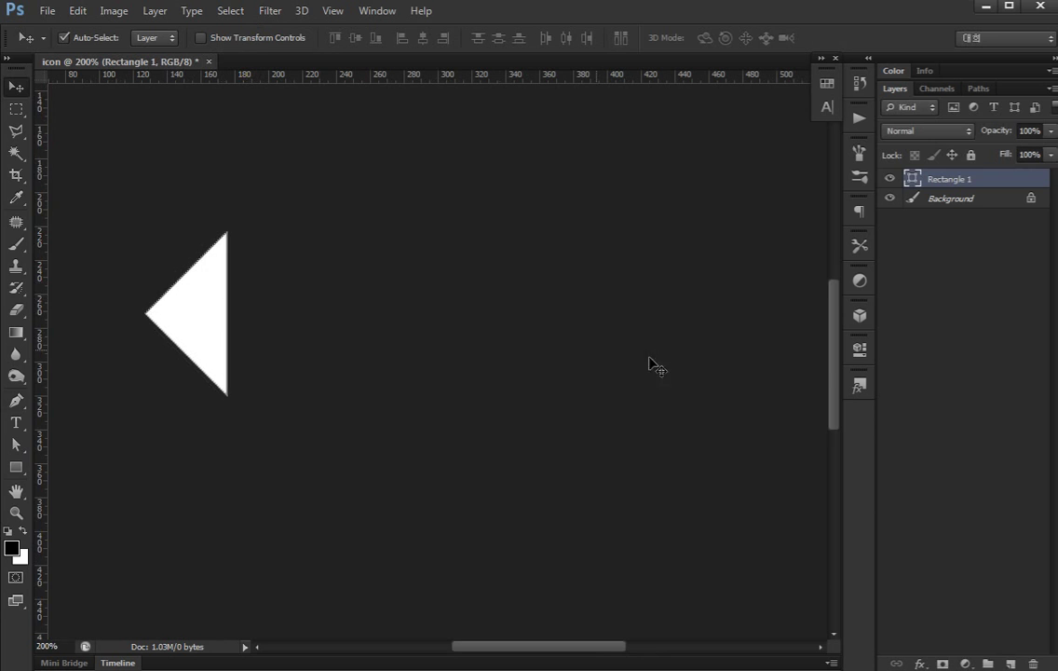
click(649, 370)
scroll(468, 388, left, 3)
key(ctrl+plus)
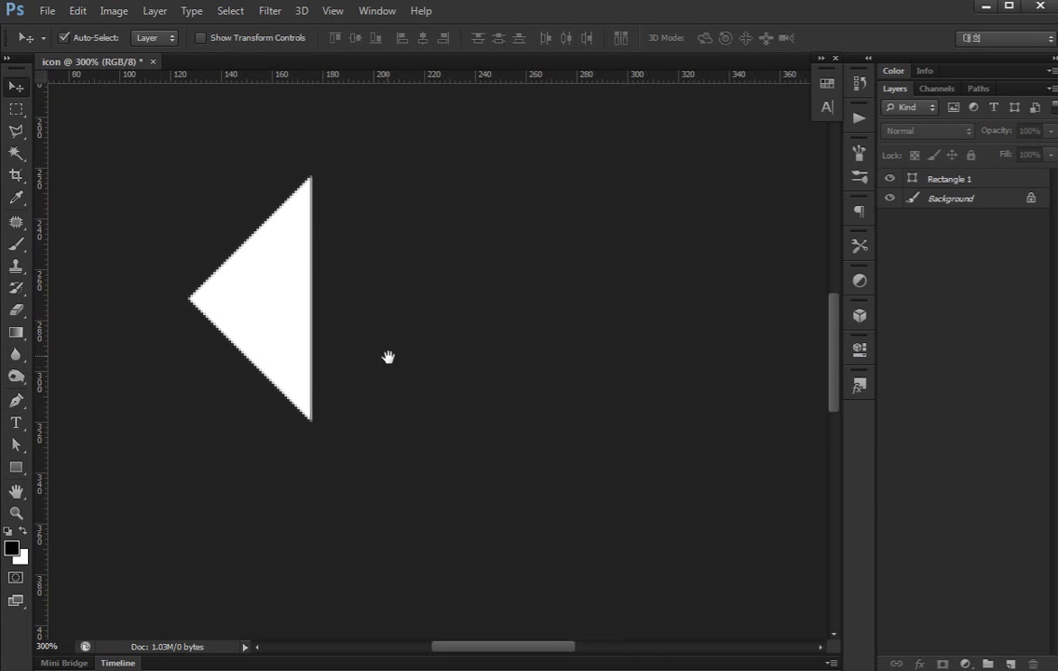
scroll(314, 343, left, 2)
Change the triangle's fill from white to a mid grey.
click(314, 342)
double_click(911, 179)
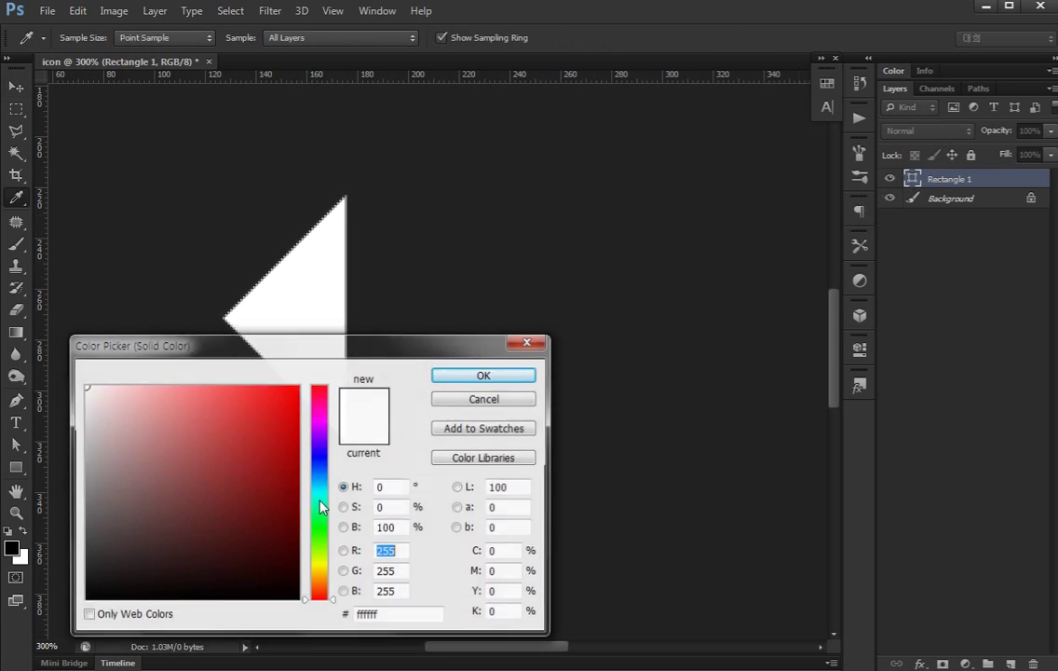
drag(319, 571, 319, 575)
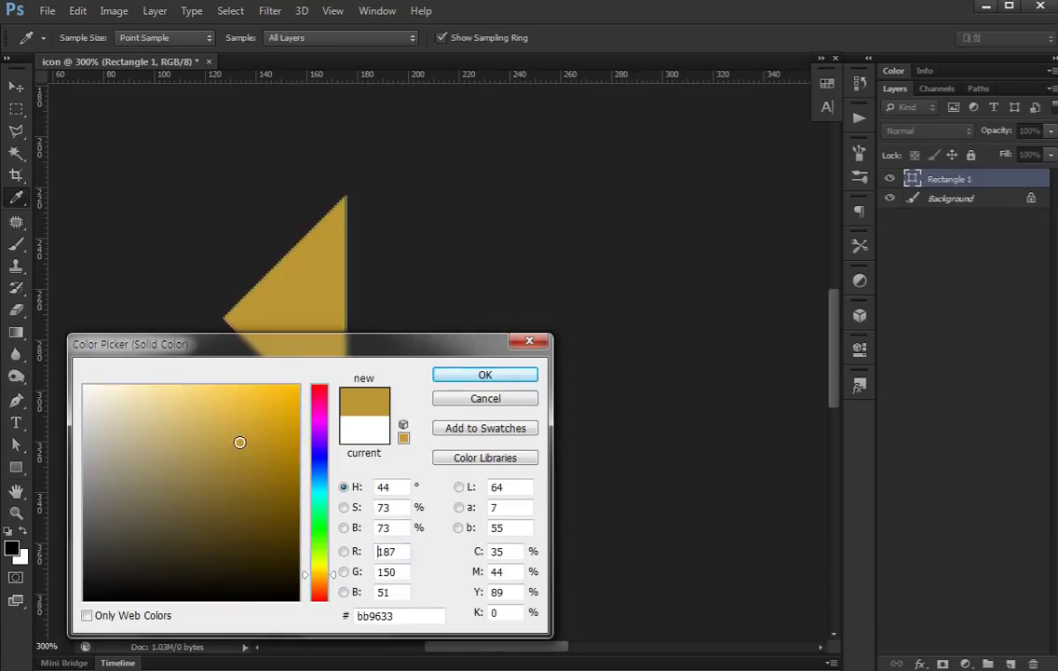
drag(239, 442, 220, 439)
click(83, 541)
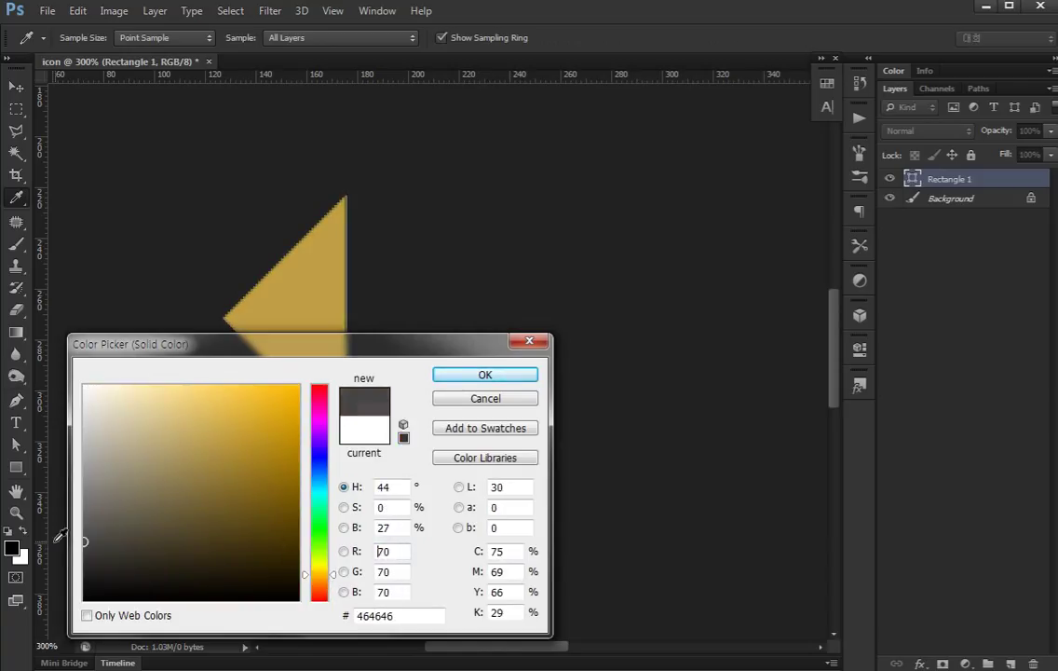
drag(96, 538, 73, 531)
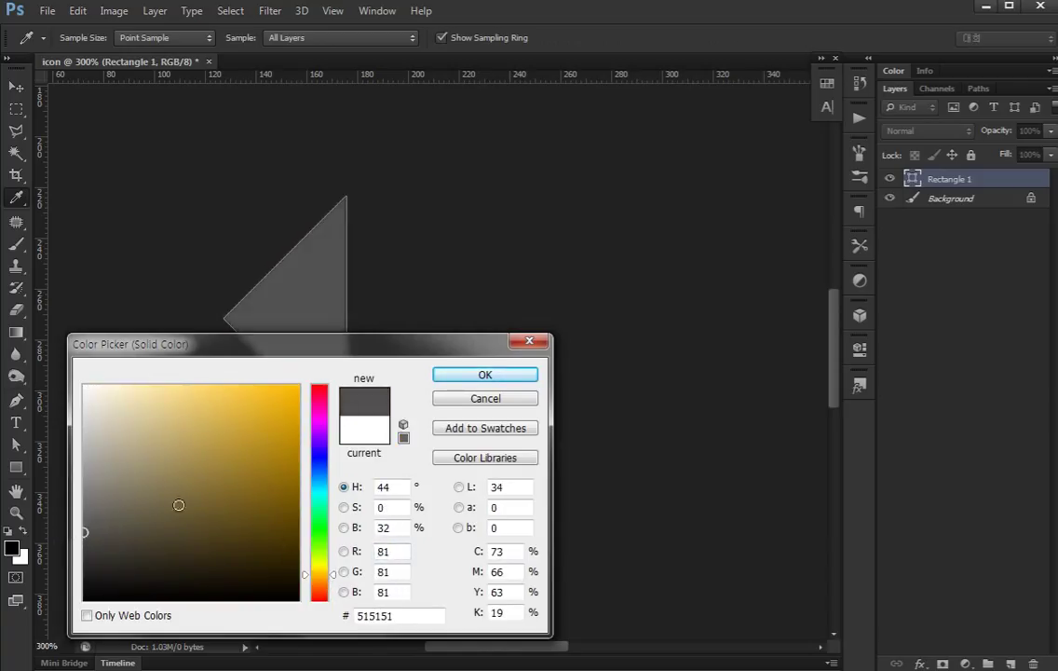
click(466, 379)
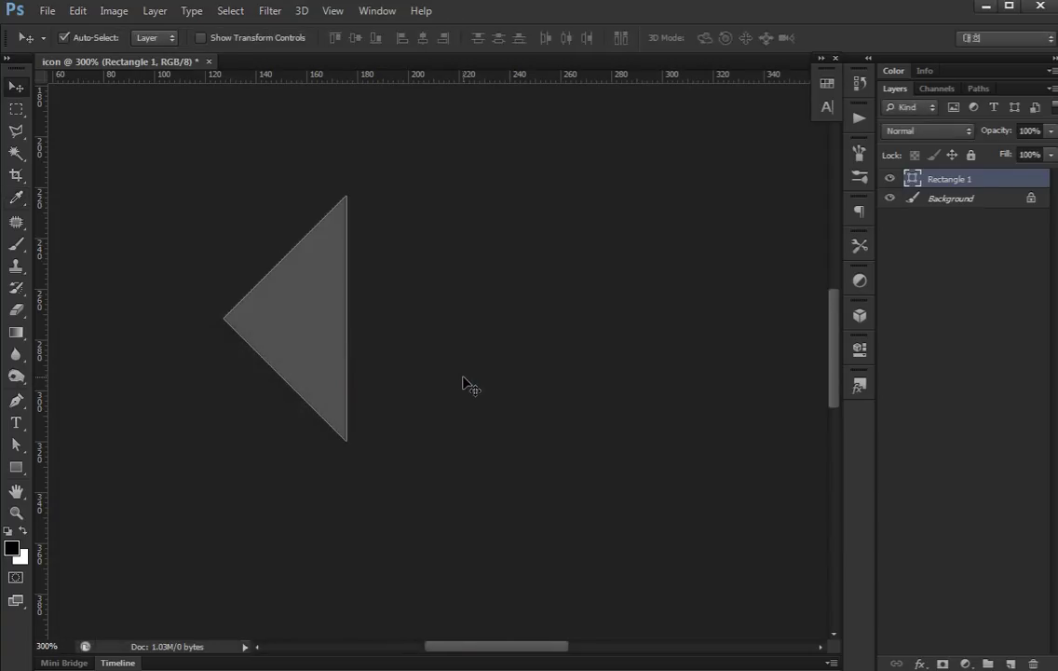
Duplicate the triangle, lower its top point, and fill this lower facet darker grey.
key(ctrl+j)
key(a)
drag(290, 275, 369, 162)
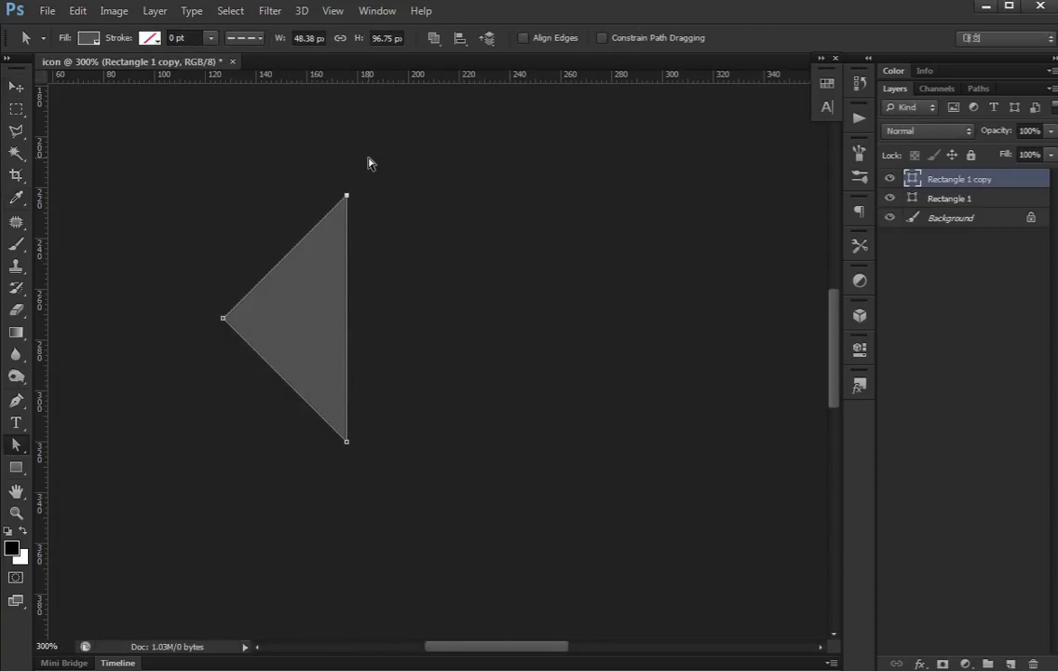
key(shift+Down)
key(shift+Down)
key(shift+Down)
key(shift+Down)
key(shift+Down)
key(shift+Down)
key(shift+Down)
key(shift+Down)
key(shift+Up)
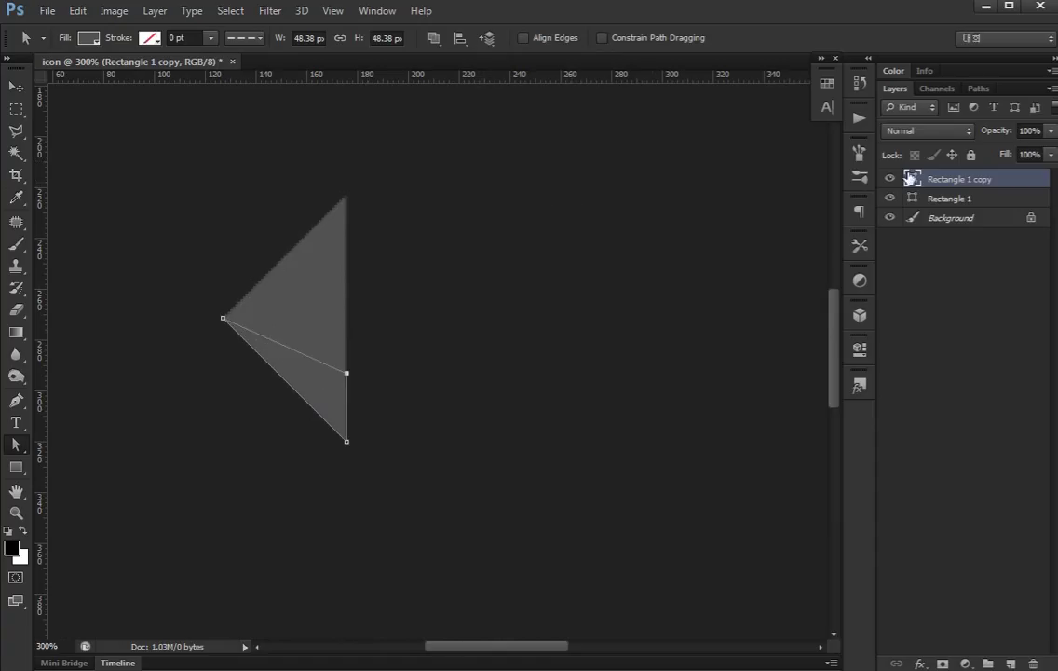
double_click(911, 177)
click(83, 542)
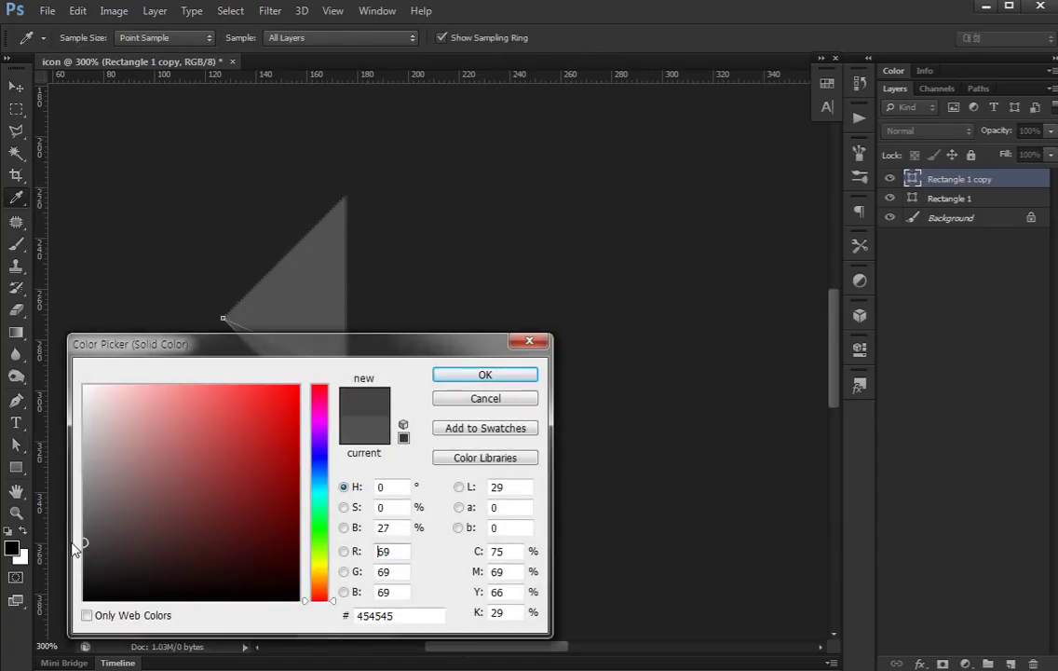
key(Return)
key(v)
Make another copy with its bottom point raised, filled lighter grey as the middle facet.
click(335, 300)
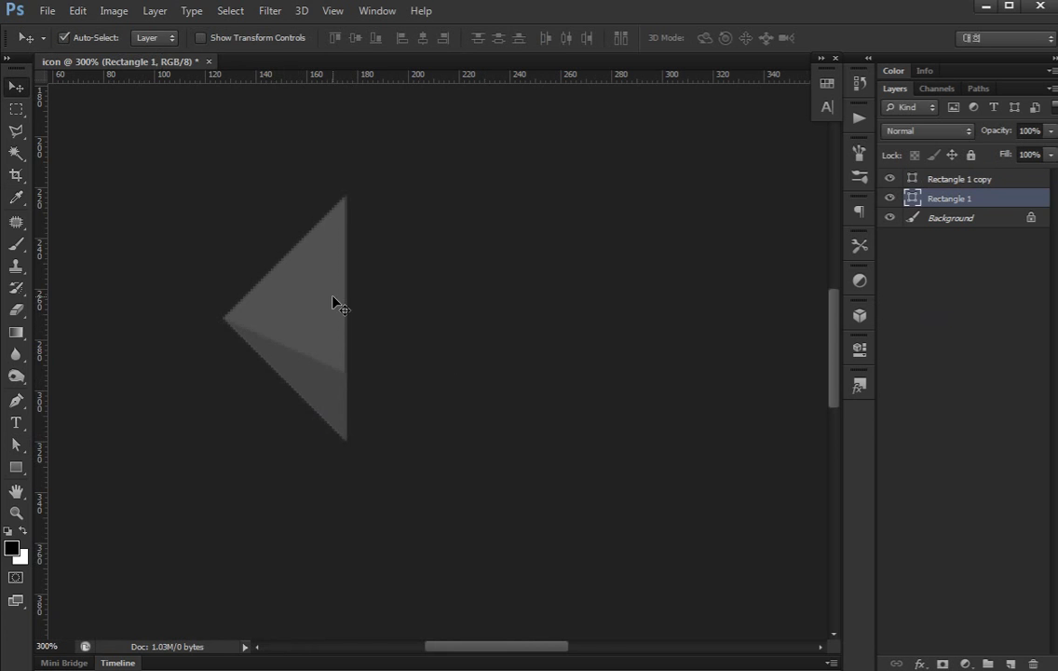
key(ctrl+j)
key(a)
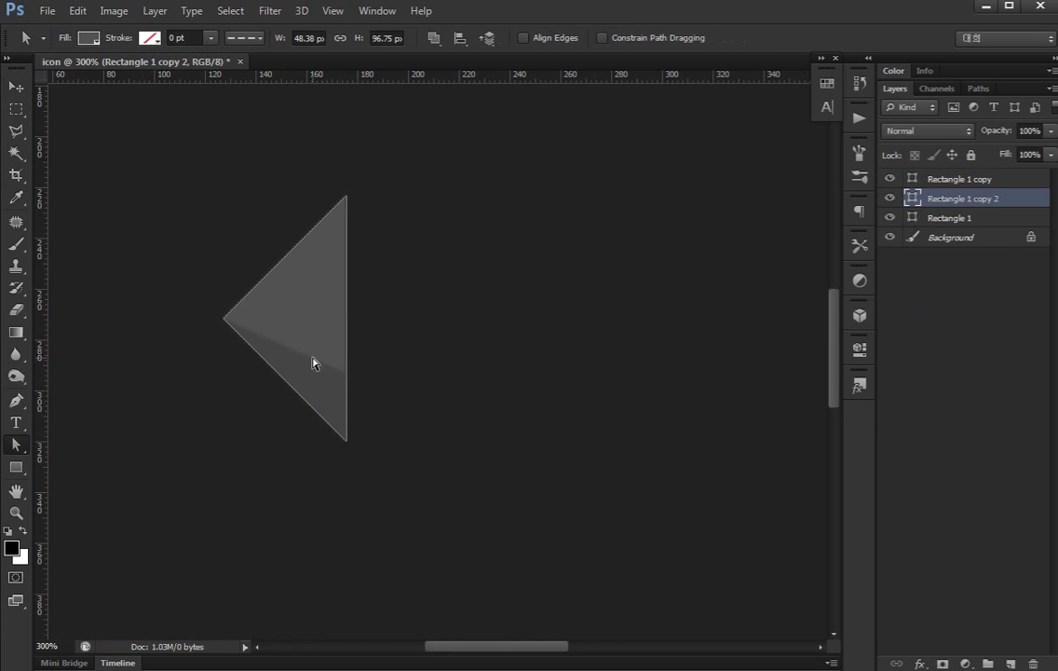
drag(314, 359, 378, 480)
key(Up)
key(Up)
key(Up)
key(Up)
key(Up)
key(Up)
key(Up)
key(Up)
key(Up)
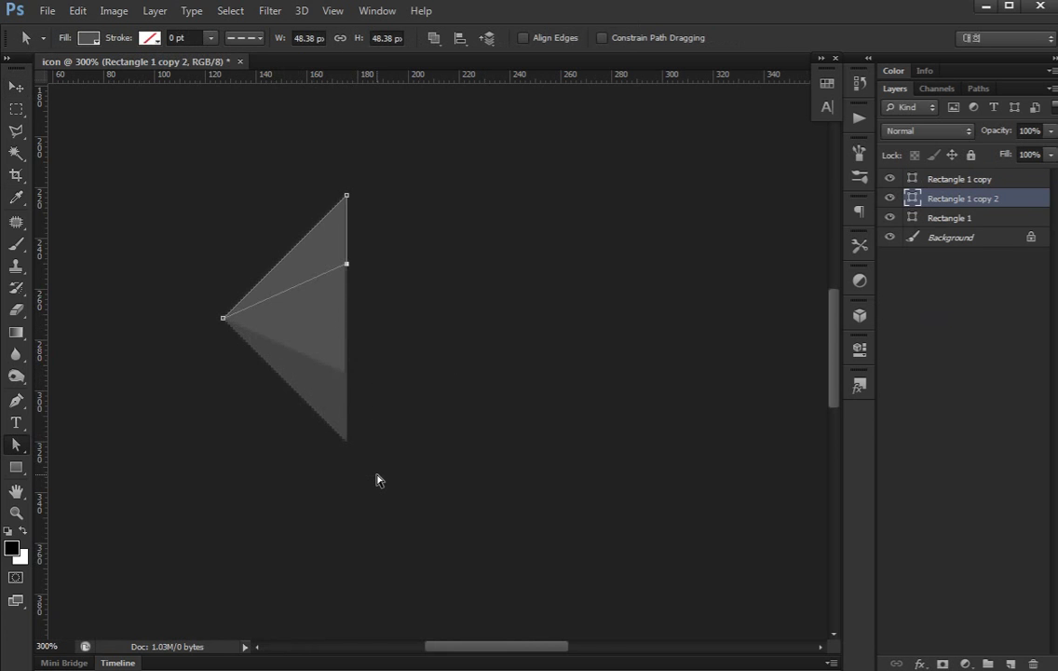
key(Return)
double_click(911, 196)
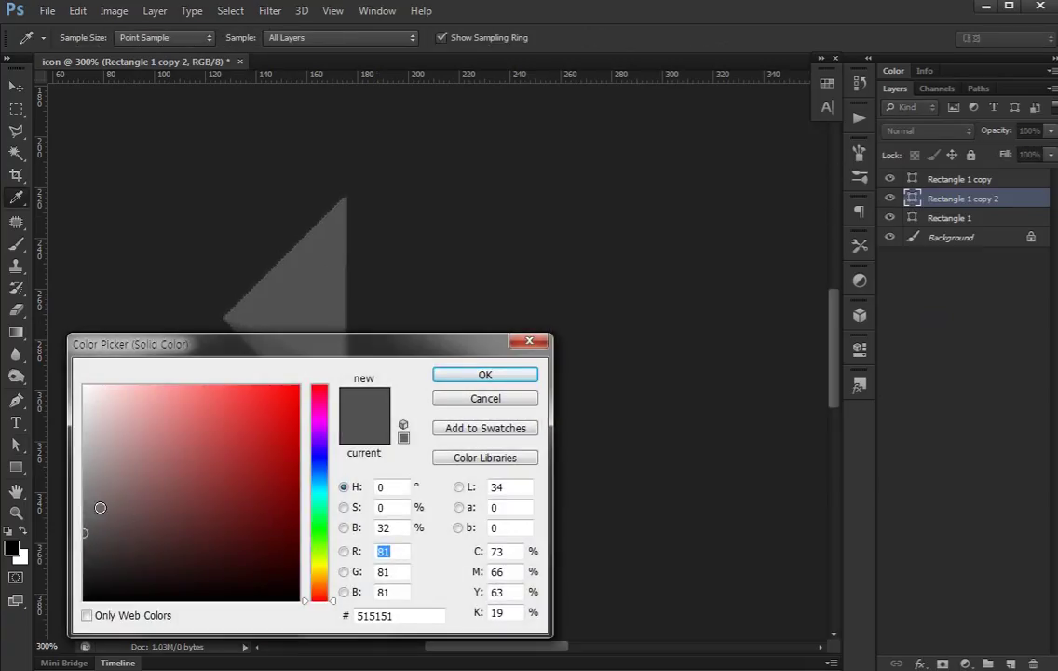
drag(100, 507, 84, 504)
click(477, 375)
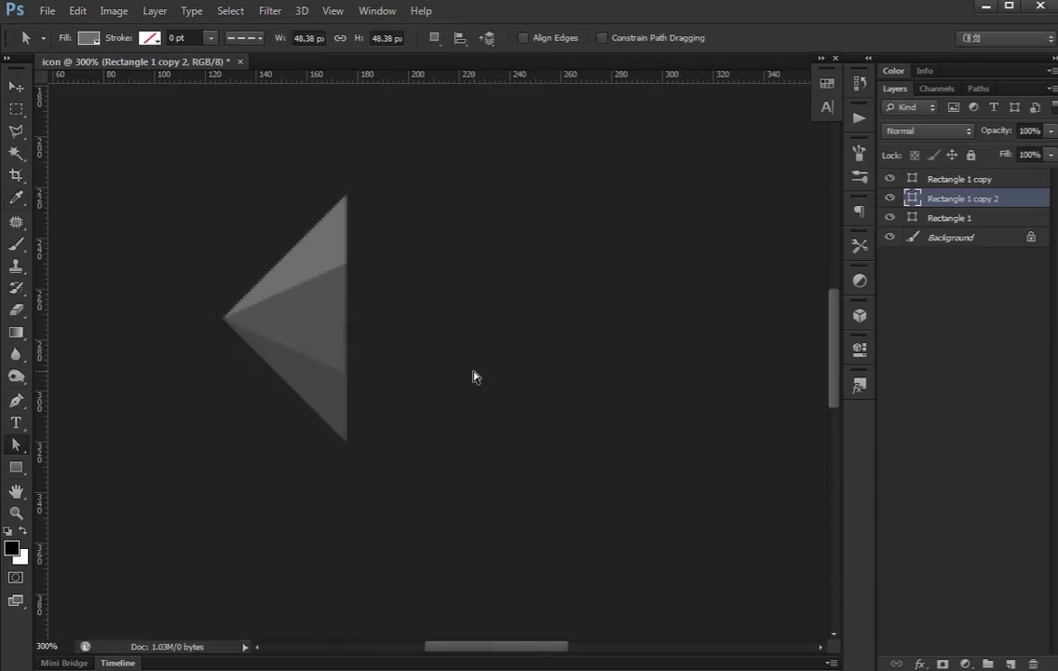
key(v)
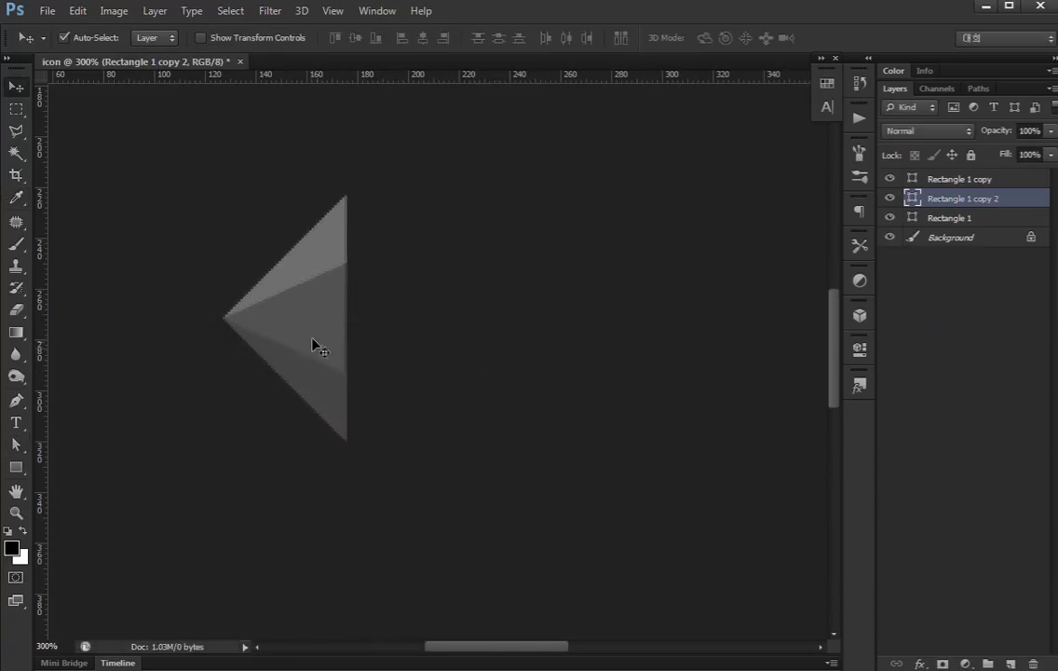
Raise the Rectangle 1 facet's bottom anchor slightly, then deselect.
click(312, 347)
key(a)
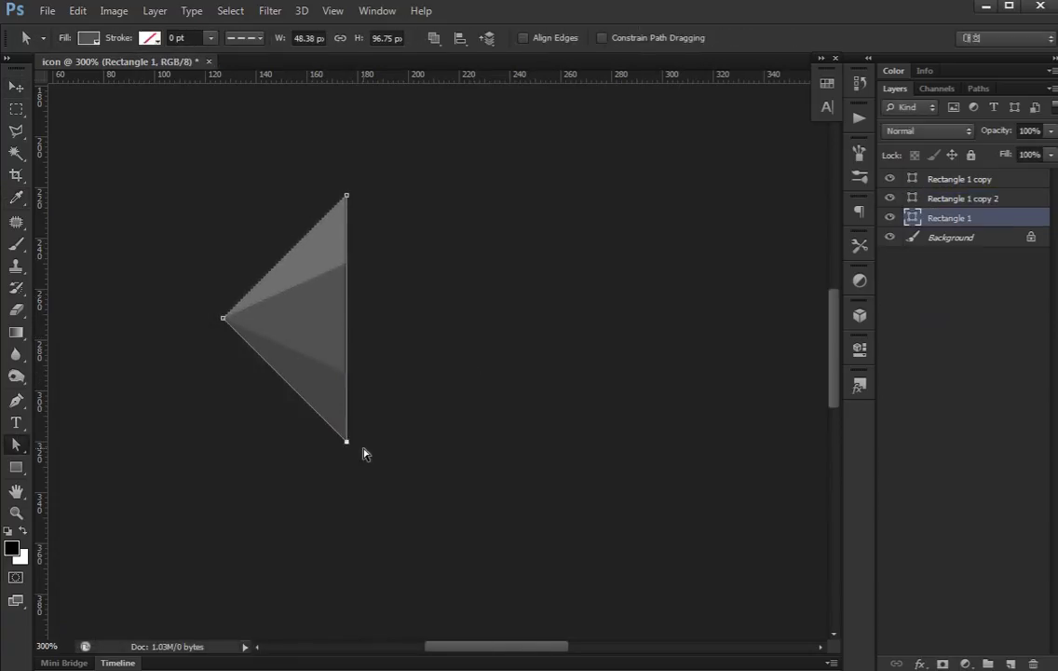
key(shift+Up)
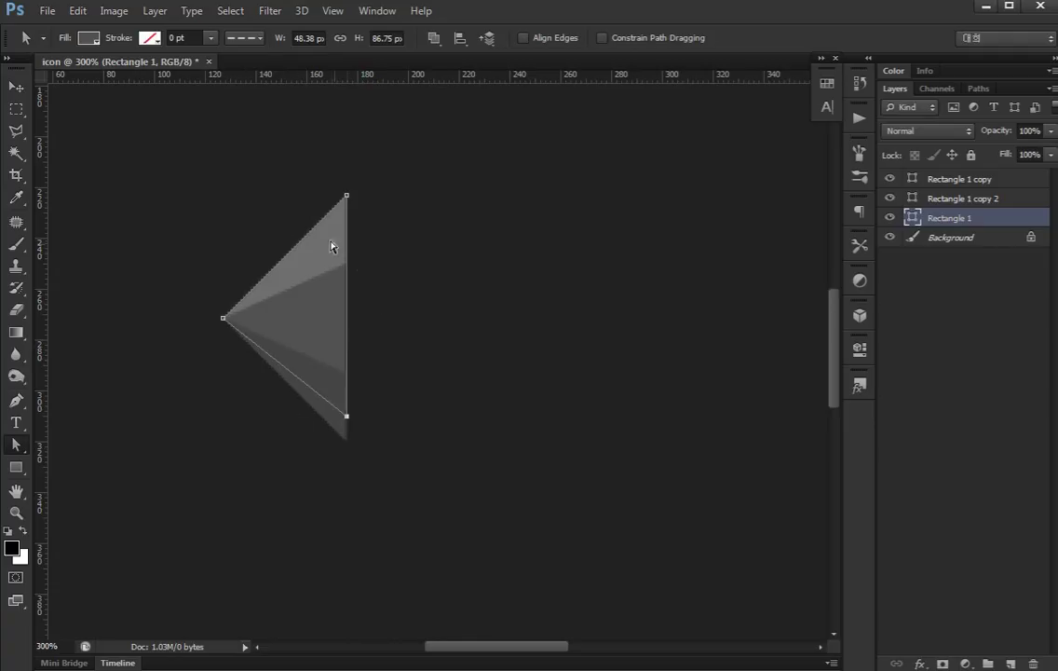
drag(331, 246, 389, 153)
click(390, 153)
key(v)
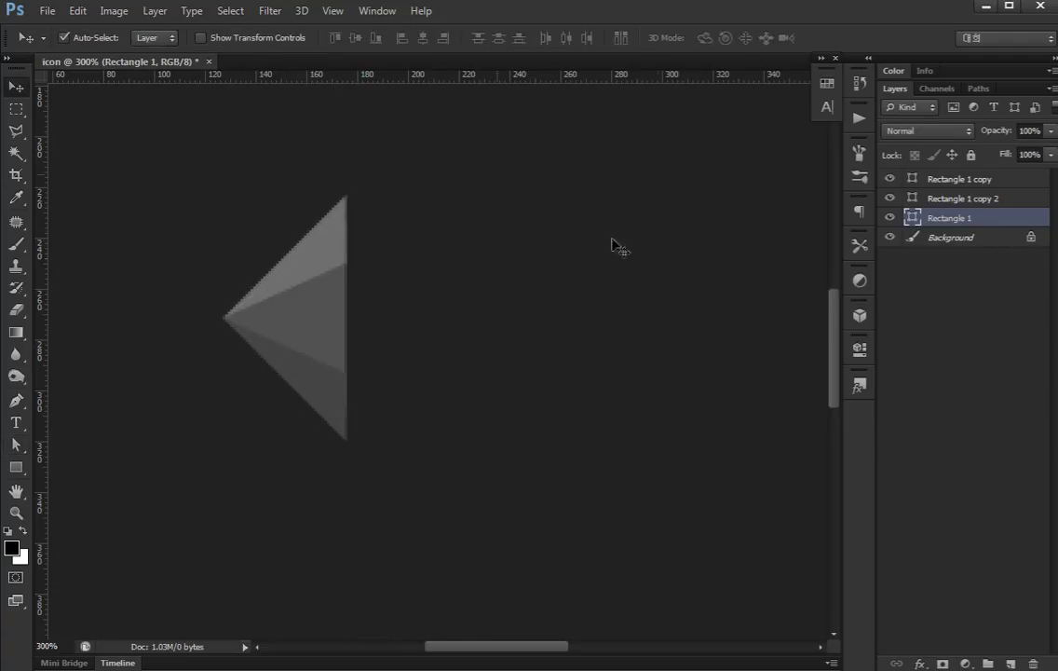
click(940, 358)
drag(559, 247, 530, 247)
Draw a tall rectangle beside the triangle's flat right side.
click(17, 469)
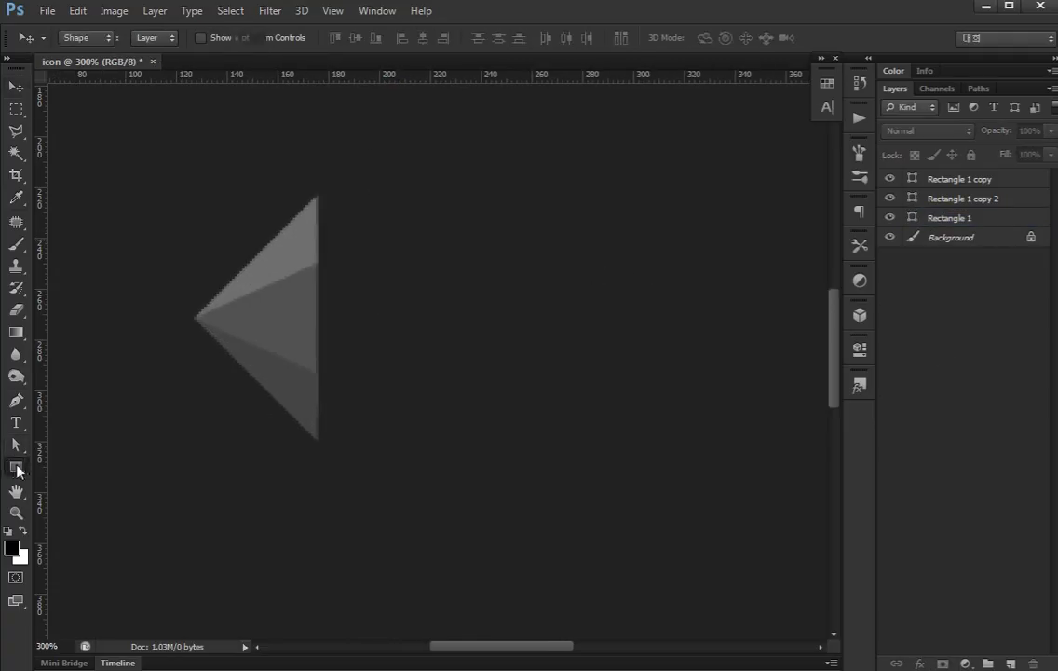
drag(334, 246, 388, 371)
key(v)
click(971, 378)
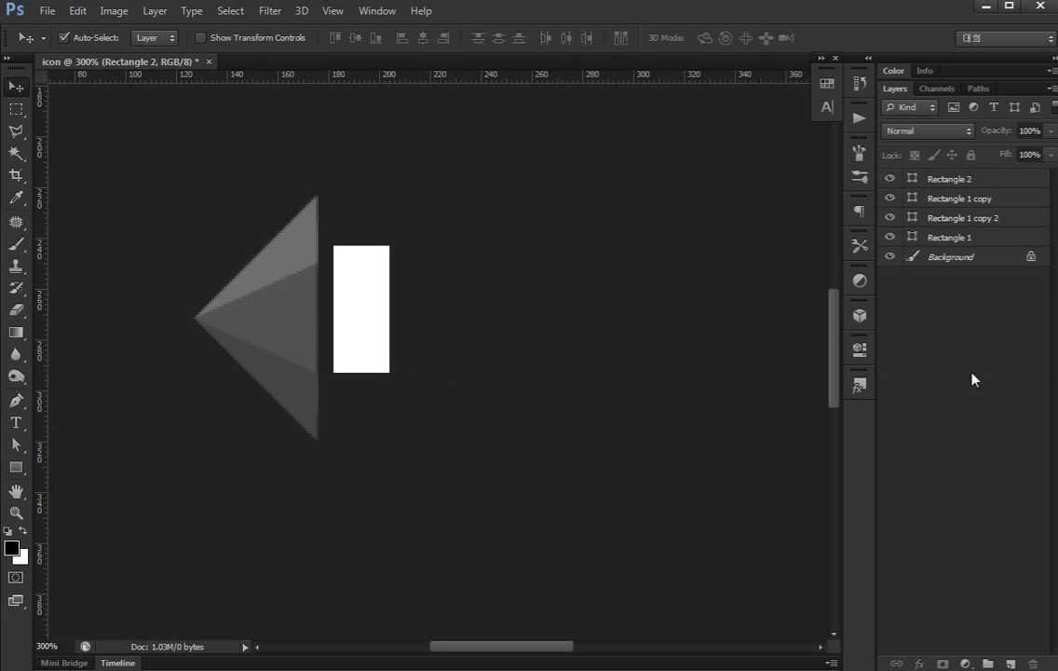
drag(580, 345, 623, 383)
Fill the rectangle mid grey and nudge it against the triangle's edge.
click(420, 357)
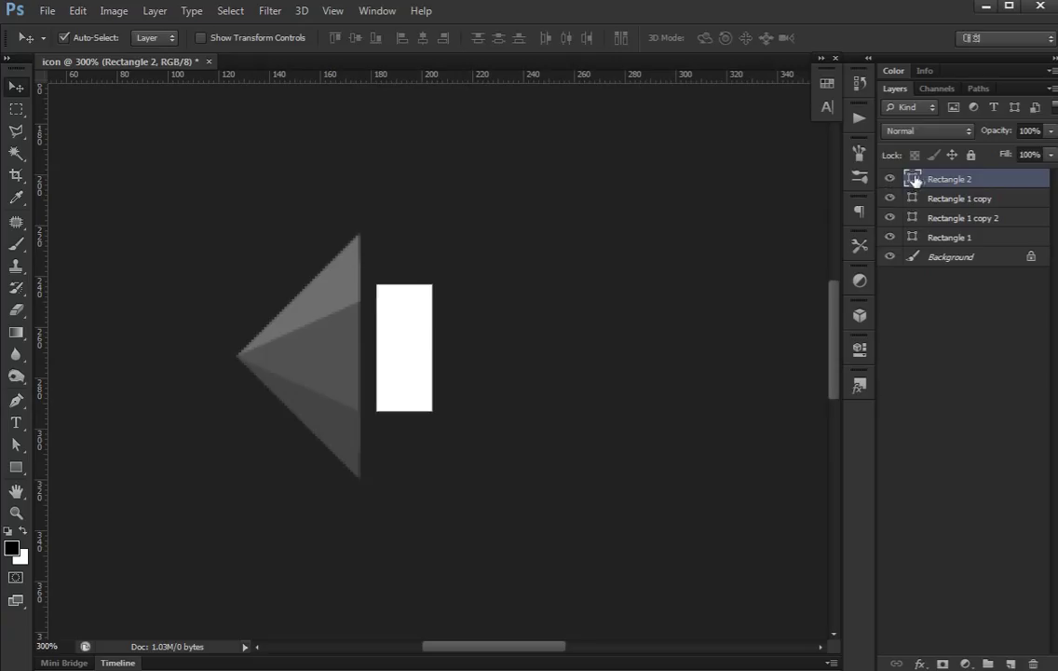
double_click(913, 179)
drag(88, 503, 63, 494)
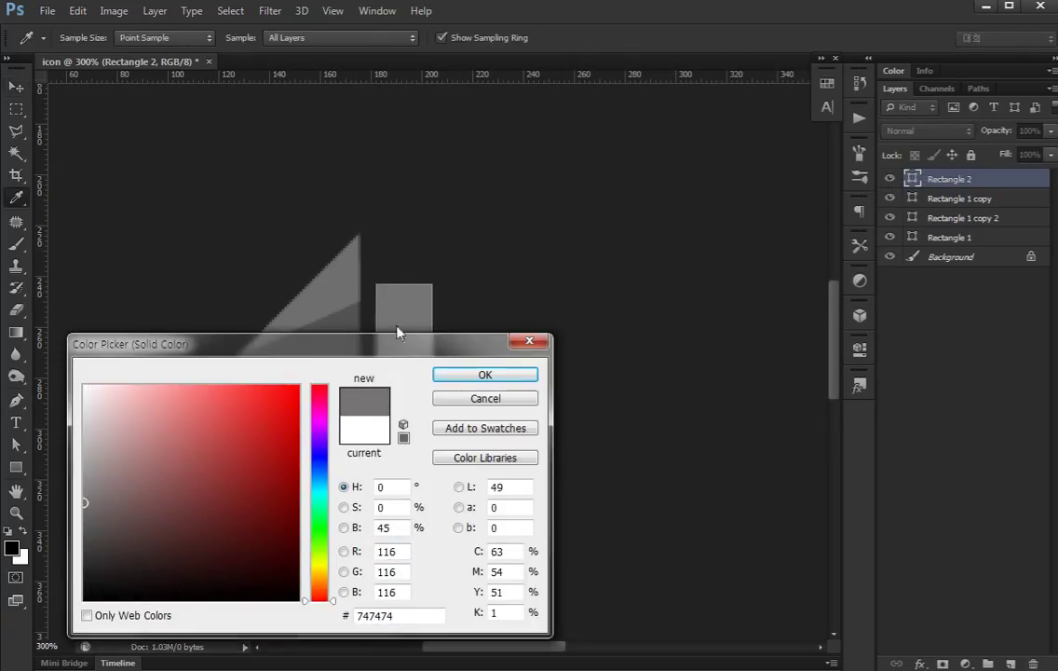
scroll(397, 332, down, 3)
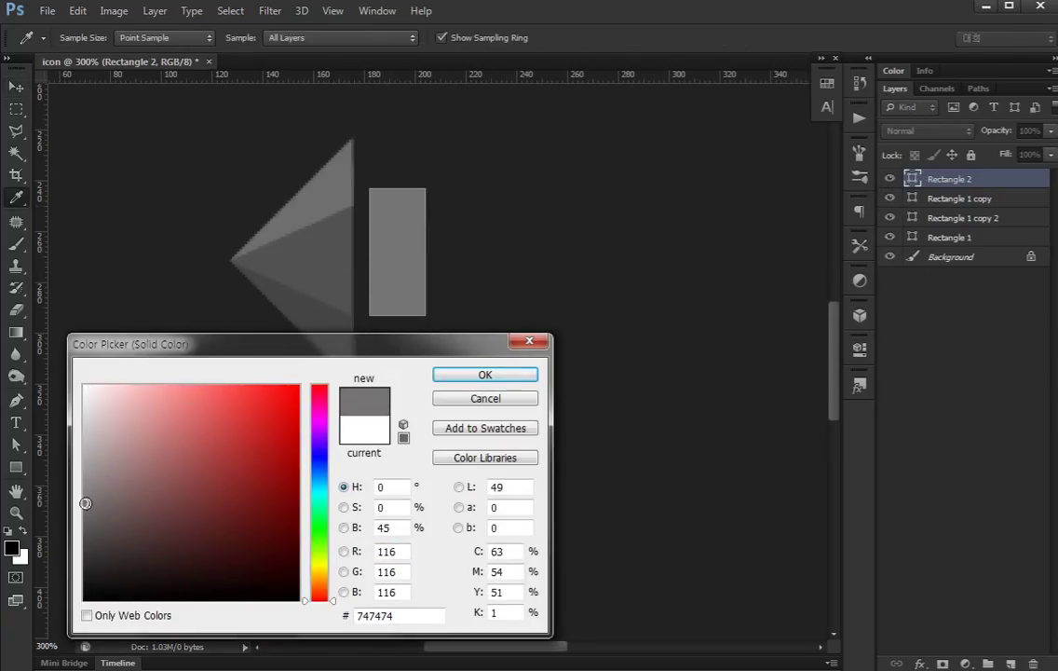
drag(64, 447, 64, 452)
click(484, 374)
key(v)
click(945, 354)
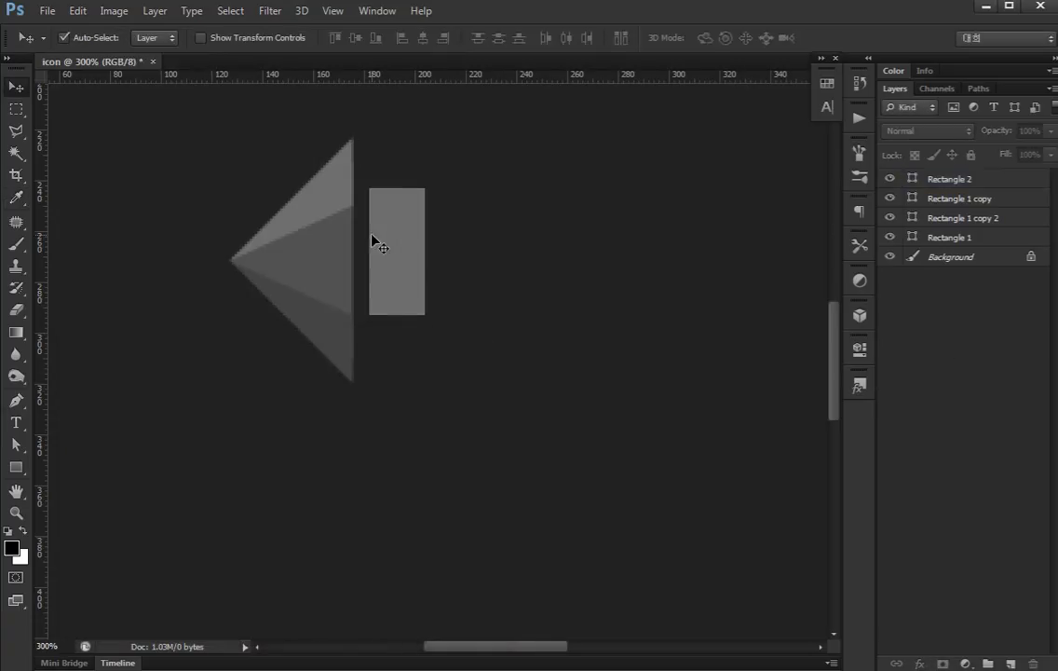
click(371, 236)
key(shift+Left)
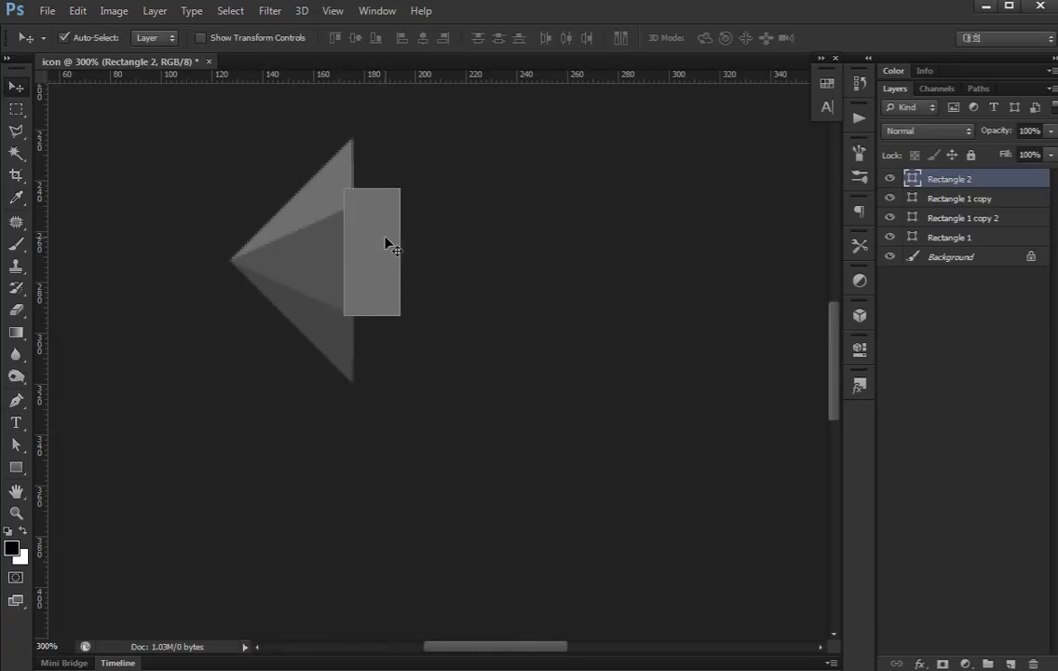
key(Right)
key(Right)
key(Right)
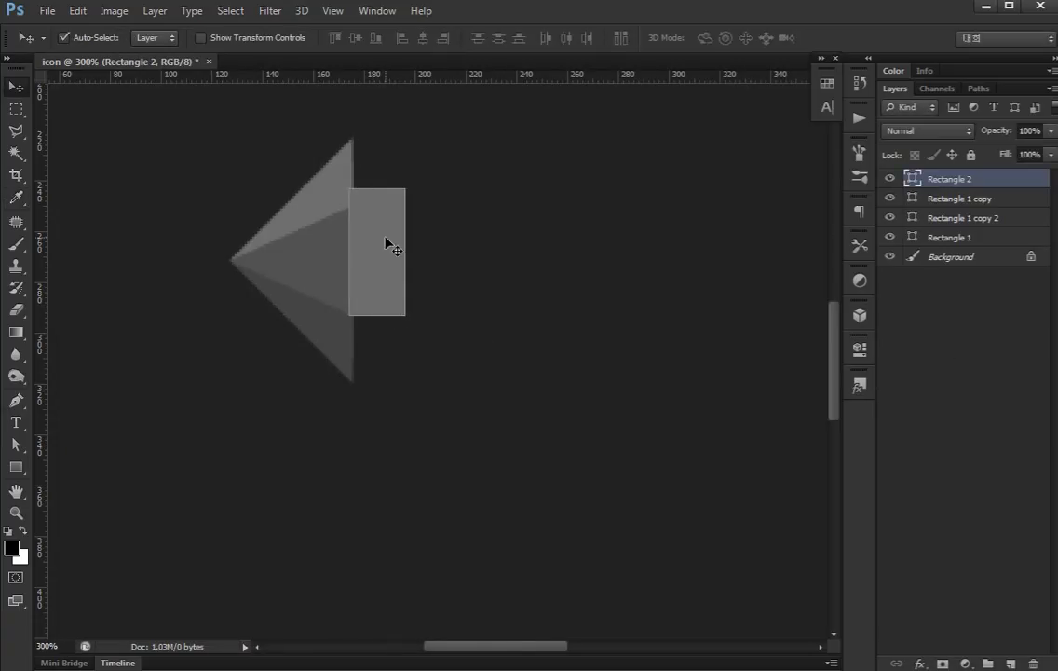
Duplicate the rectangle, shorten the copy by 30 px at the bottom, and fill it darker grey.
key(ctrl+j)
key(shift+Down)
key(shift+Down)
key(shift+Down)
key(shift+Down)
key(shift+Down)
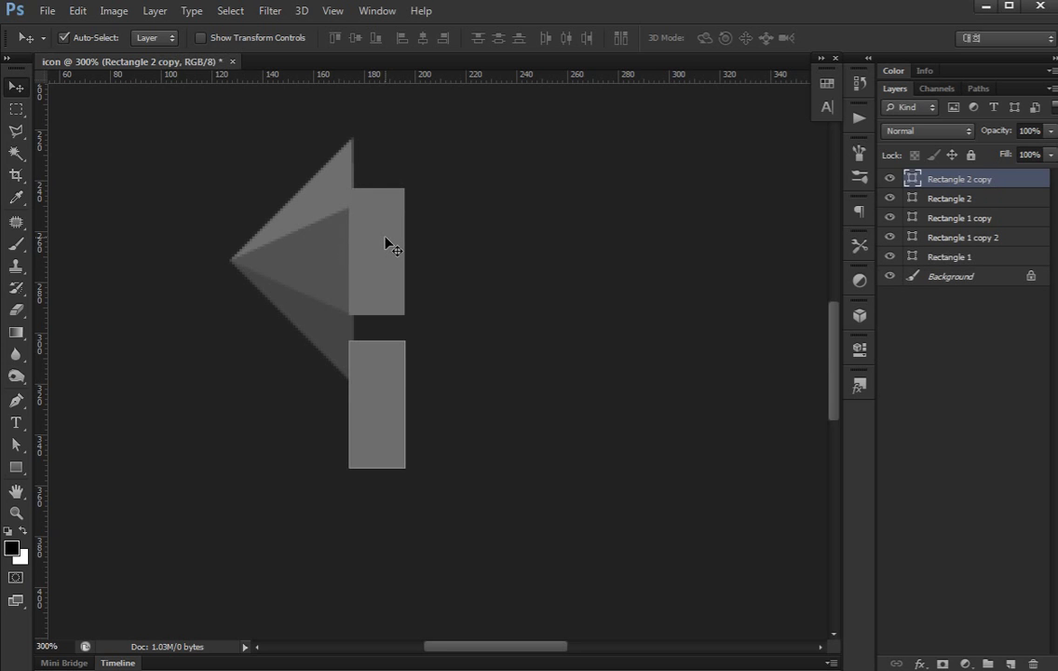
key(shift+Up)
key(Down)
key(Down)
key(Up)
key(Up)
key(a)
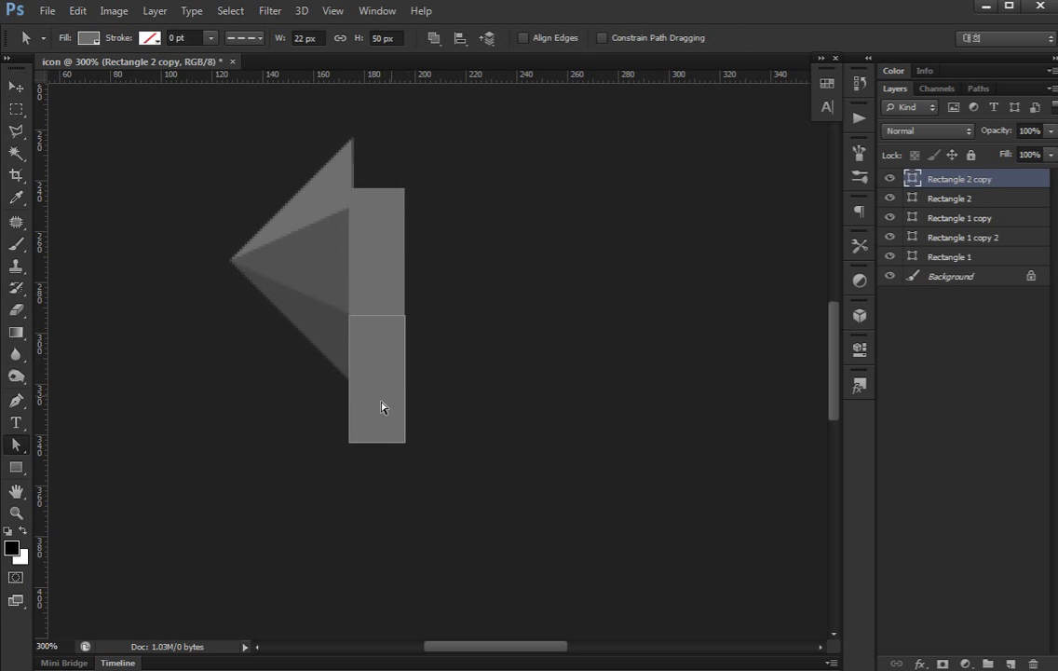
drag(337, 447, 411, 434)
key(shift+Up)
key(shift+Up)
key(Escape)
double_click(906, 181)
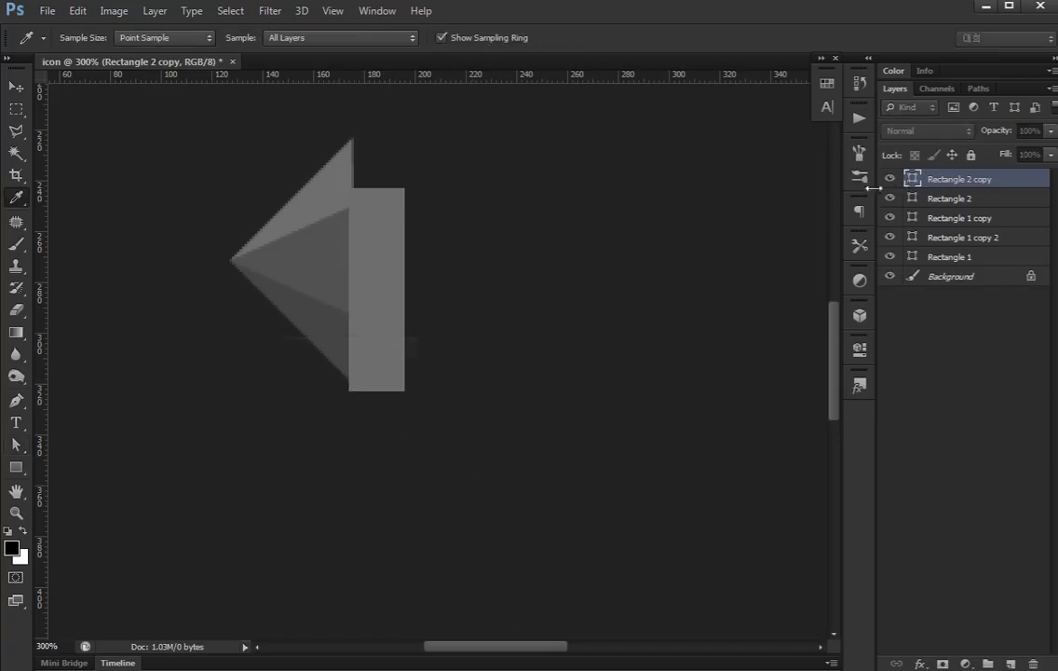
click(83, 521)
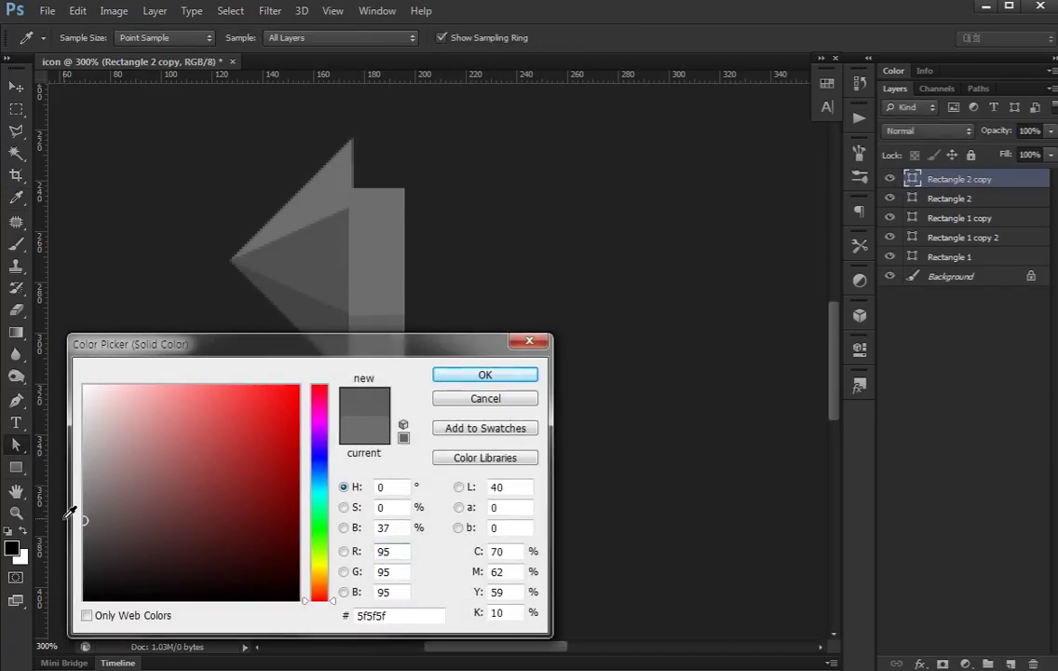
click(486, 374)
key(v)
Duplicate the short block, move it to the bar's top, and fill it lighter grey.
drag(522, 271, 531, 341)
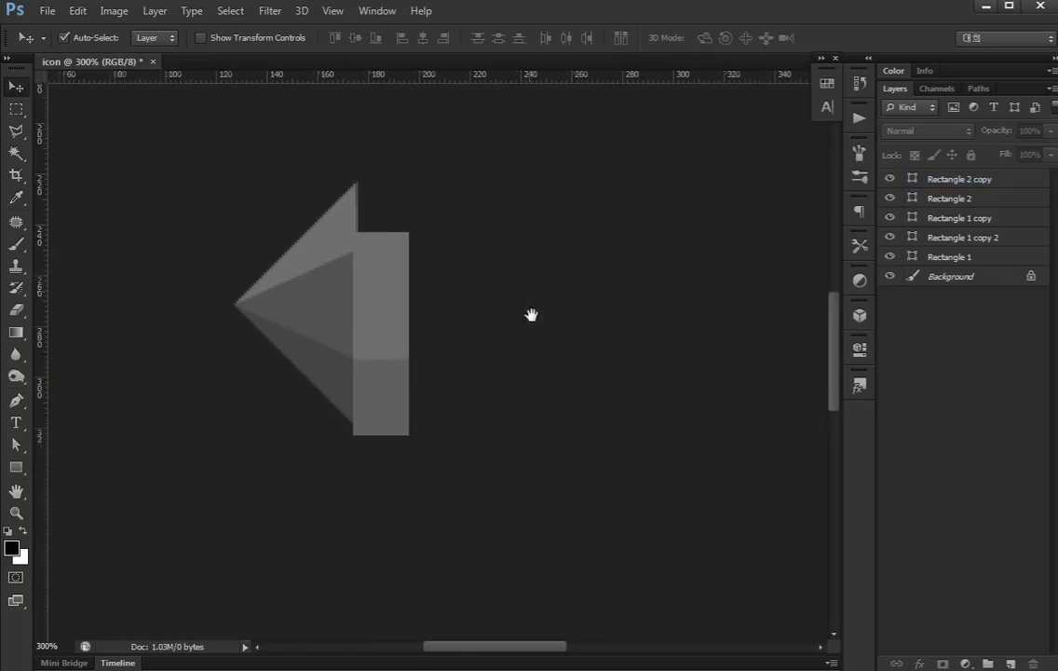
click(366, 429)
key(a)
key(ctrl+j)
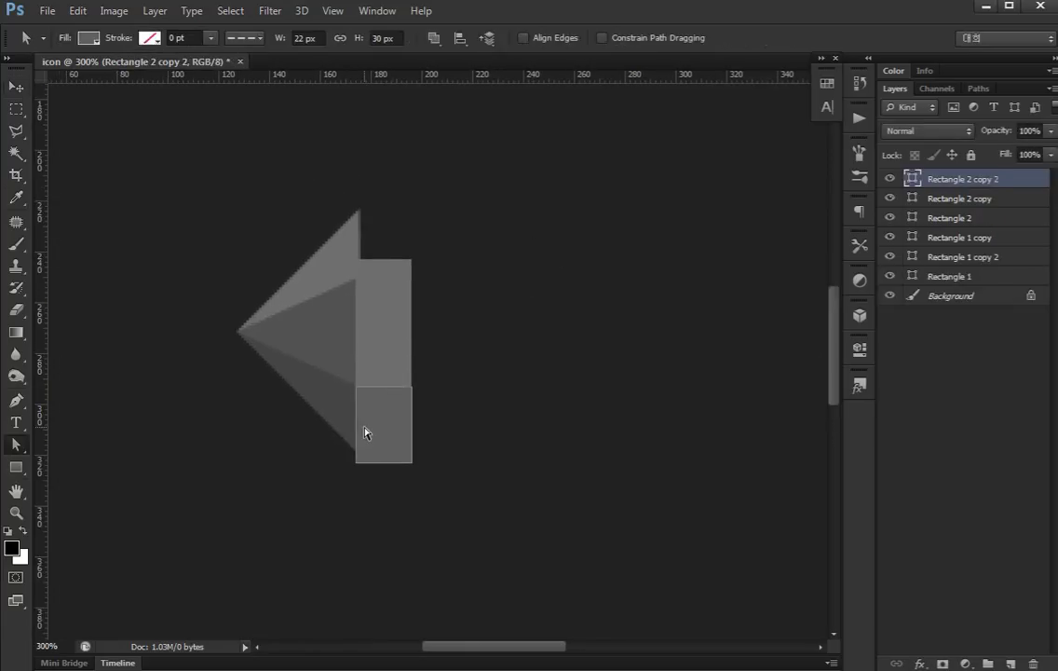
key(v)
key(shift+Up)
key(shift+Up)
key(shift+Up)
key(shift+Up)
key(shift+Up)
key(shift+Up)
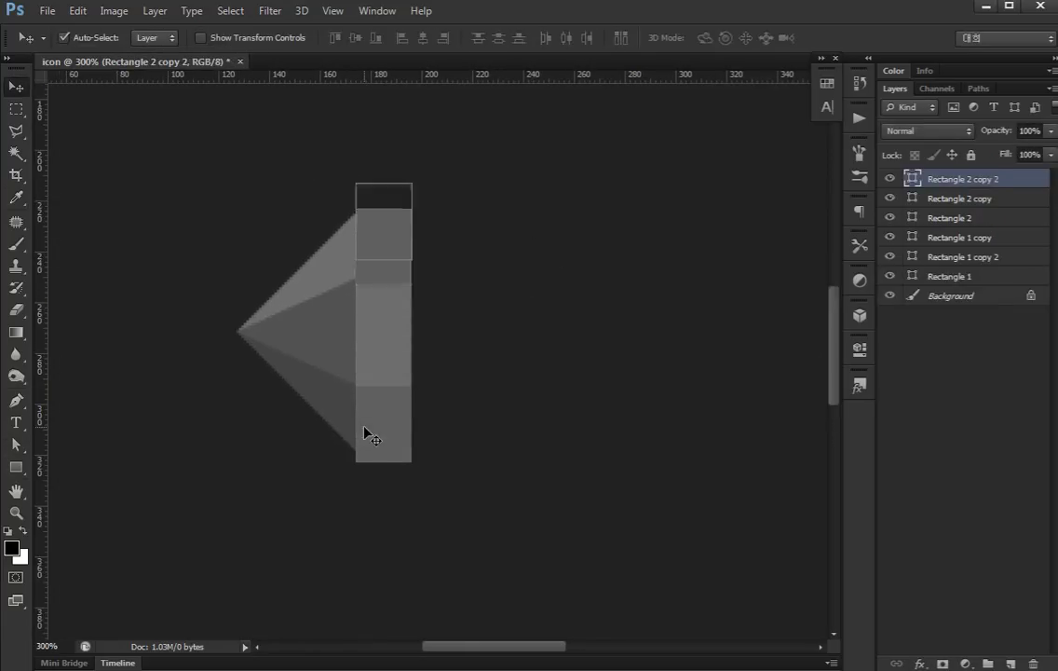
key(shift+Up)
key(shift+Up)
key(shift+Down)
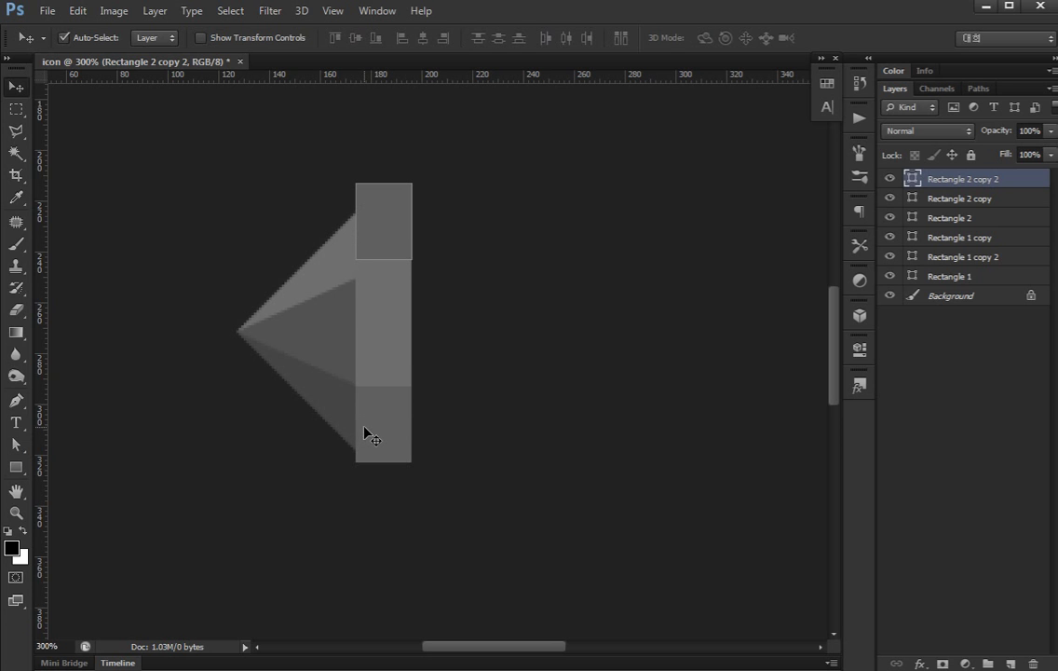
key(a)
double_click(912, 179)
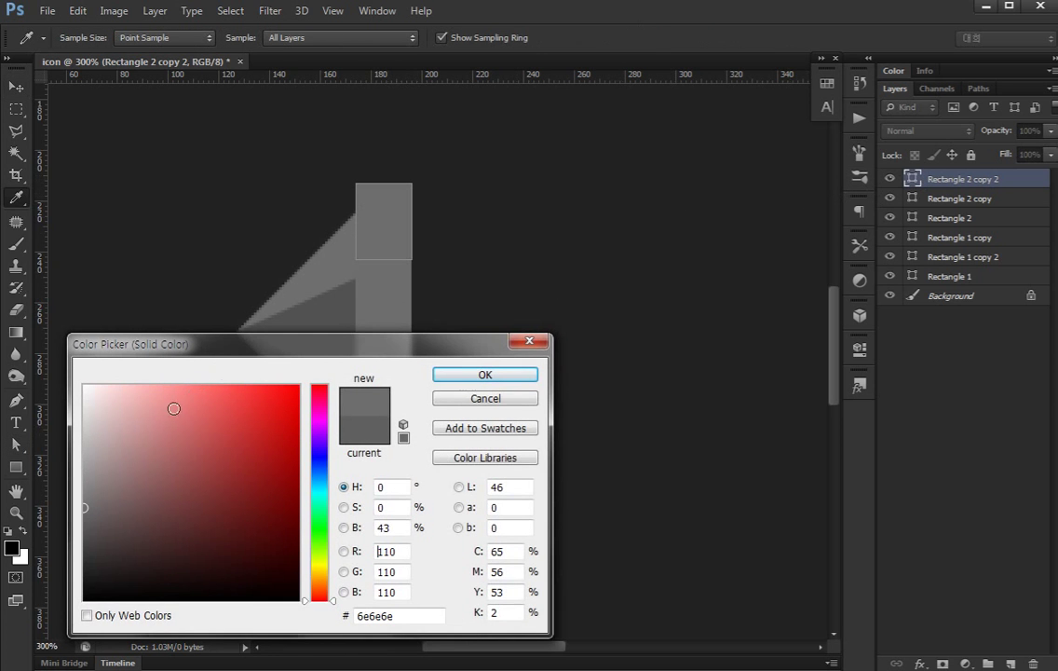
drag(96, 502, 75, 481)
key(Return)
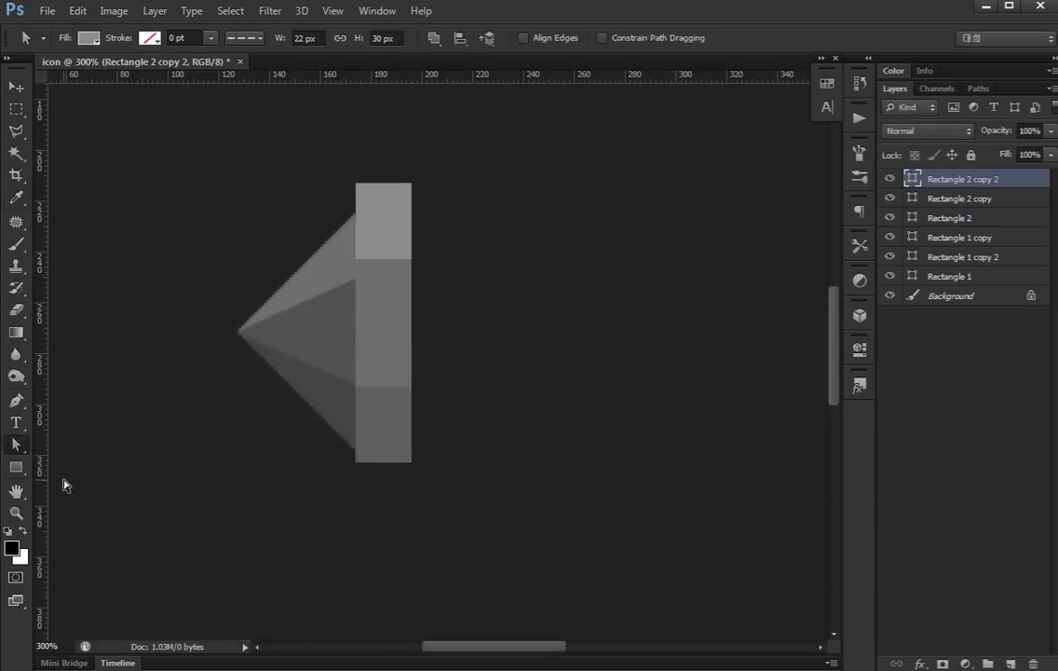
Recentre the view at 200% and select all six rectangle layers.
key(ctrl+minus)
key(ctrl+minus)
key(ctrl+minus)
key(ctrl+plus)
key(ctrl+plus)
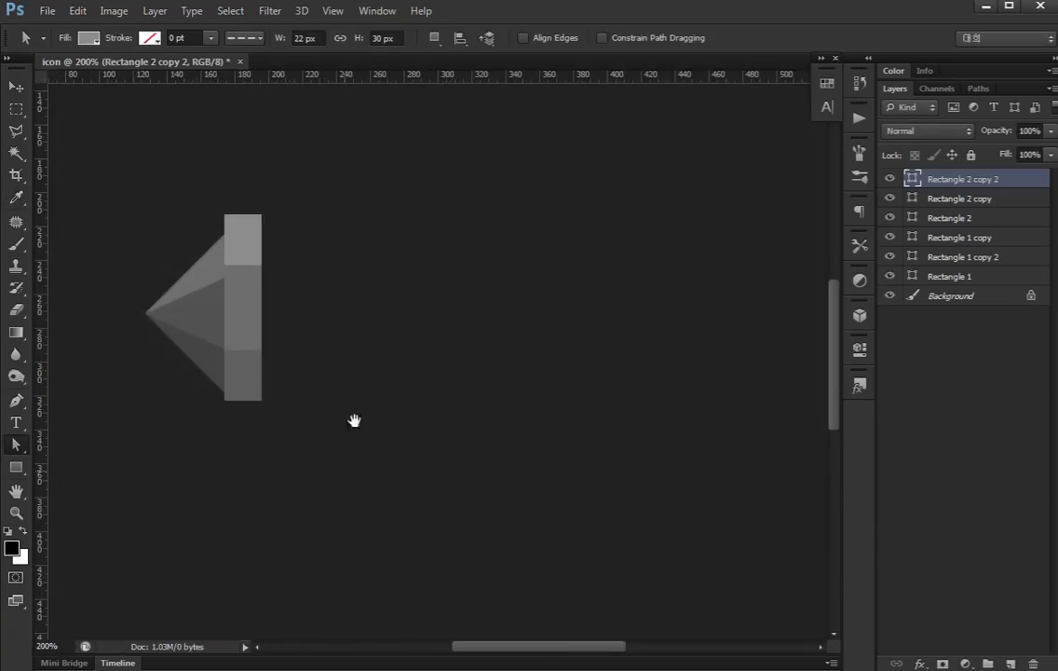
drag(352, 421, 547, 356)
key(v)
click(921, 277)
shift+click(974, 184)
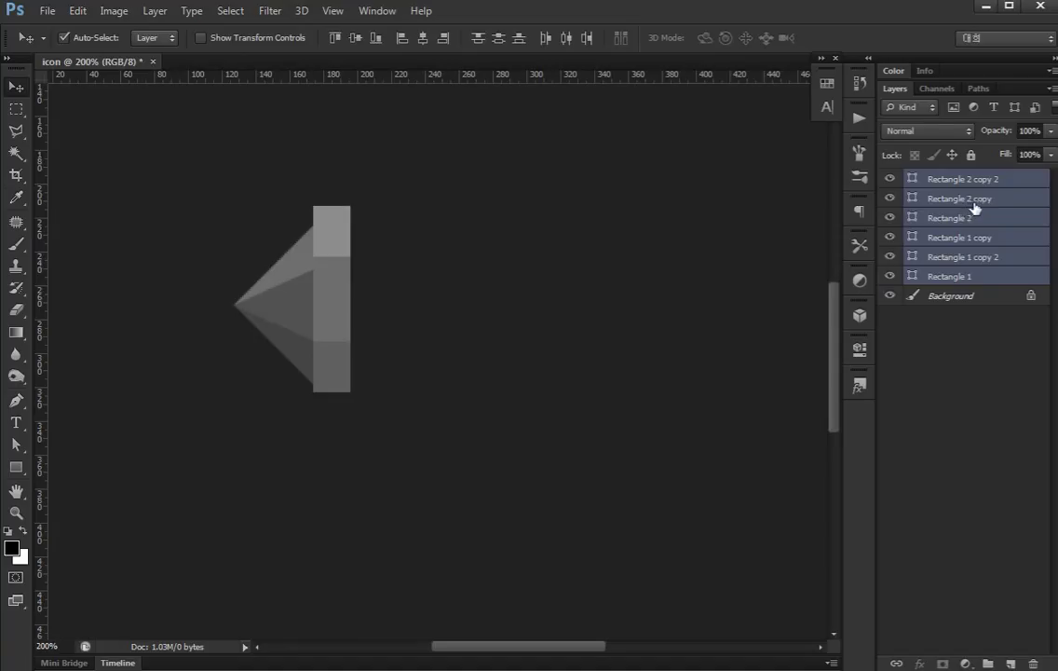
Group the six rectangle layers and name the group 'cap'.
key(ctrl+g)
double_click(951, 178)
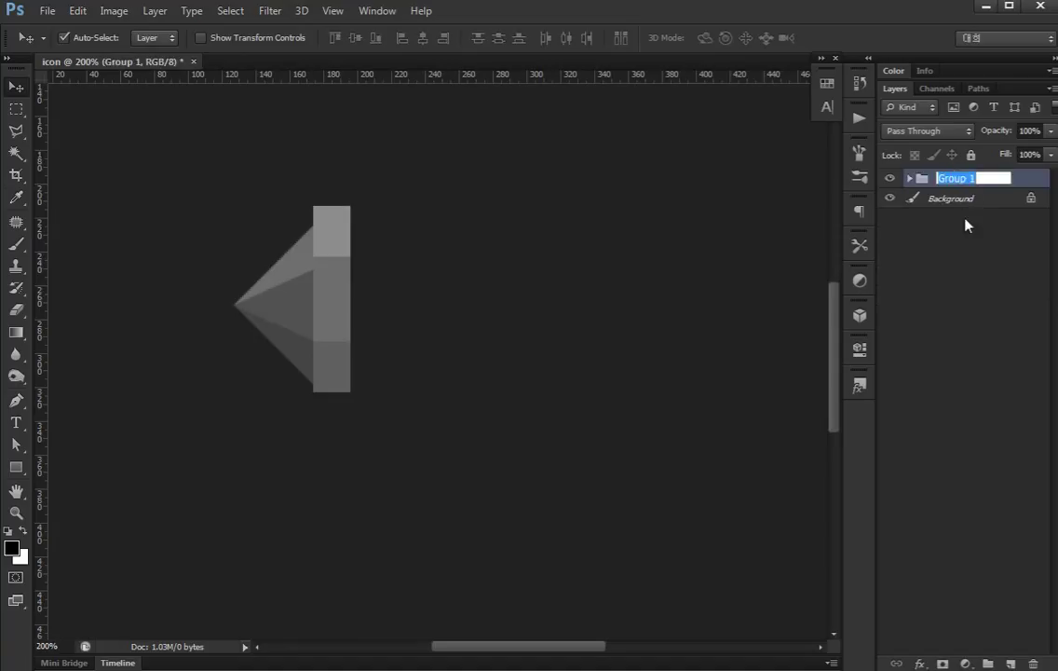
text(cap)
key(Return)
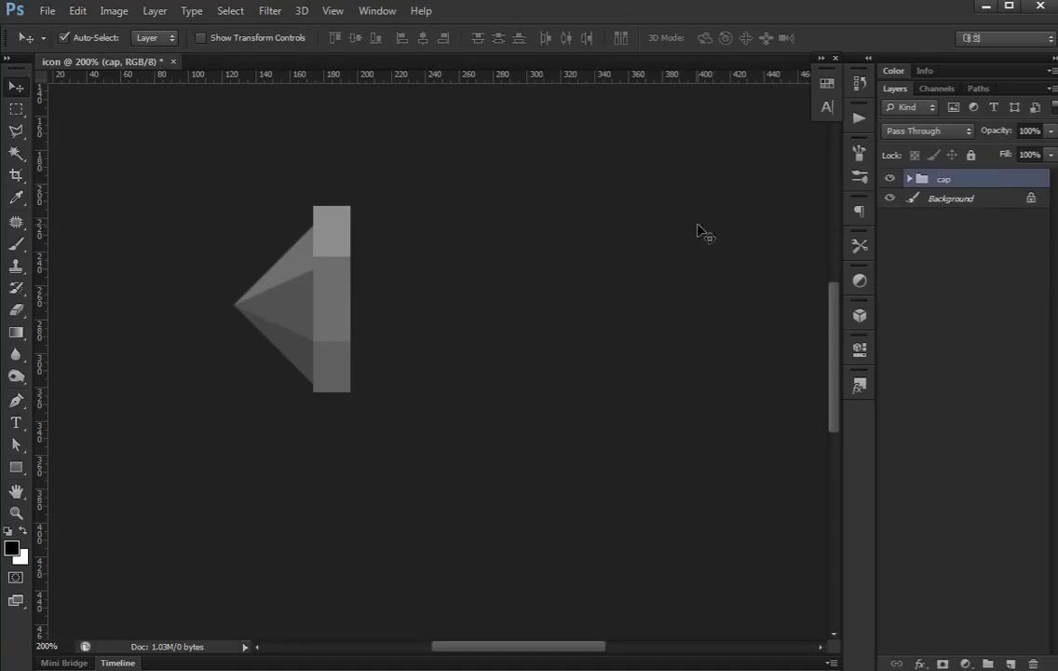
Duplicate the cap group, flip it horizontally, and shift it right opposite the original.
key(ctrl+minus)
key(ctrl+j)
key(ctrl+t)
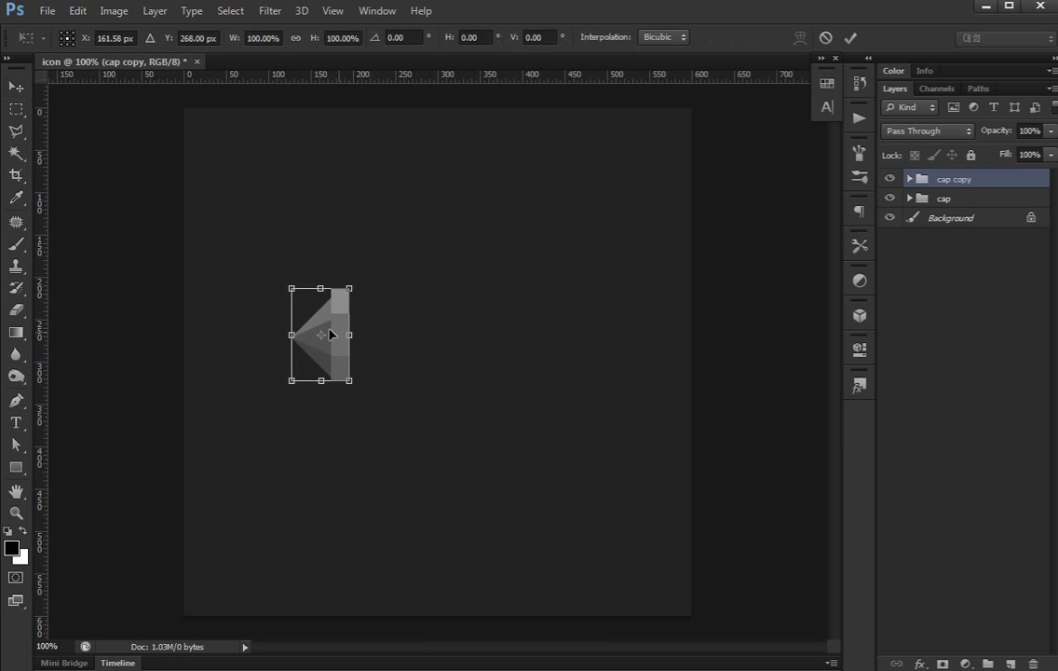
right_click(330, 333)
click(382, 584)
key(ctrl+plus)
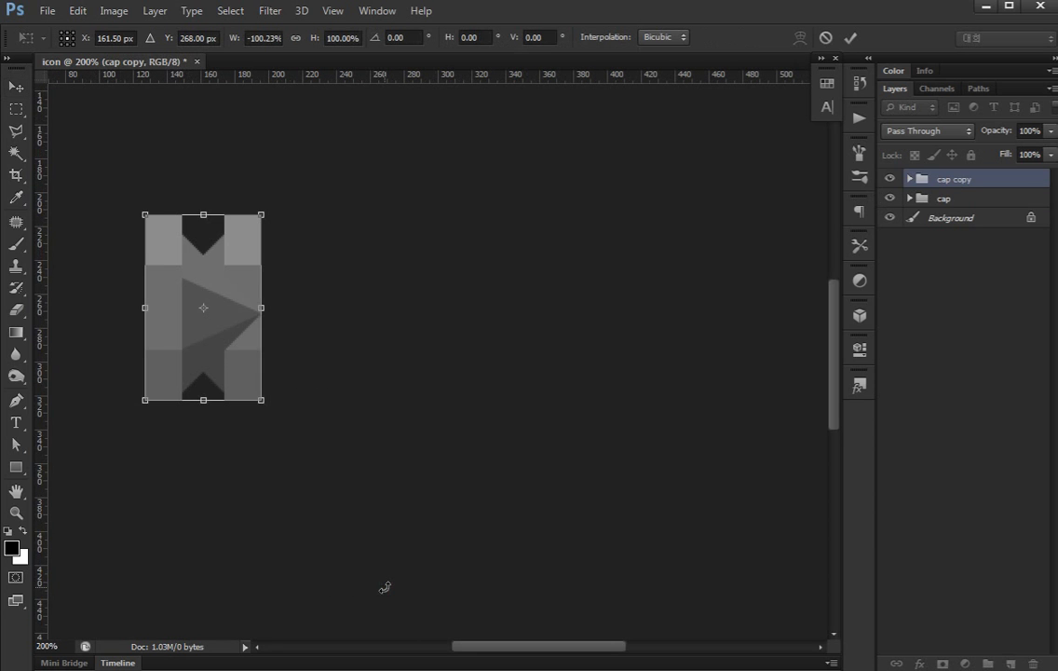
key(shift+Right)
key(shift+Right)
key(shift+Right)
key(shift+Right)
key(shift+Right)
key(shift+Right)
key(shift+Right)
key(shift+Right)
key(shift+Right)
key(shift+Right)
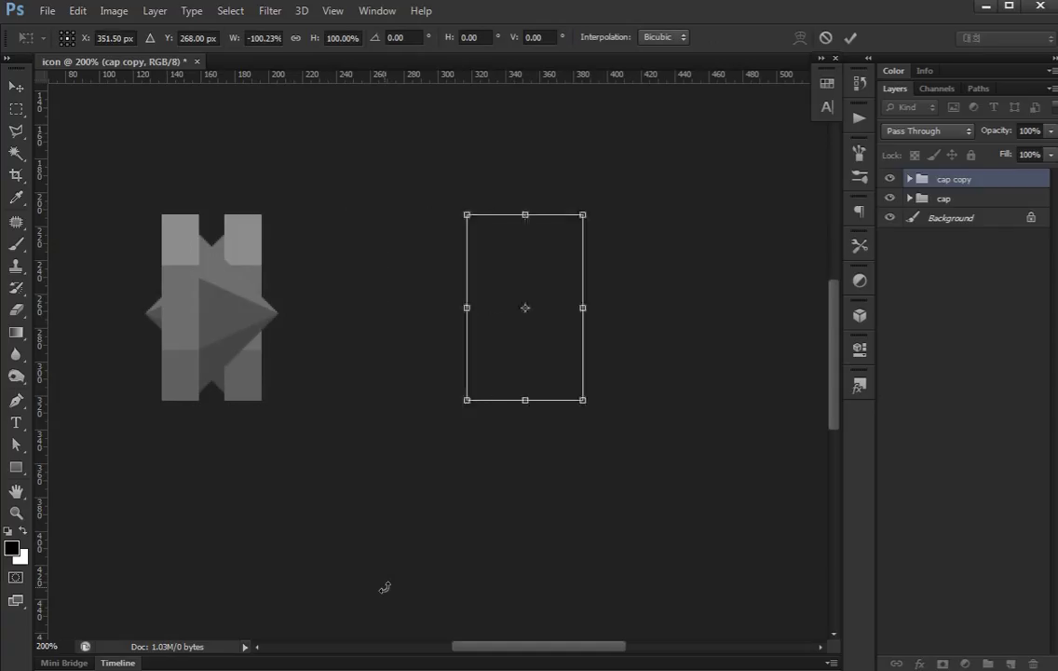
key(shift+Right)
key(shift+Right)
key(shift+Right)
key(Return)
key(ctrl+minus)
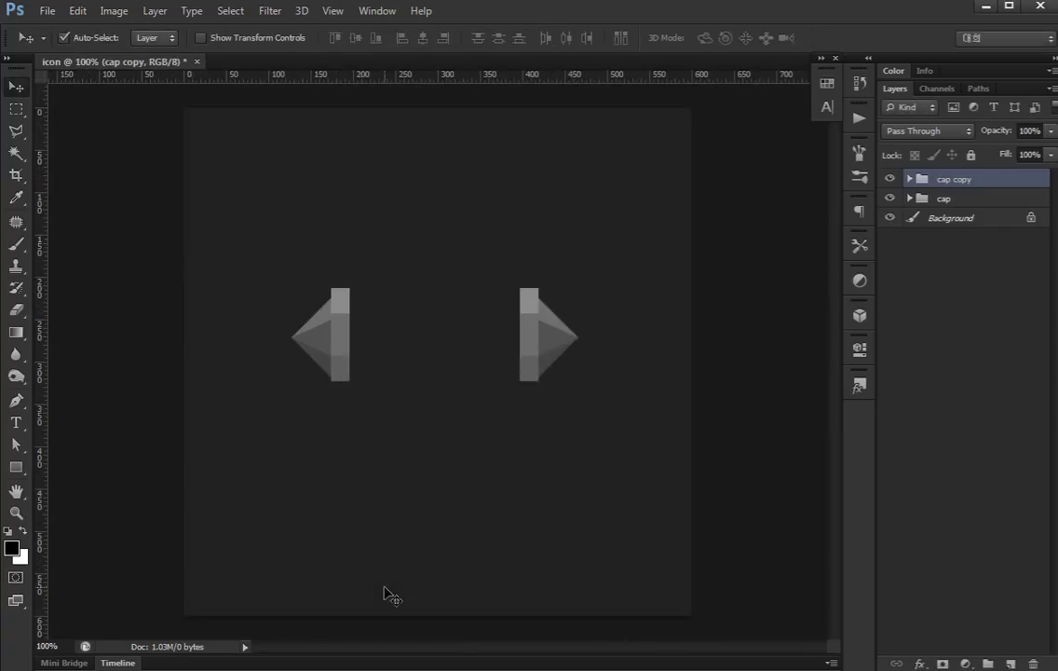
key(ctrl+plus)
Draw a rectangle spanning the gap between the caps and move its layer below 'cap'.
key(u)
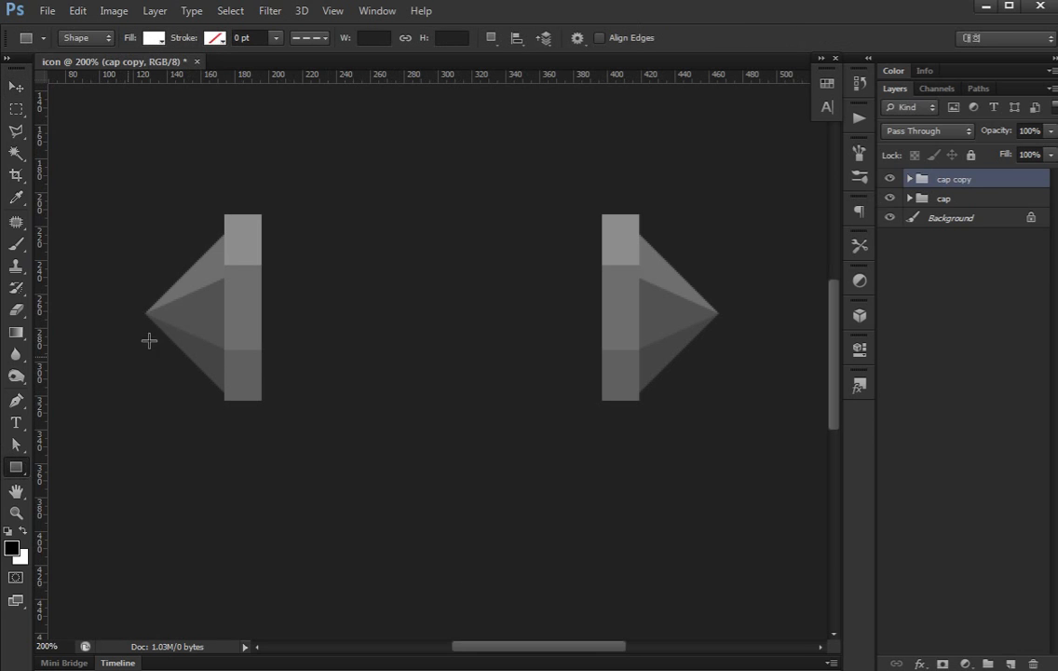
drag(240, 232, 619, 382)
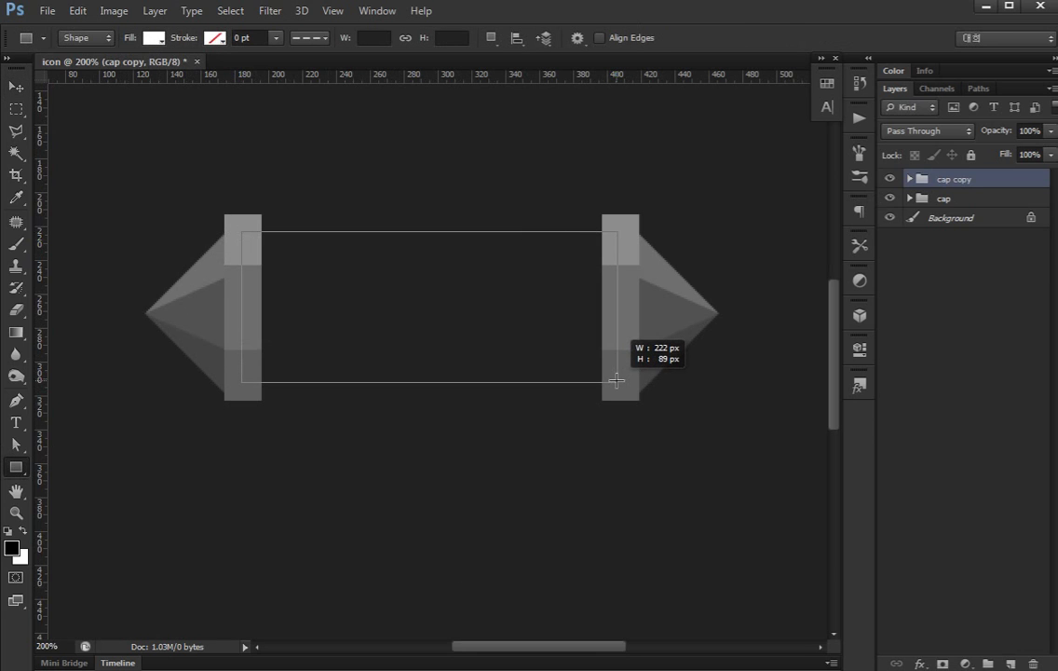
key(v)
click(914, 340)
click(560, 317)
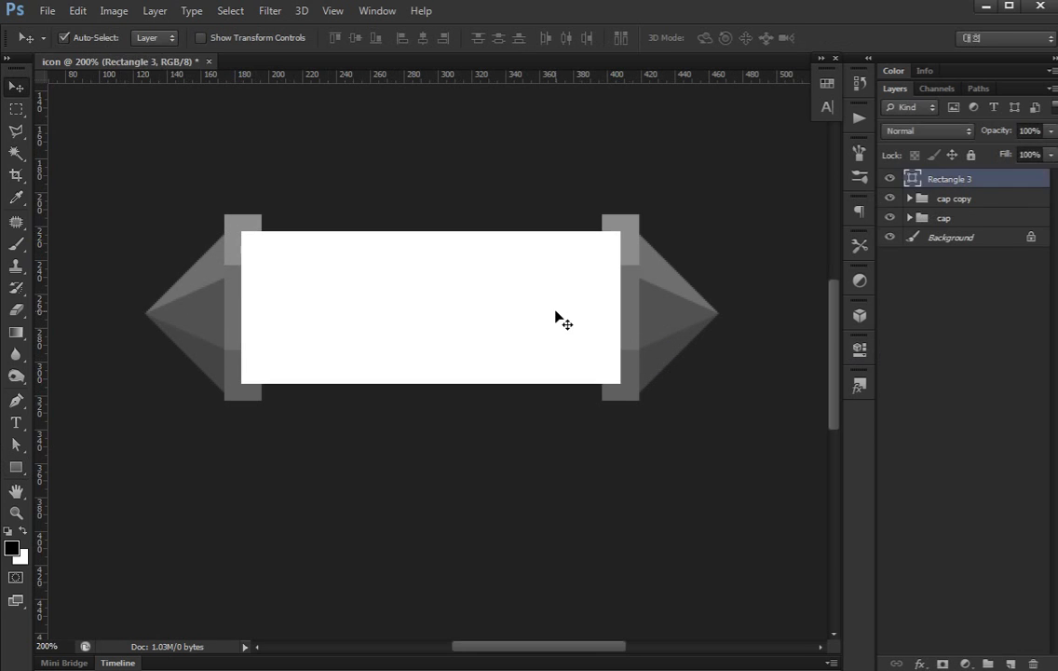
drag(973, 182, 981, 226)
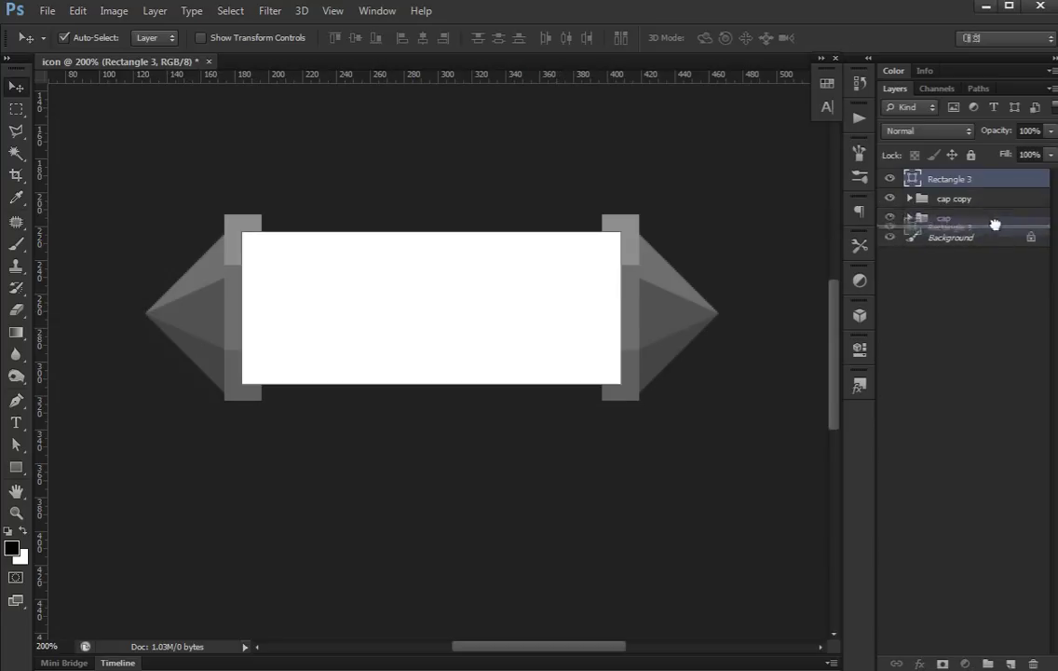
shift+click(947, 180)
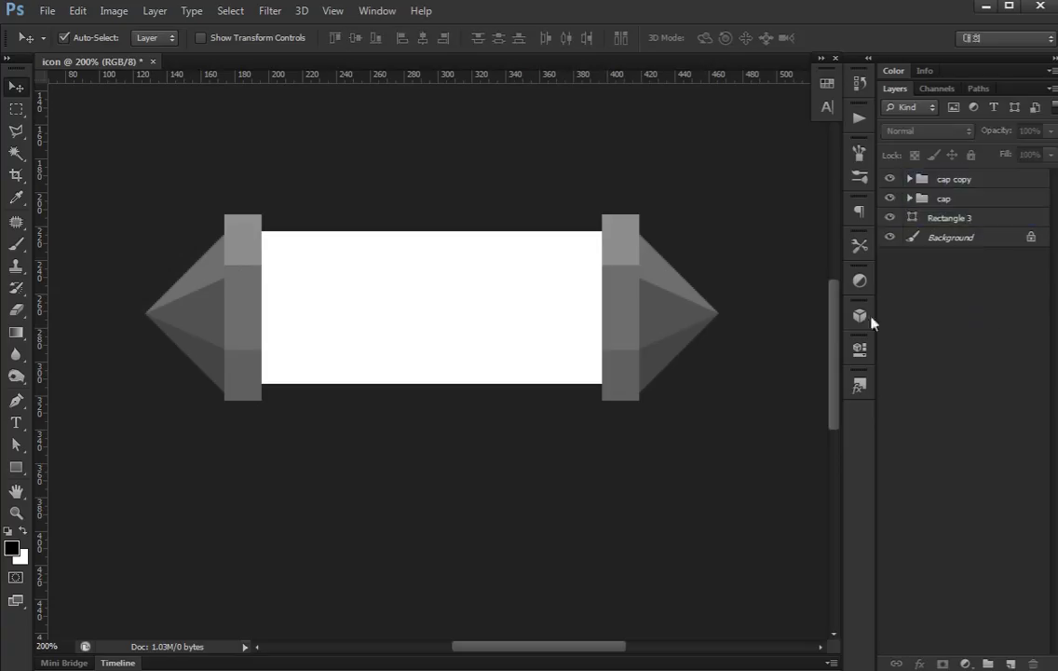
click(486, 308)
Set the rectangle's fill to dark brown #413620.
double_click(912, 220)
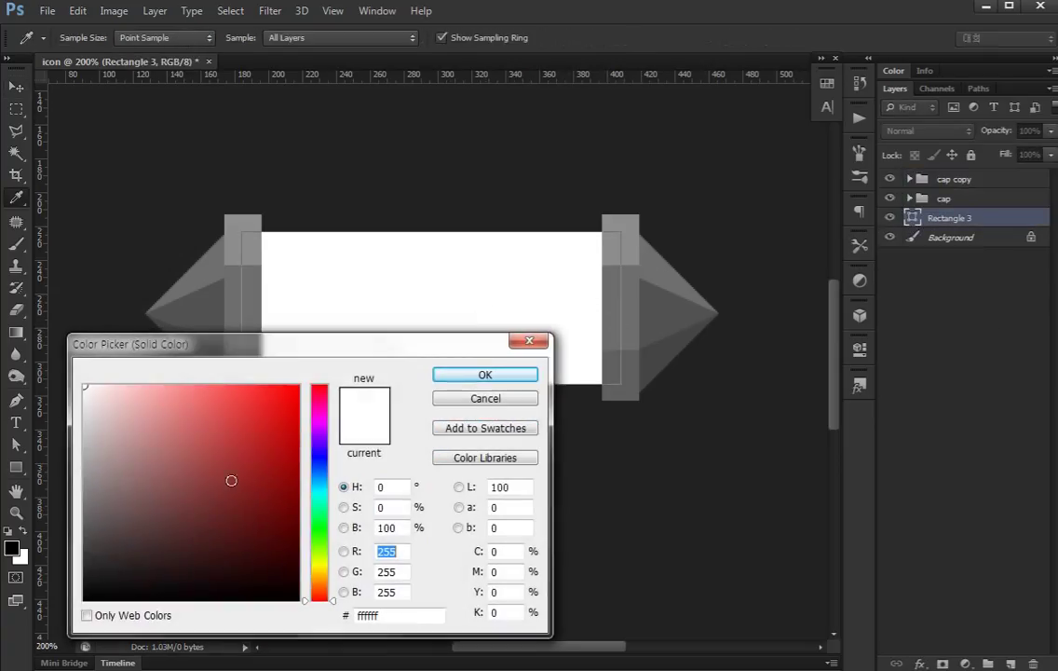
click(321, 576)
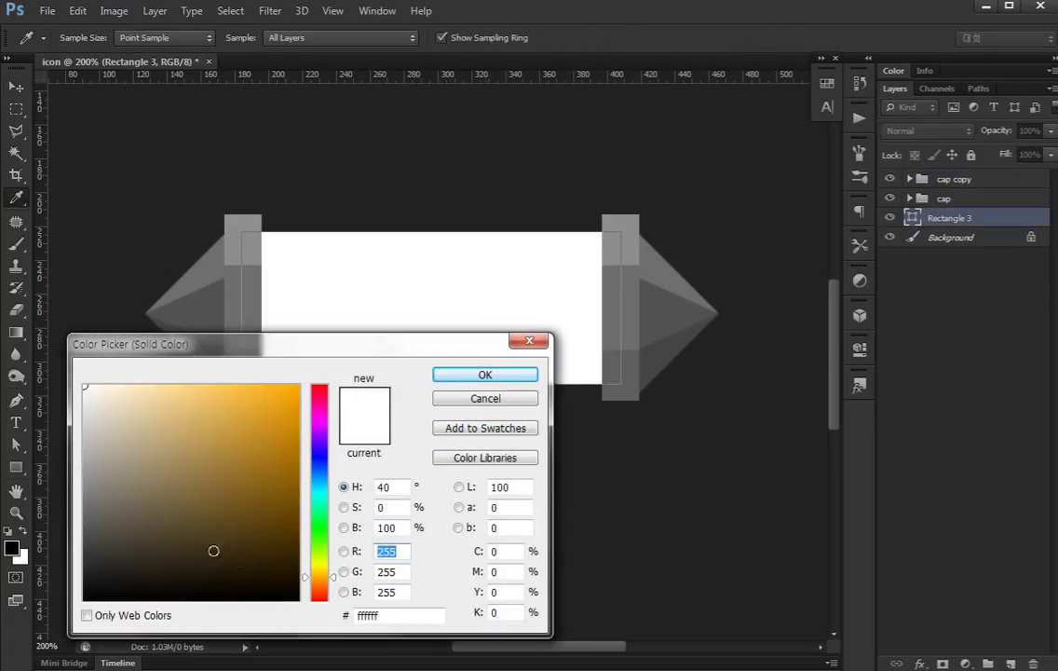
click(184, 531)
mouse_move(184, 531)
mouse_down()
mouse_move(209, 539)
mouse_move(196, 545)
mouse_up()
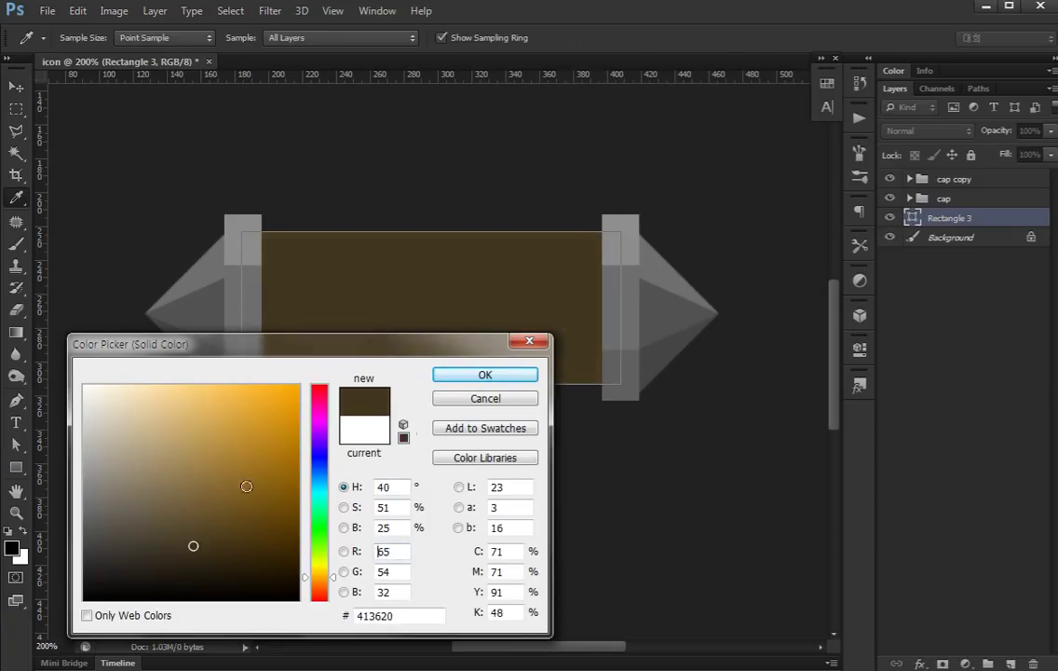
click(510, 373)
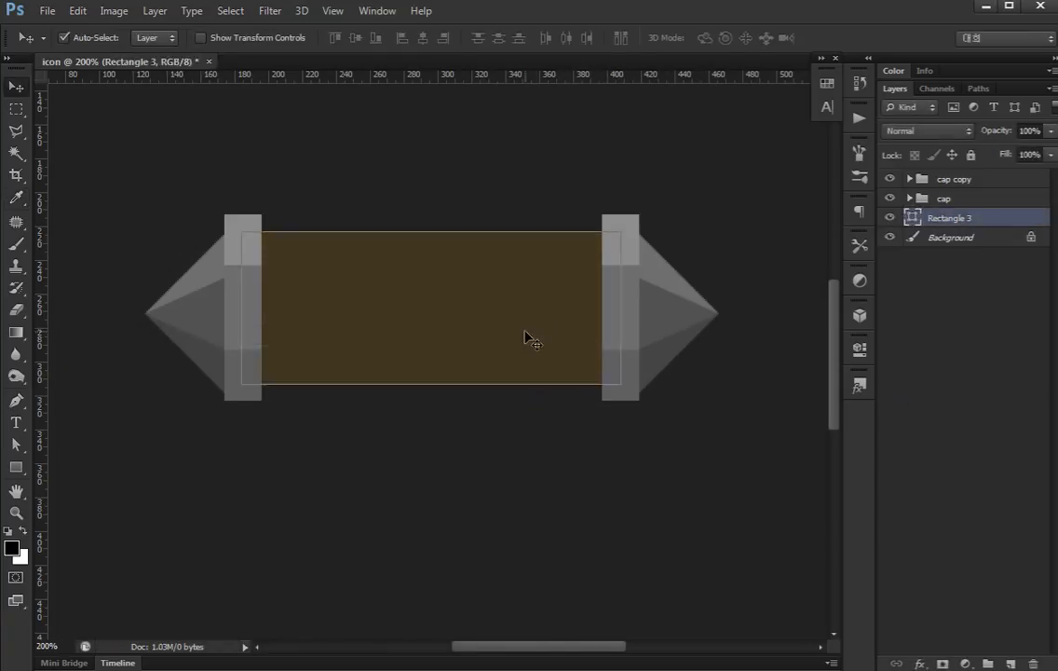
Duplicate the brown body and lower the copy's top edge to form a 30 px bottom band.
key(ctrl+j)
key(a)
drag(194, 201, 334, 308)
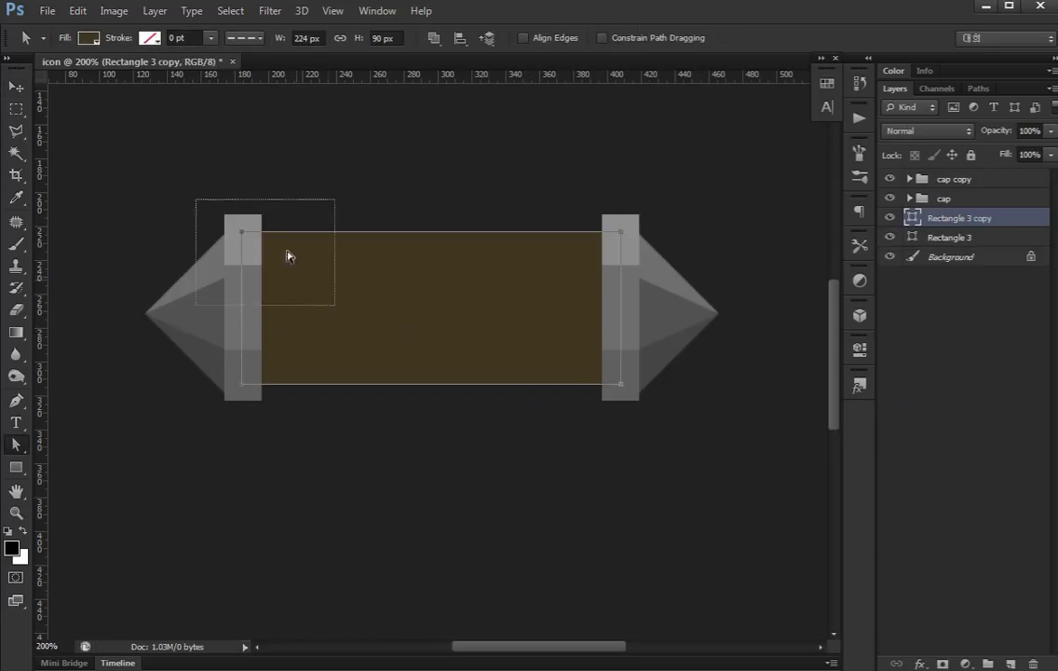
drag(418, 302, 642, 197)
key(shift+Down)
key(shift+Down)
key(shift+Down)
key(shift+Down)
key(shift+Down)
key(shift+Down)
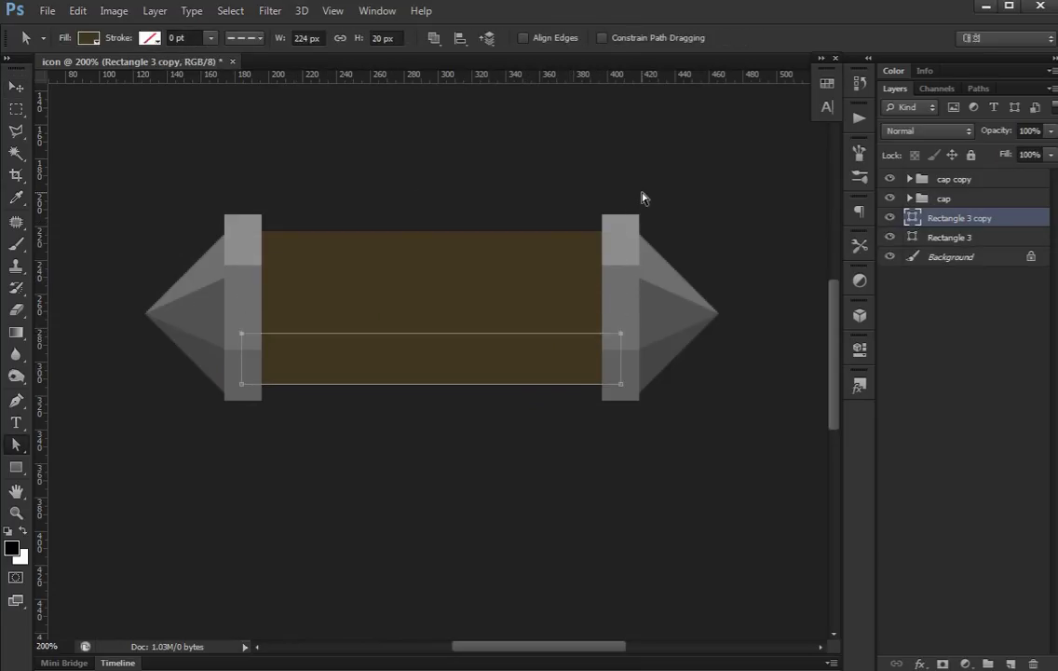
key(shift+Down)
key(shift+Up)
Fill the bottom band with a darker brown.
double_click(914, 218)
click(199, 556)
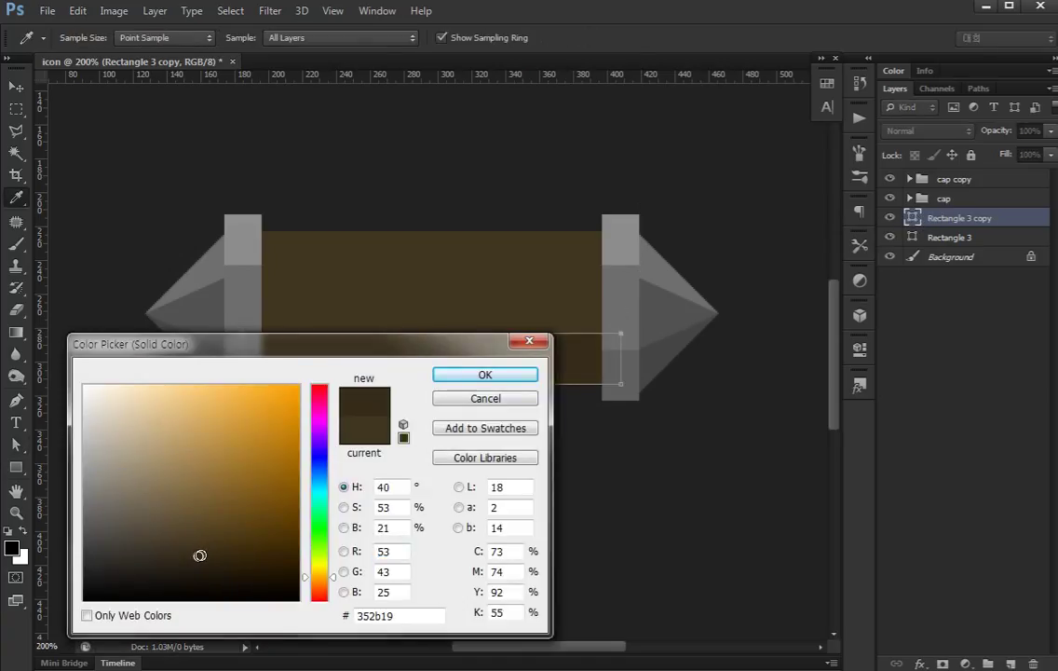
key(Return)
key(v)
key(a)
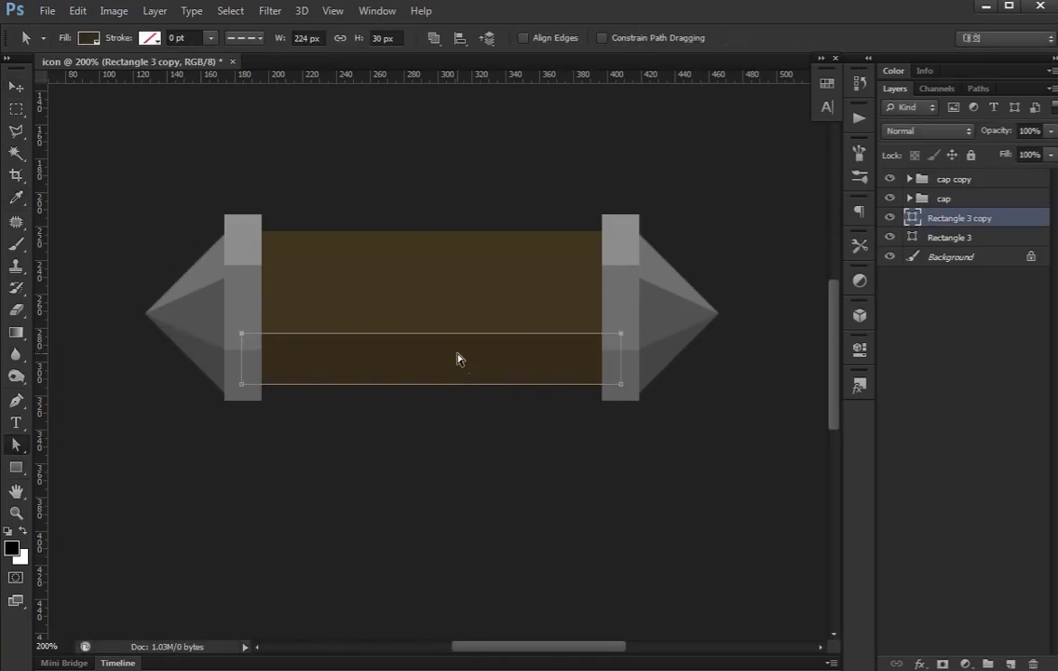
key(Escape)
Duplicate the band, move the copy to the body's top, and fill it lighter brown.
key(ctrl+j)
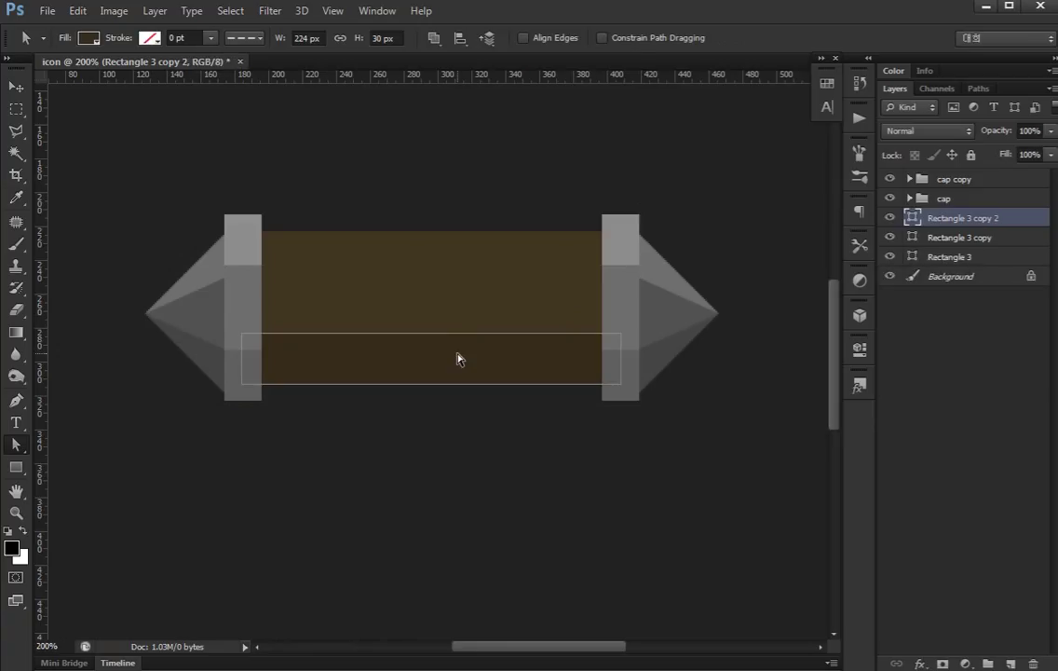
key(v)
key(shift+Up)
key(shift+Up)
key(shift+Up)
key(shift+Up)
key(shift+Up)
key(shift+Up)
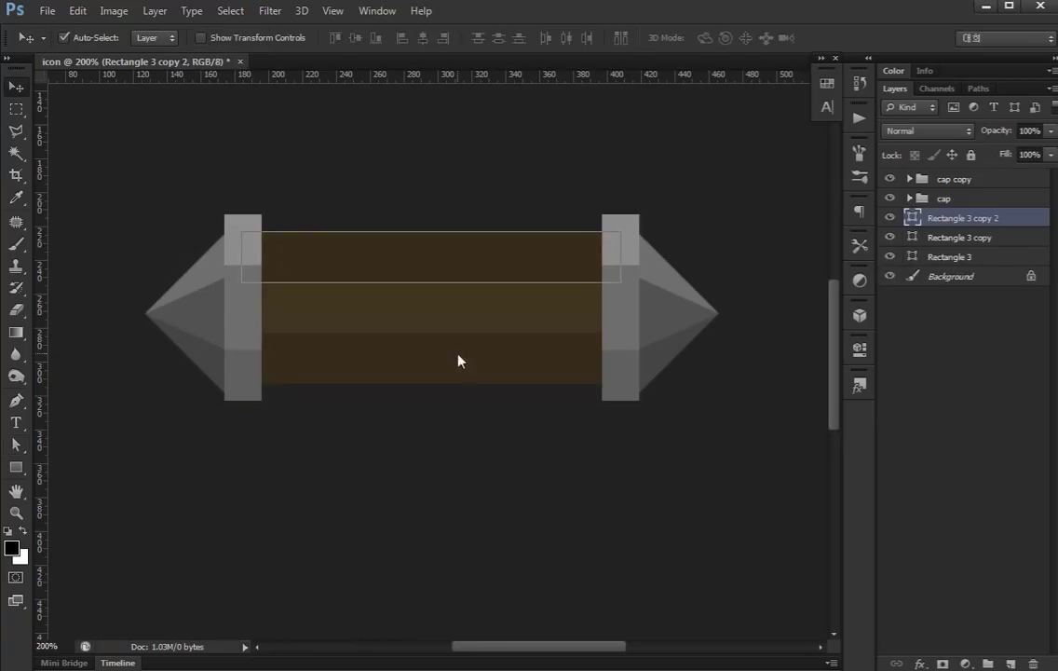
double_click(913, 219)
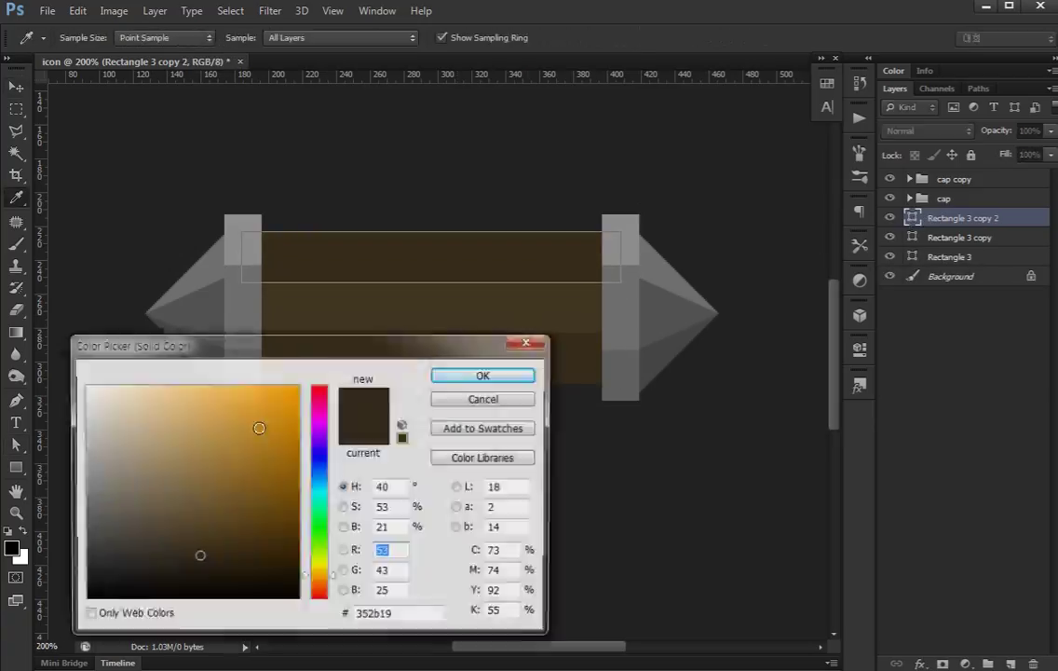
click(191, 546)
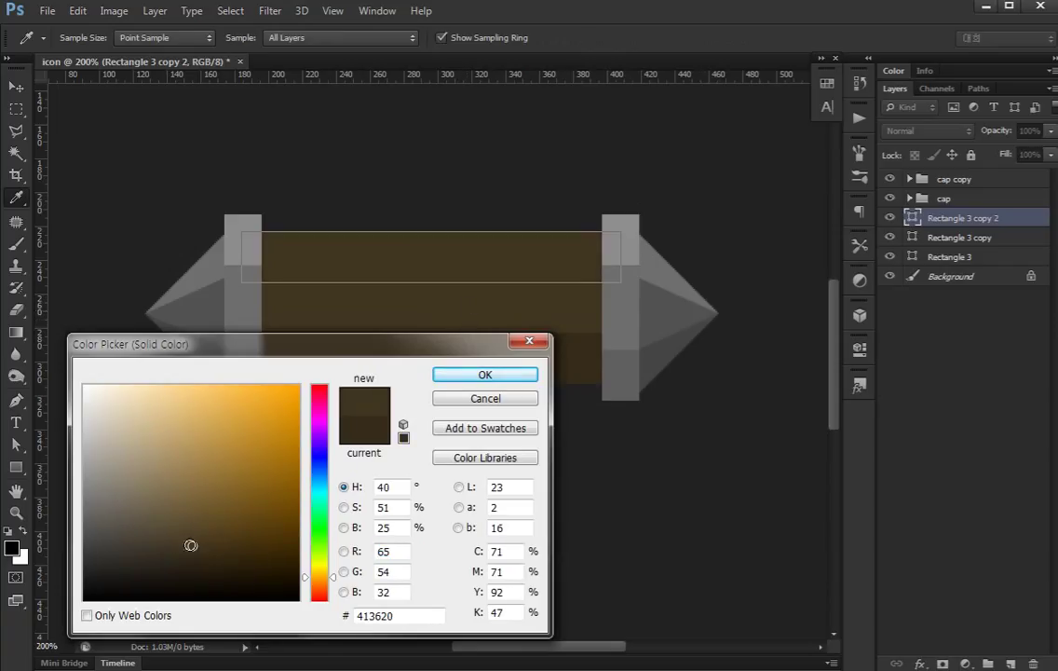
click(186, 532)
key(Return)
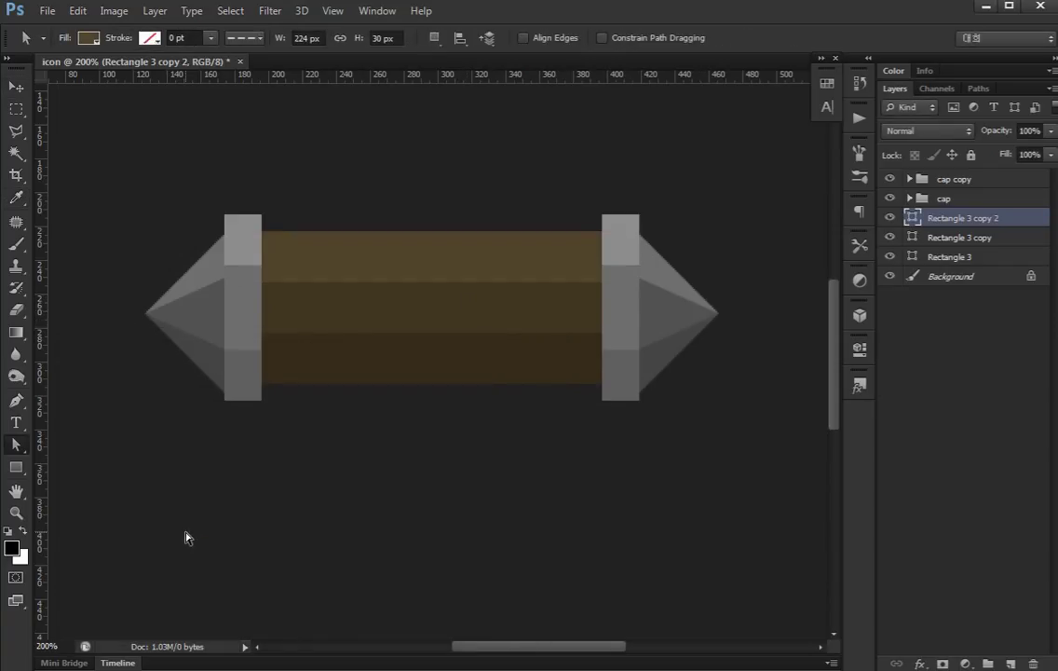
Thin the top band and nudge the bottom band's top edge slightly lower.
click(349, 280)
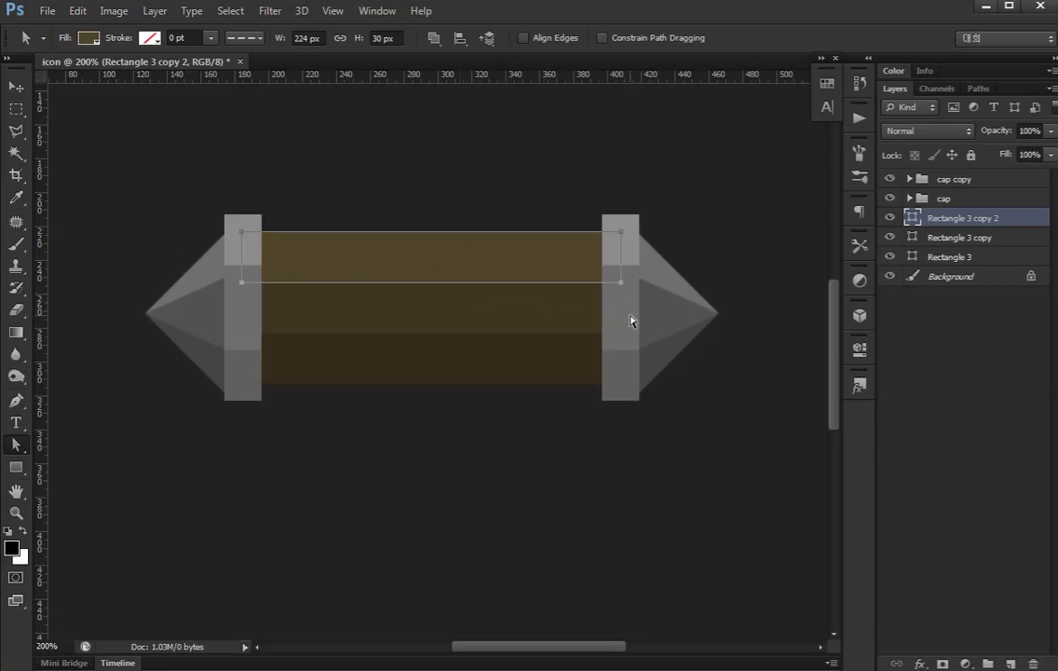
key(Up)
key(Up)
key(Up)
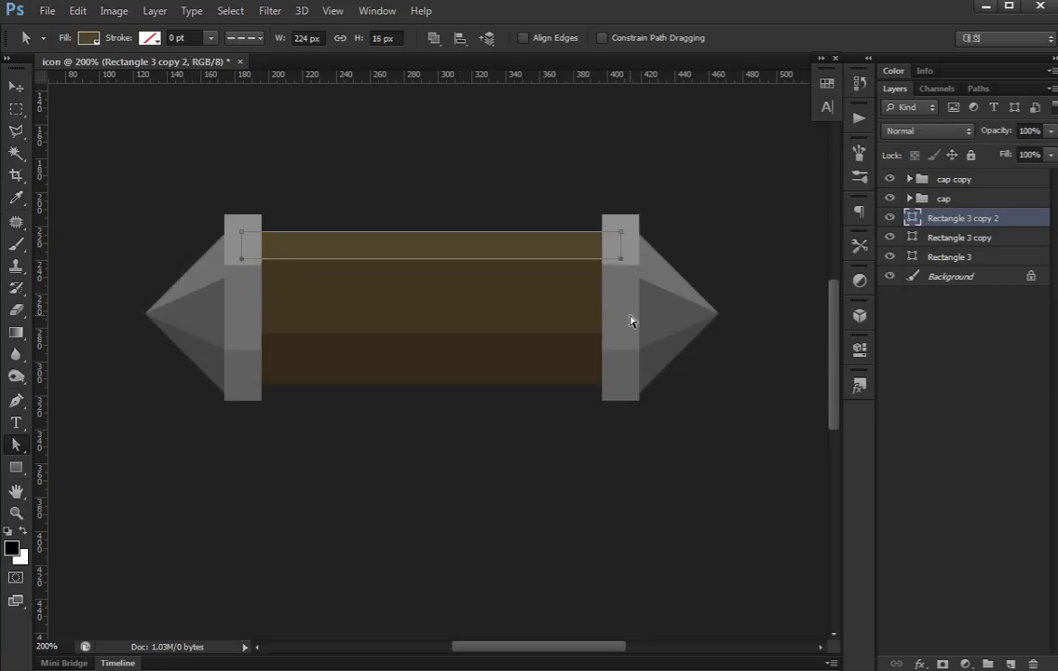
ctrl+click(480, 372)
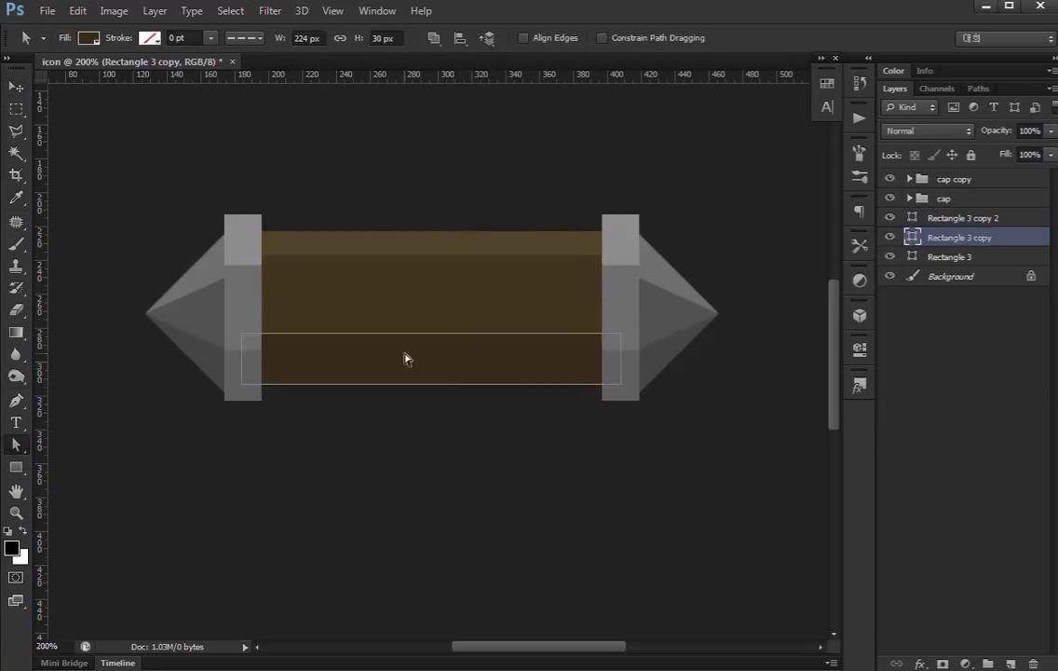
mouse_move(397, 353)
mouse_down()
mouse_move(211, 320)
mouse_move(725, 302)
mouse_up()
key(Down)
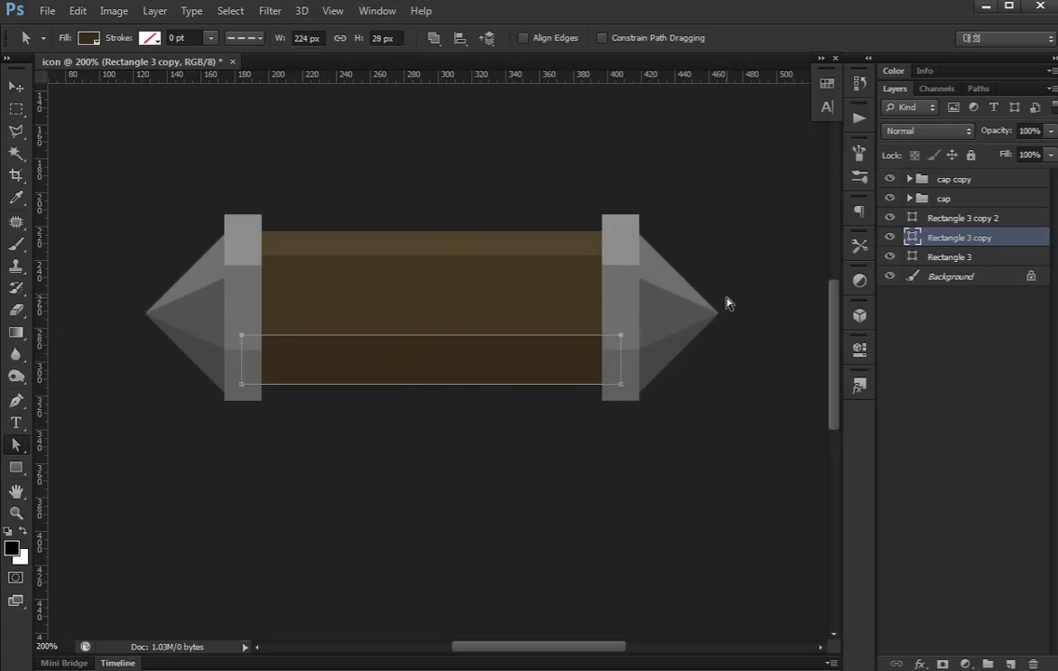
key(Down)
key(Down)
key(Down)
Zoom in on the banded body and select the band layers and top strip.
key(v)
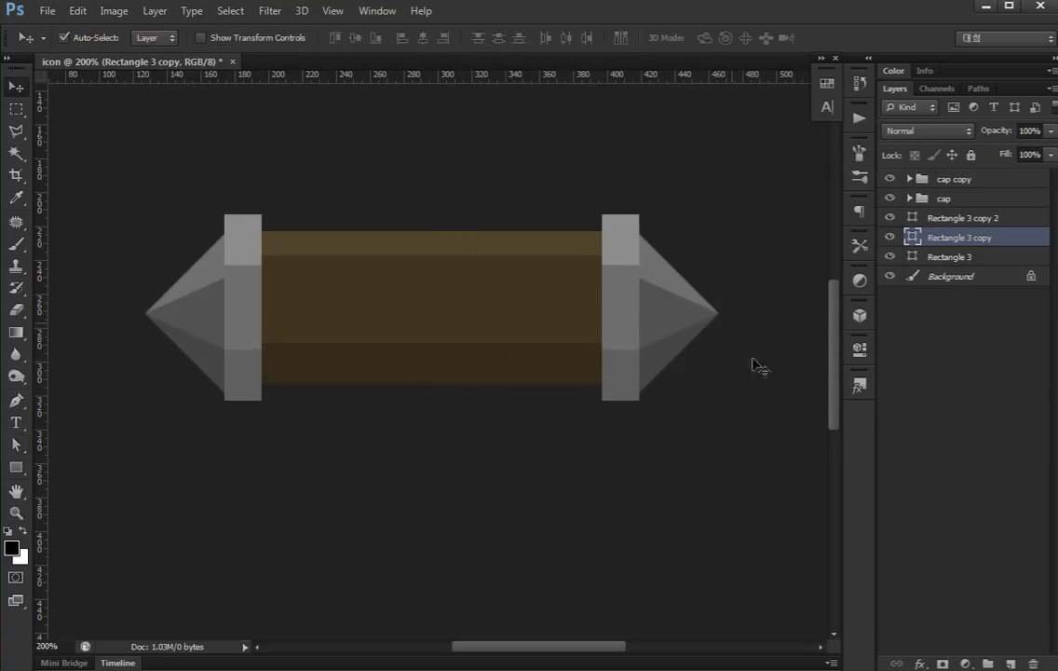
click(991, 410)
key(ctrl+minus)
key(ctrl+minus)
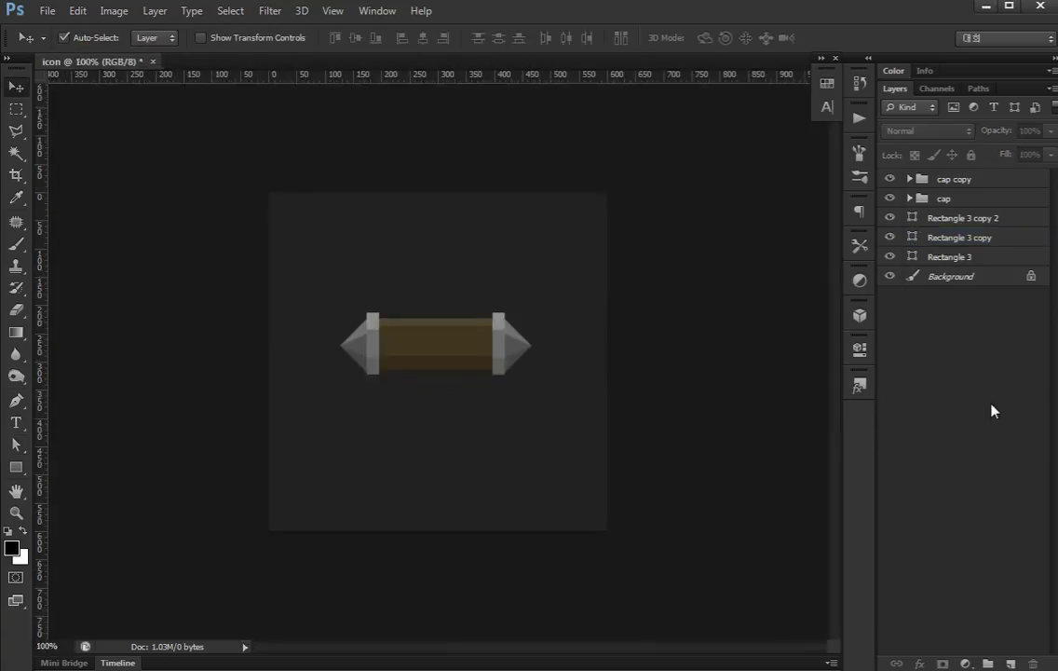
key(ctrl+plus)
key(ctrl+plus)
key(ctrl+plus)
key(ctrl+plus)
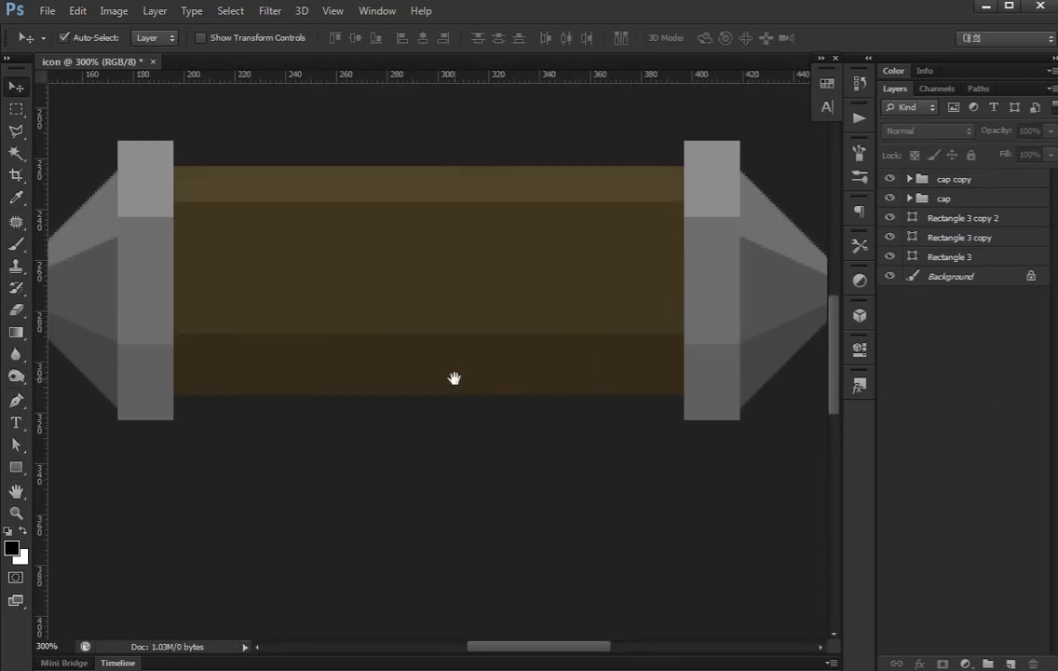
drag(454, 378, 457, 393)
key(u)
drag(415, 354, 474, 415)
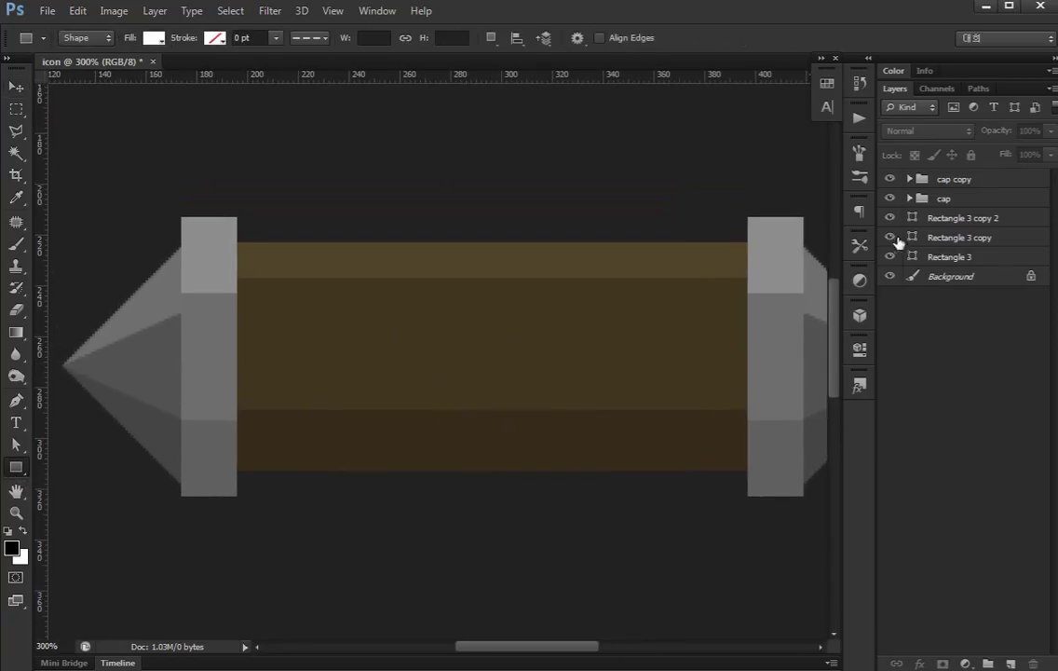
click(964, 218)
shift+click(964, 259)
drag(665, 325, 605, 316)
key(v)
click(587, 258)
Duplicate the base brown body and narrow the copy from its left edge into a strip.
click(620, 332)
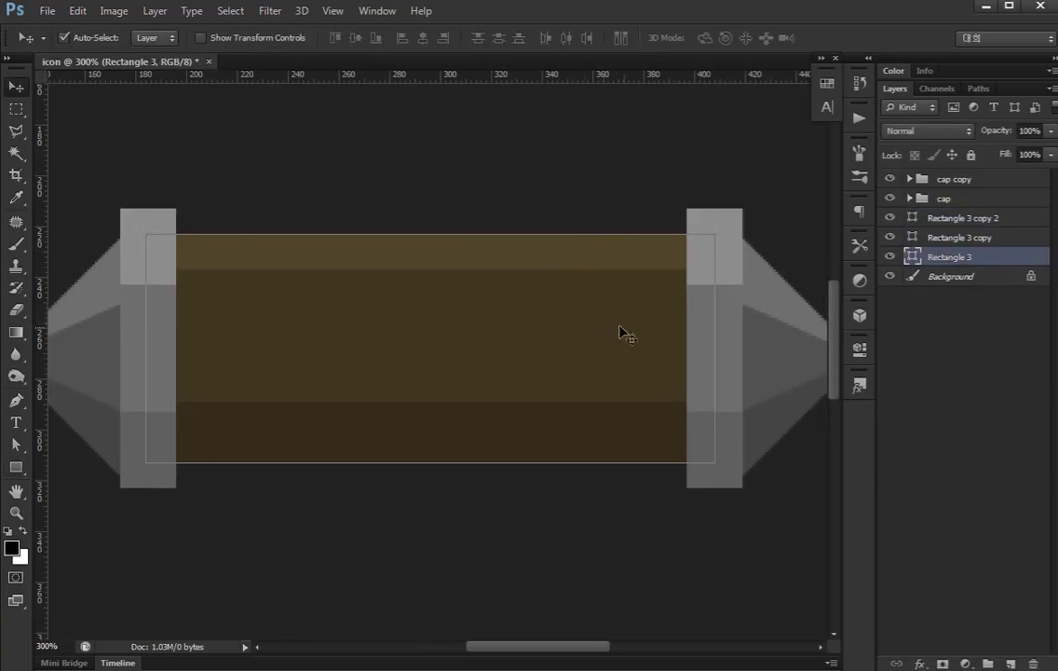
key(ctrl+j)
key(a)
drag(456, 348, 135, 189)
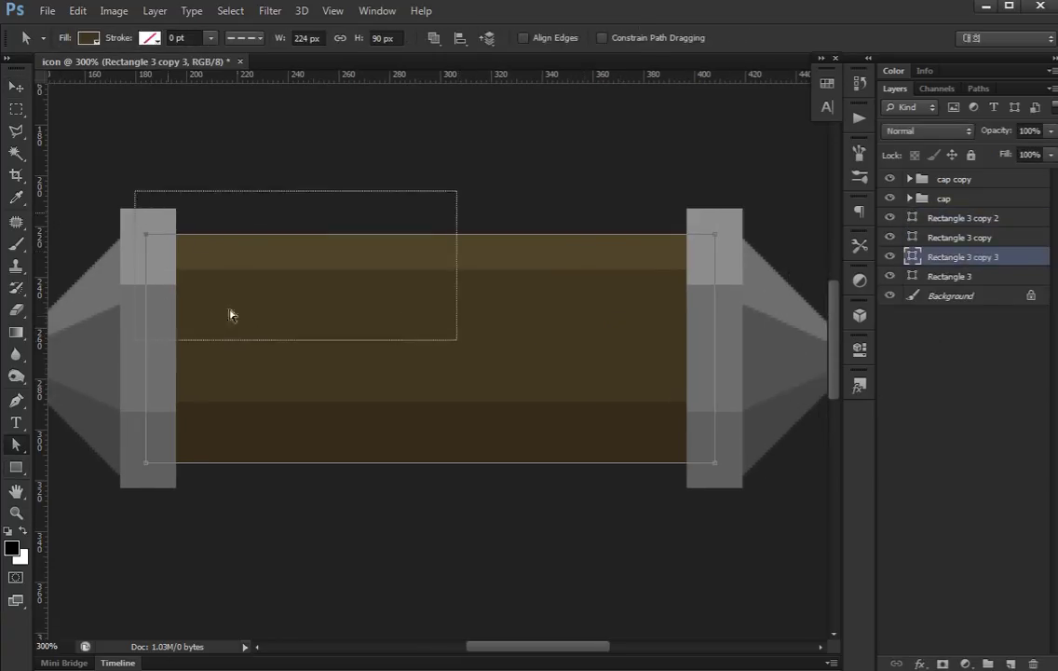
drag(259, 369, 105, 497)
key(shift+Right)
key(shift+Right)
key(shift+Right)
key(shift+Right)
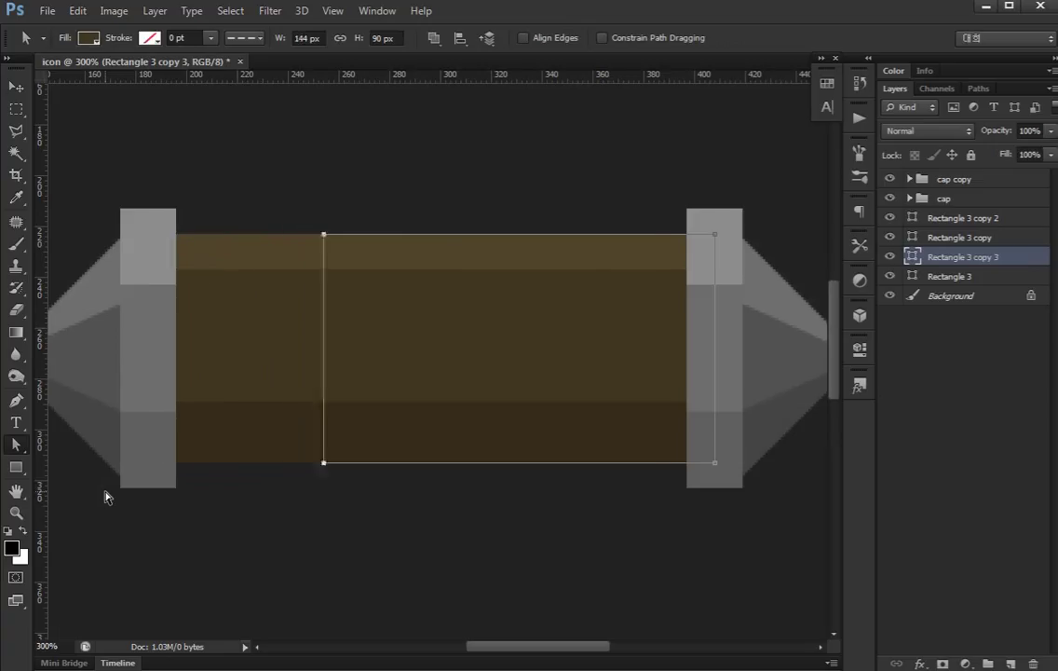
key(shift+Right)
key(shift+Right)
key(shift+Right)
key(shift+Right)
key(shift+Right)
key(shift+Right)
click(105, 497)
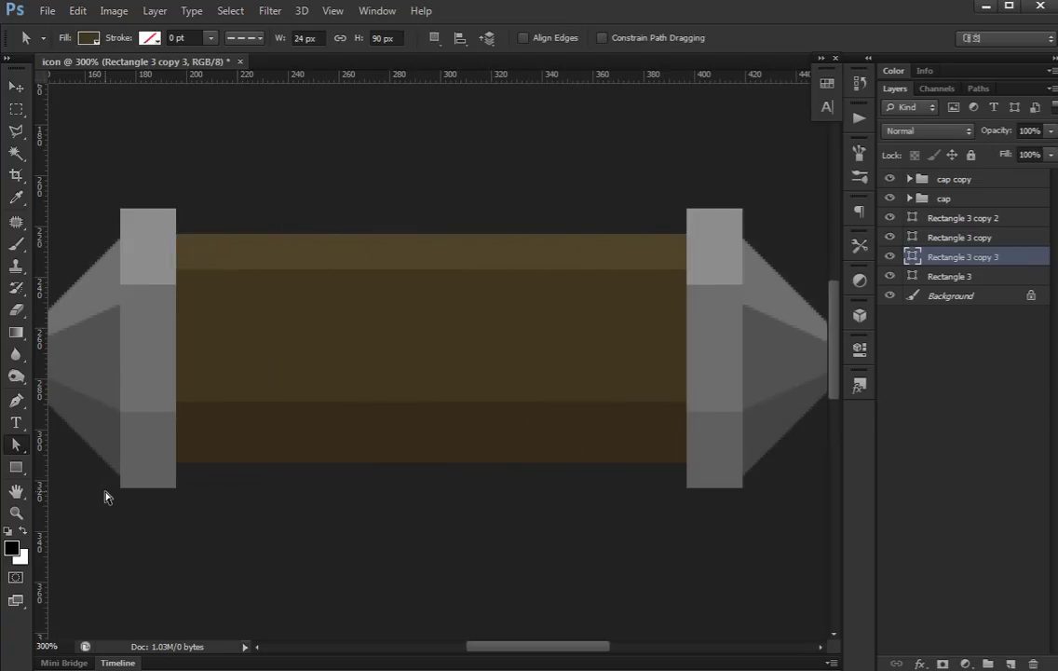
Fill the strip black, bring it forward, and set its opacity to 30%.
double_click(912, 257)
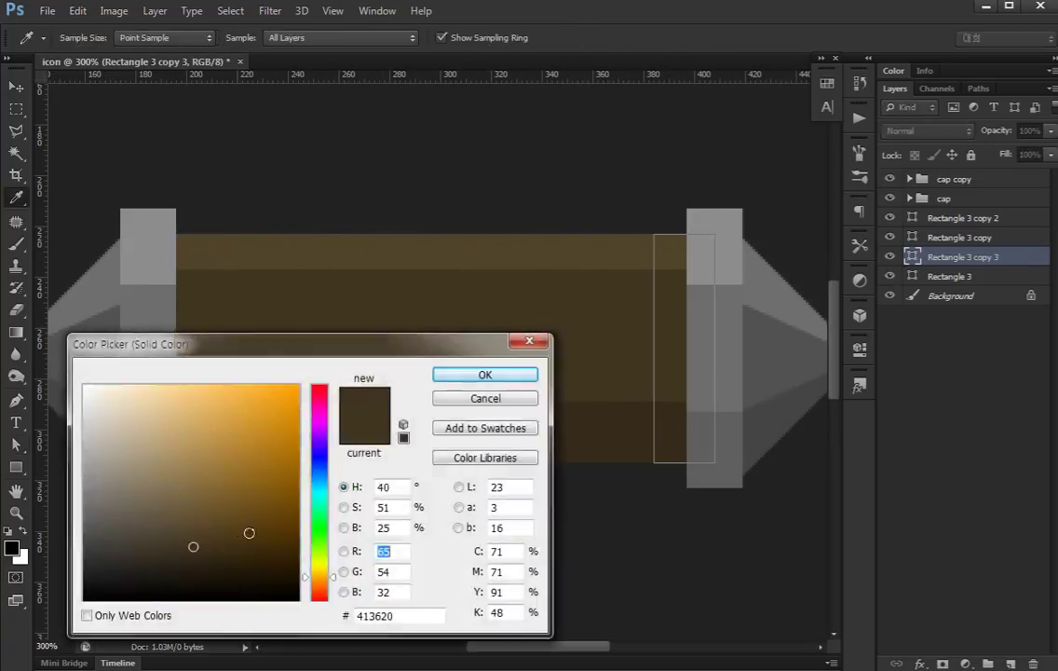
drag(149, 560, 14, 631)
click(448, 378)
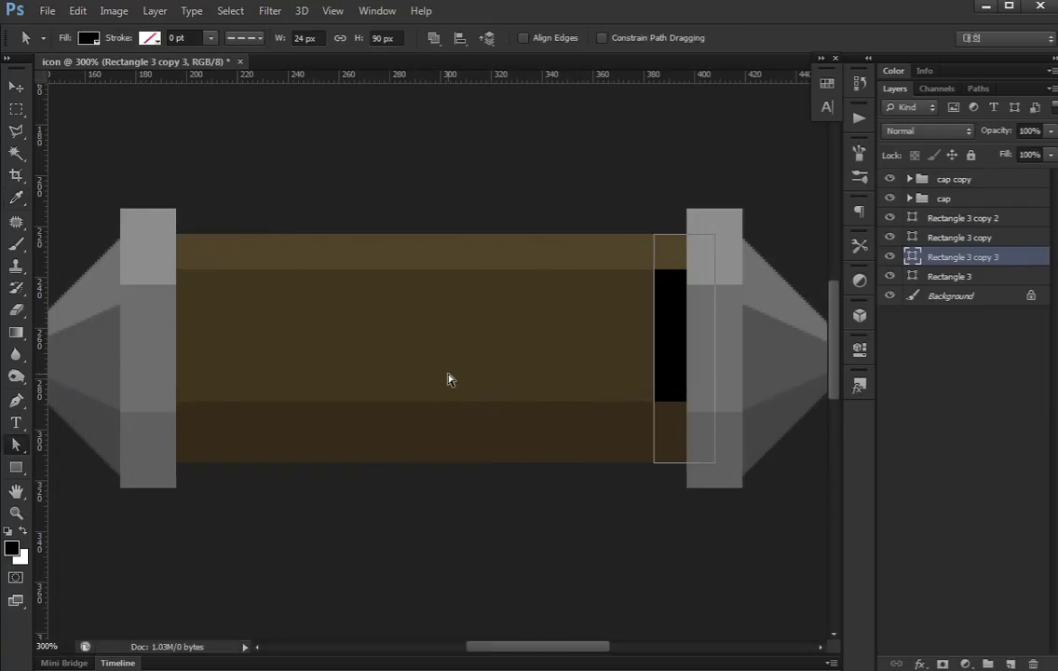
key(ctrl+bracketright)
key(ctrl+bracketright)
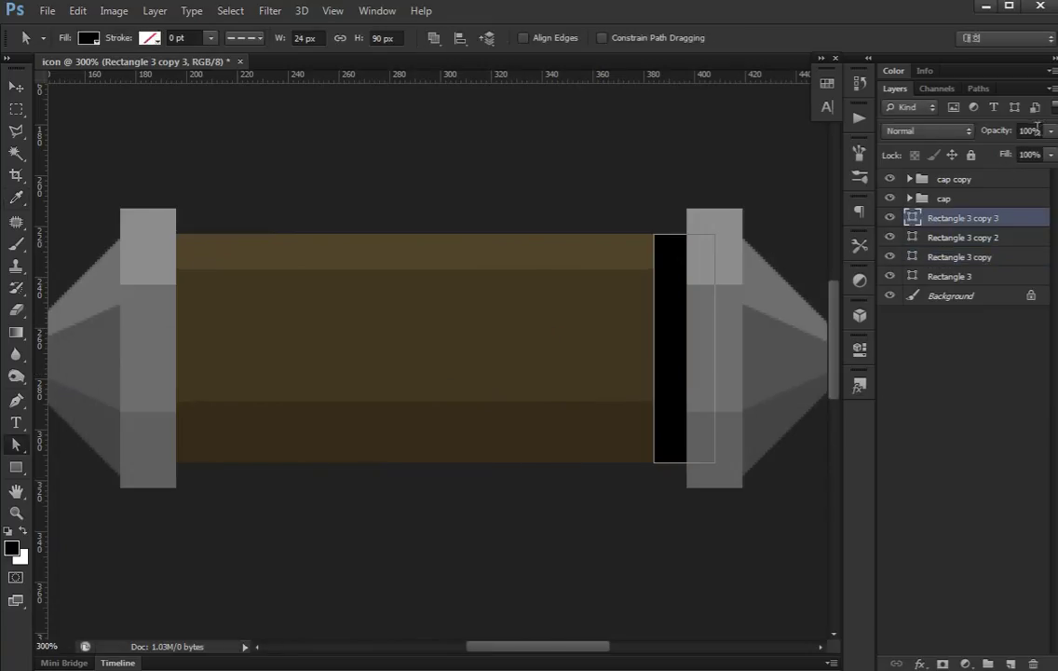
click(1034, 131)
text(60)
key(Return)
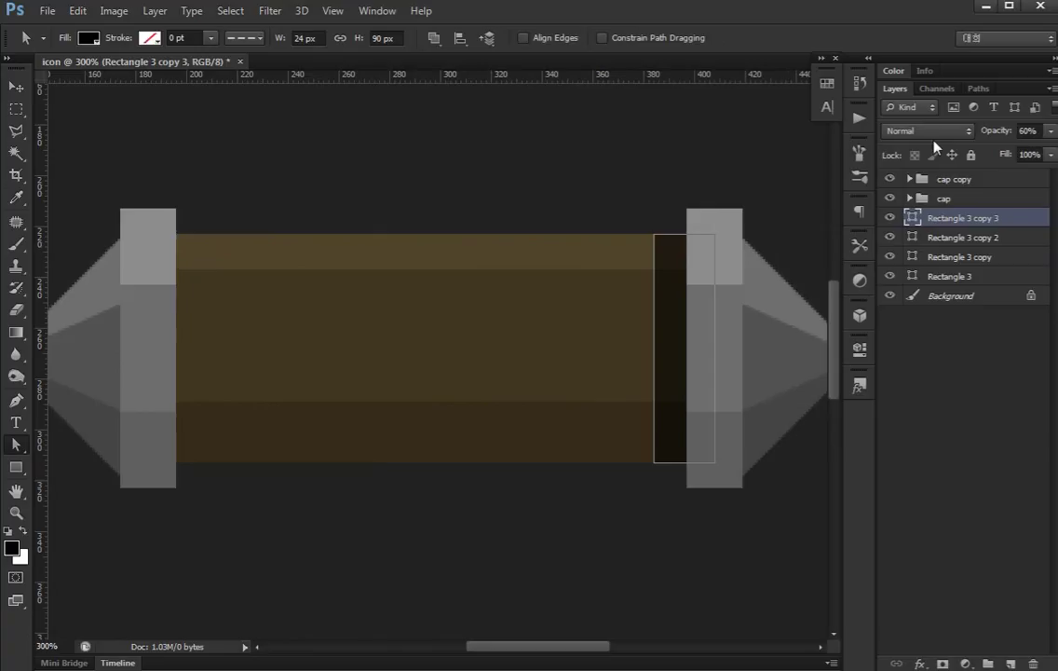
click(1028, 130)
text(40)
key(Return)
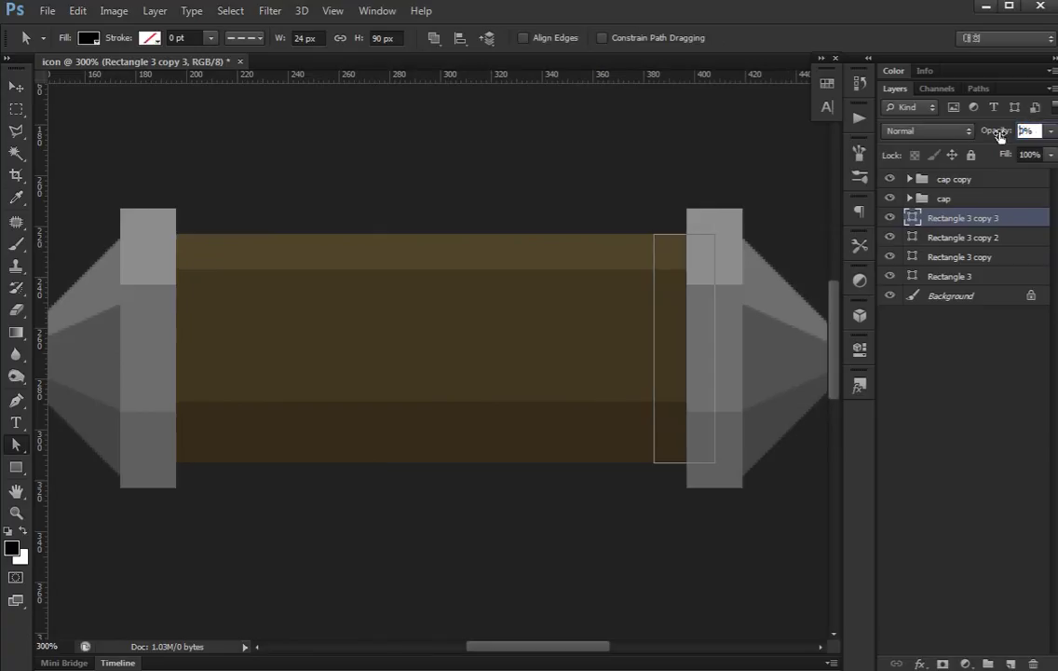
text(30)
key(Return)
Narrow the dark strip slightly further from its left edge.
key(v)
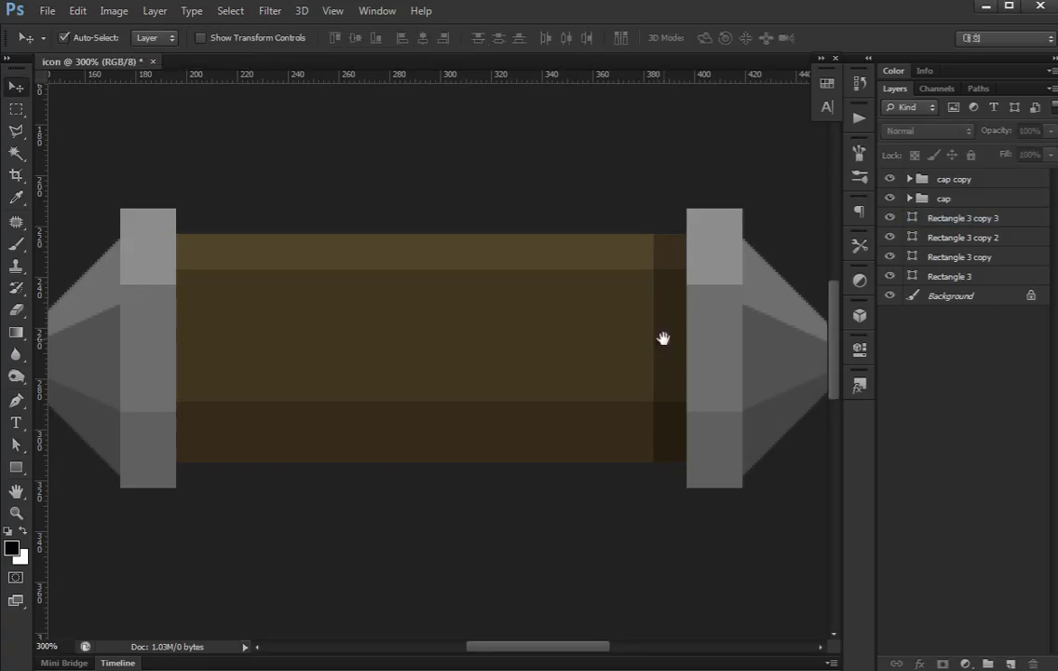
key(a)
mouse_move(663, 338)
mouse_down()
mouse_move(591, 338)
mouse_move(557, 494)
mouse_up()
click(587, 293)
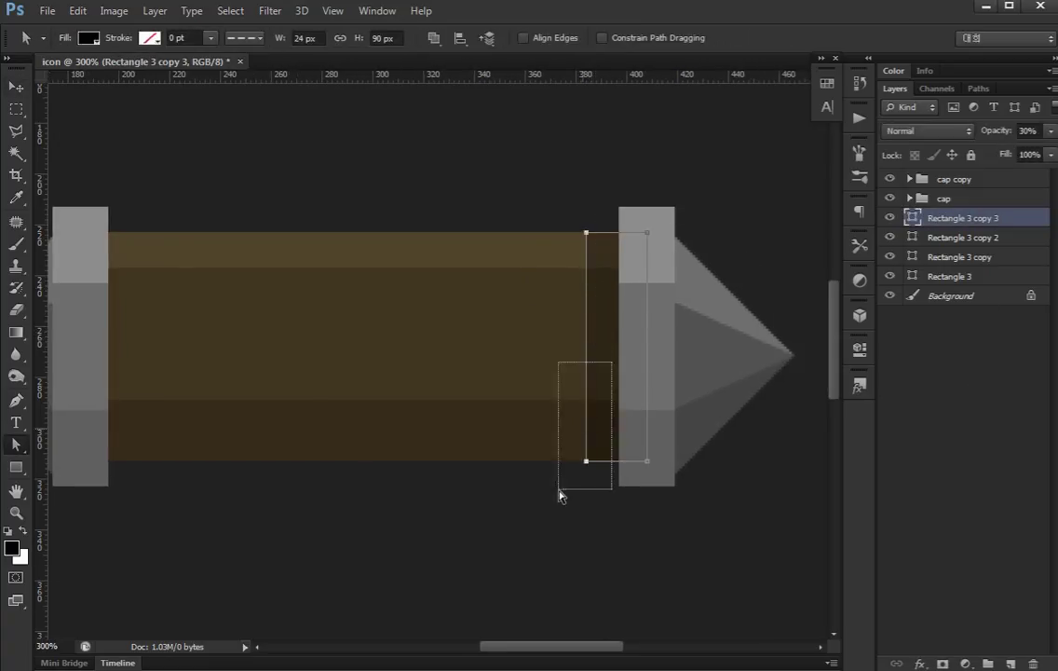
key(Right)
key(Right)
key(Right)
key(Right)
key(Right)
click(560, 495)
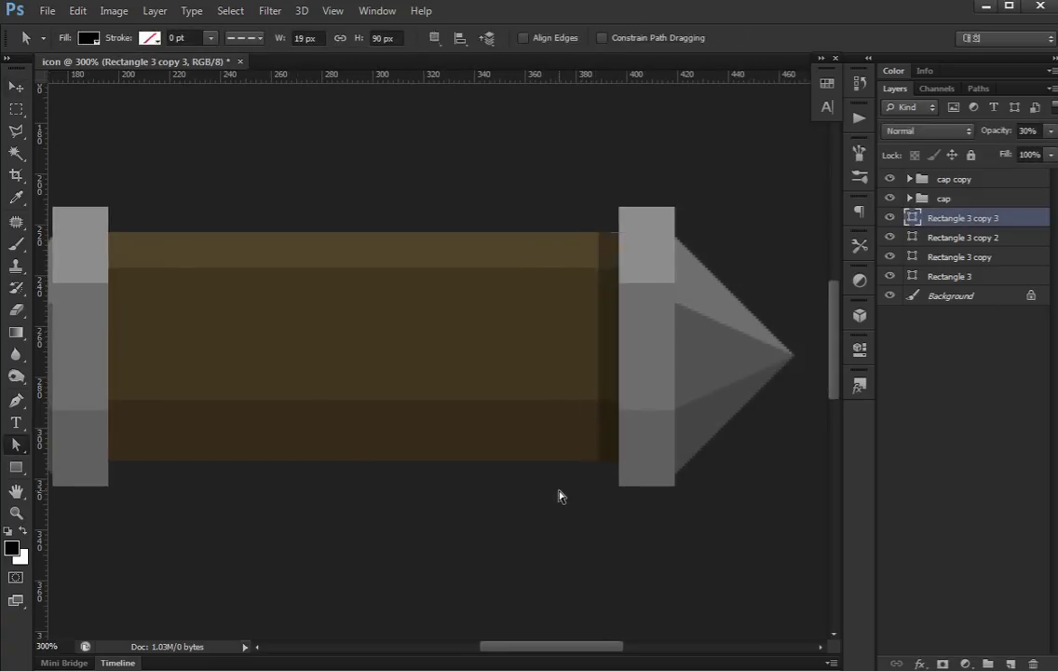
key(v)
Duplicate the dark strip and move the copy to the body's left end.
click(602, 366)
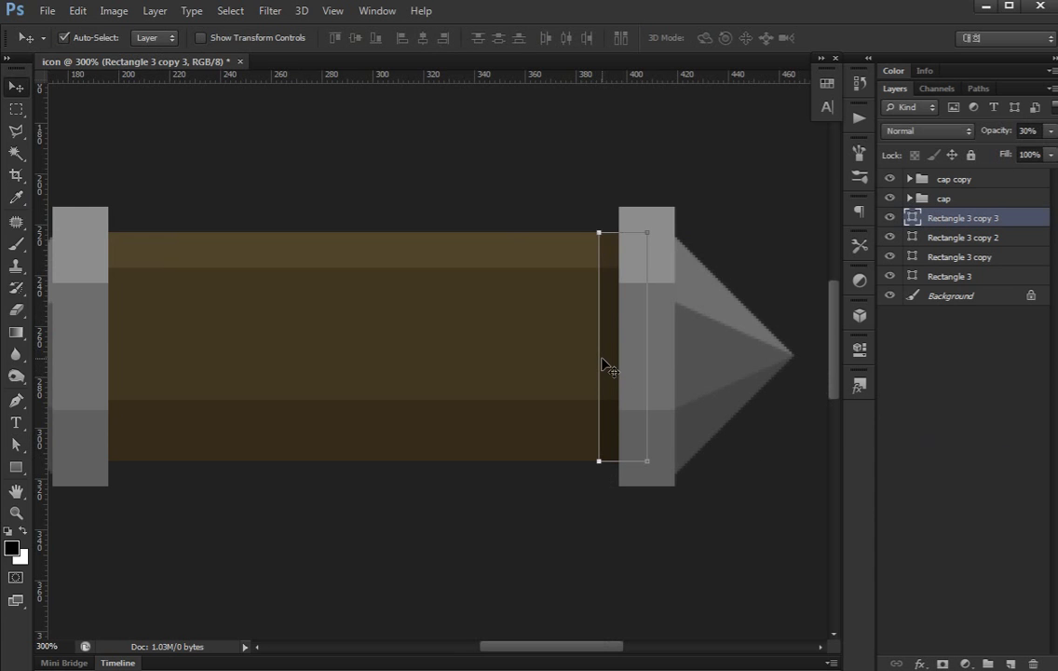
key(a)
click(603, 365)
key(ctrl+j)
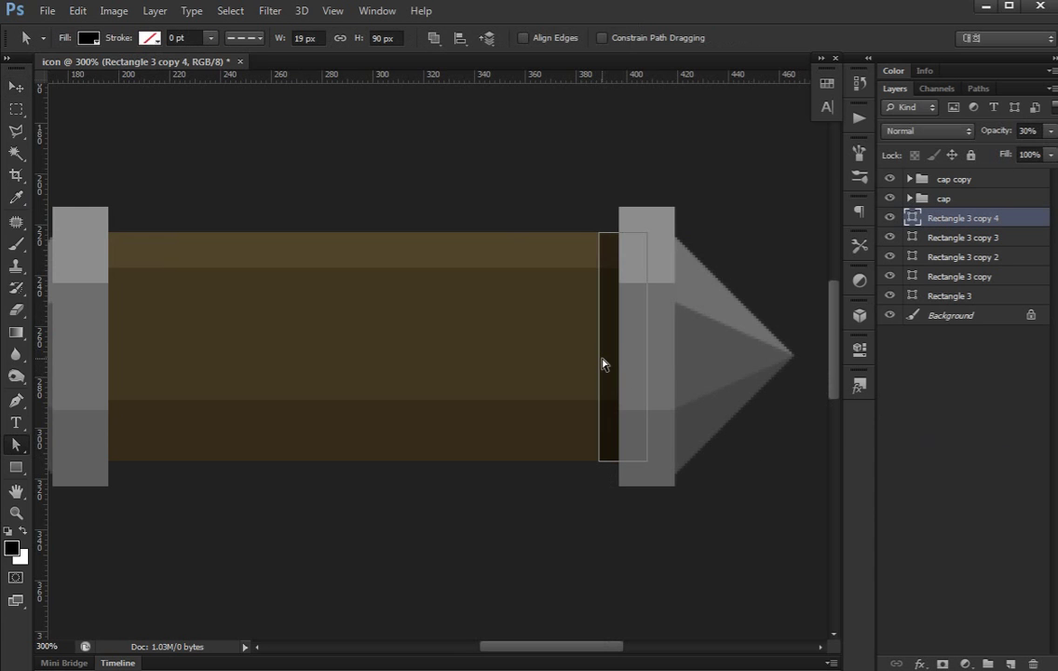
drag(603, 354, 372, 347)
key(v)
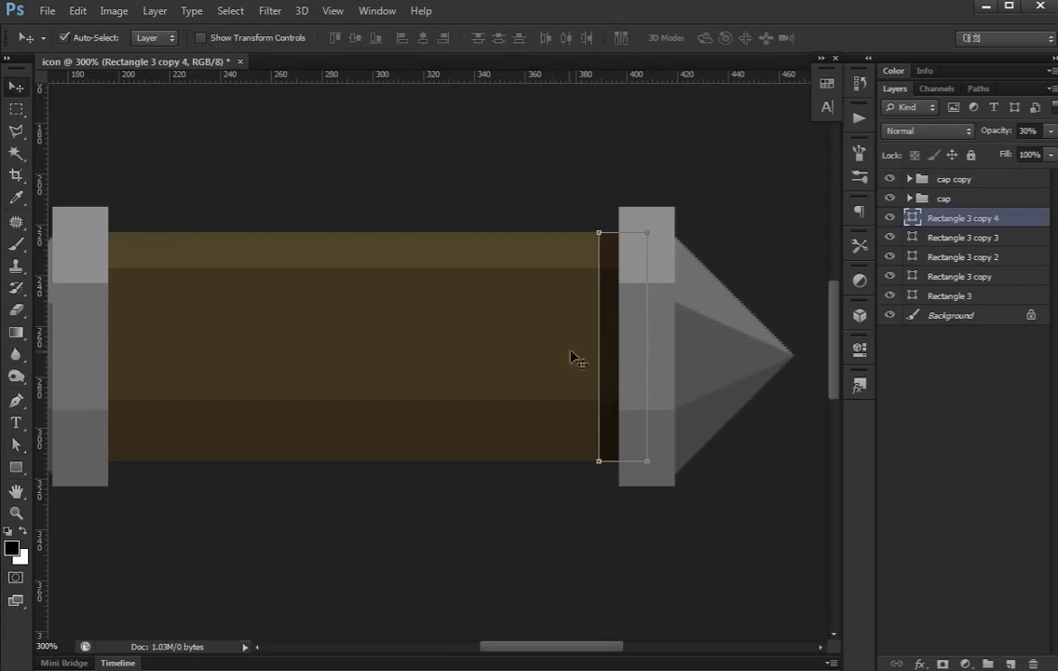
mouse_move(572, 356)
mouse_down()
mouse_move(61, 336)
mouse_move(210, 343)
mouse_up()
key(a)
Set both dark strips to 20% opacity.
key(ctrl+minus)
key(ctrl+minus)
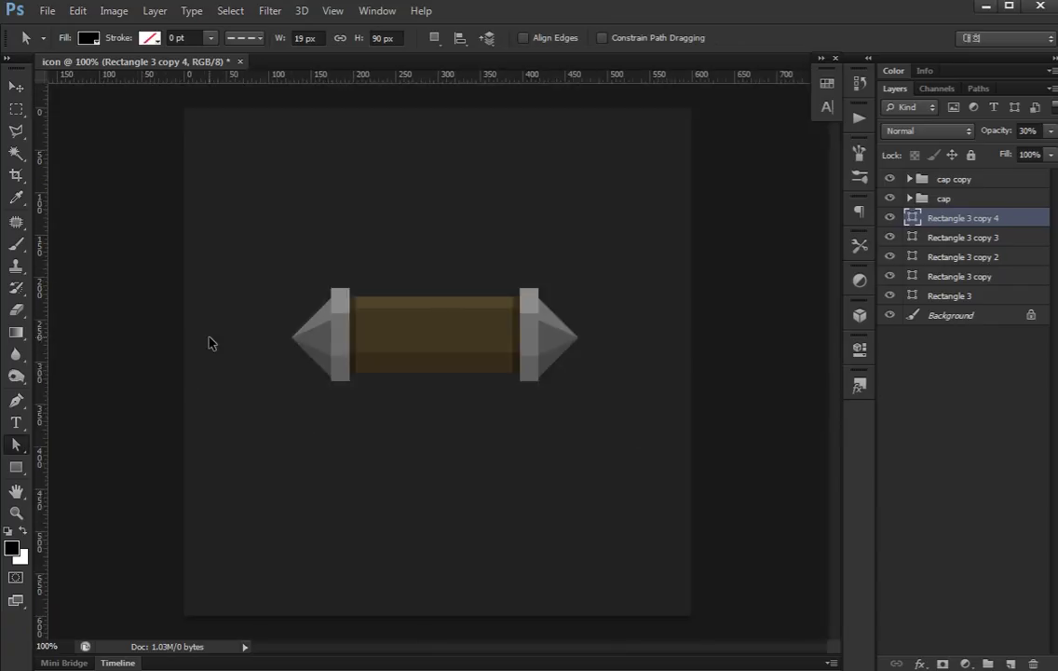
key(ctrl+plus)
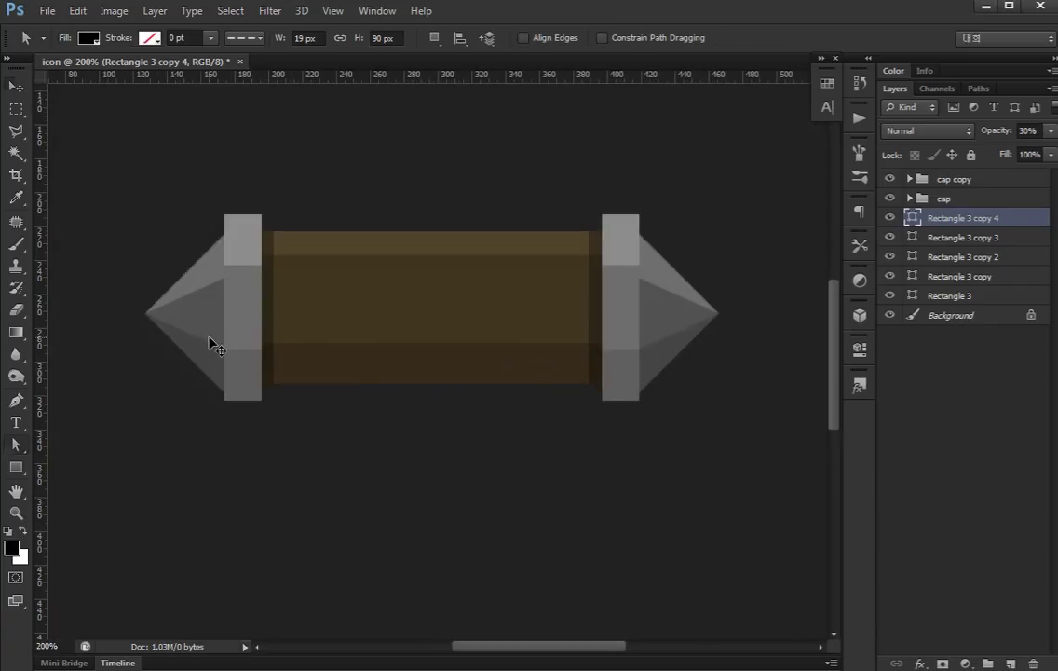
key(v)
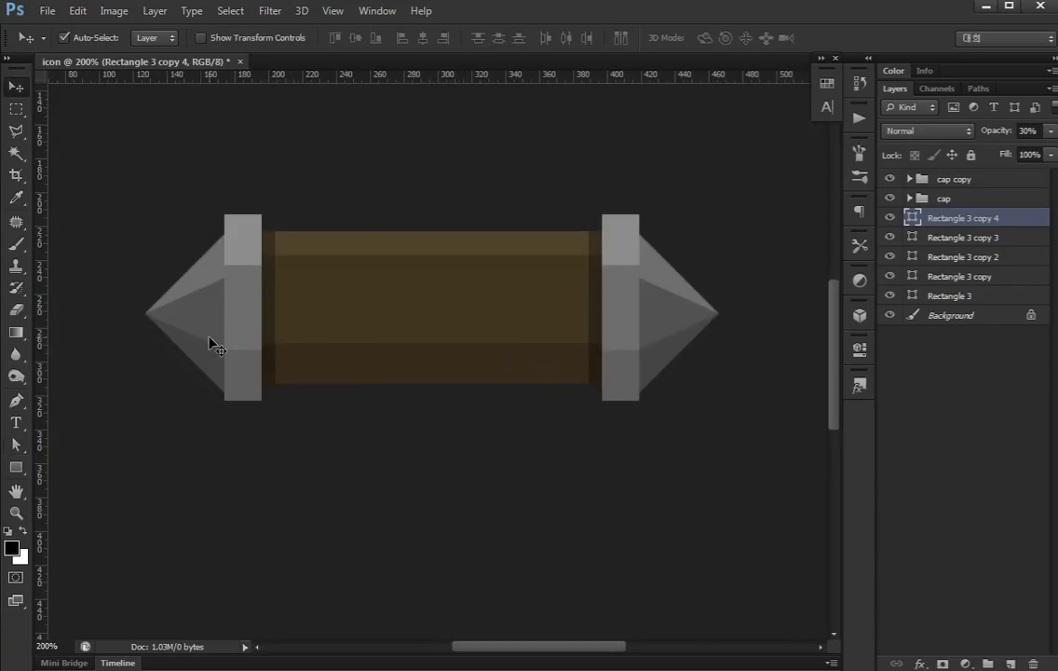
click(806, 191)
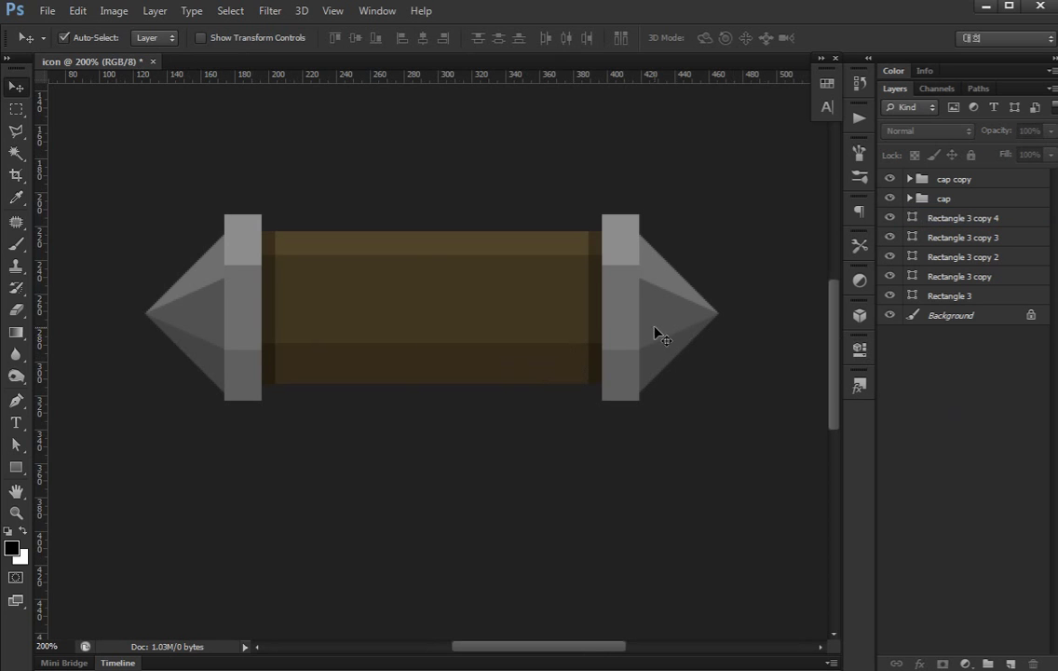
click(949, 220)
click(1013, 133)
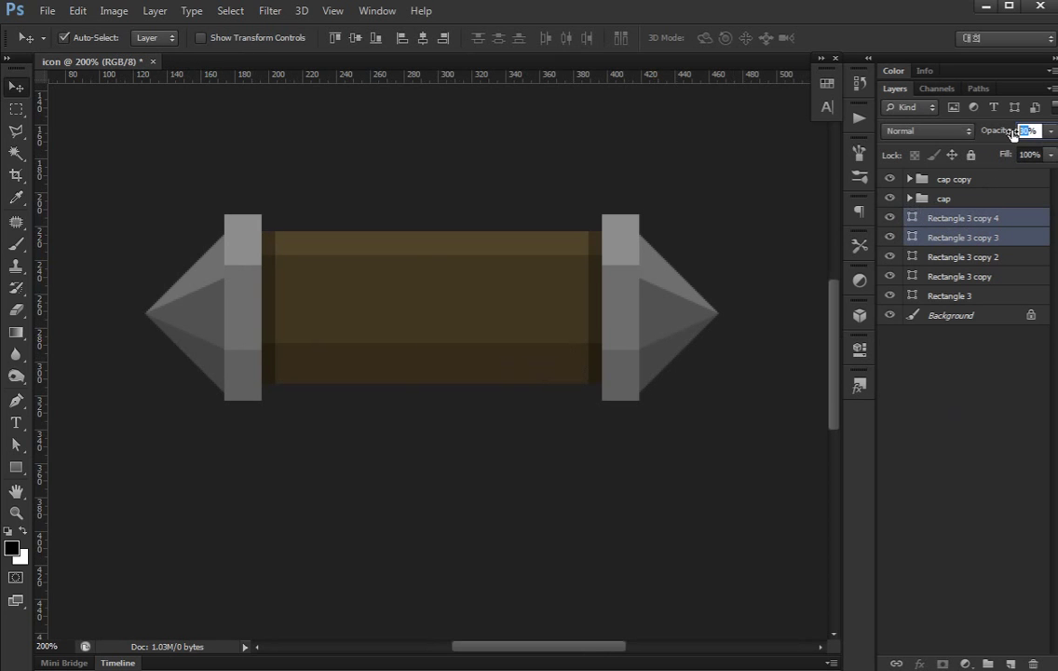
text(20)
key(Return)
click(900, 344)
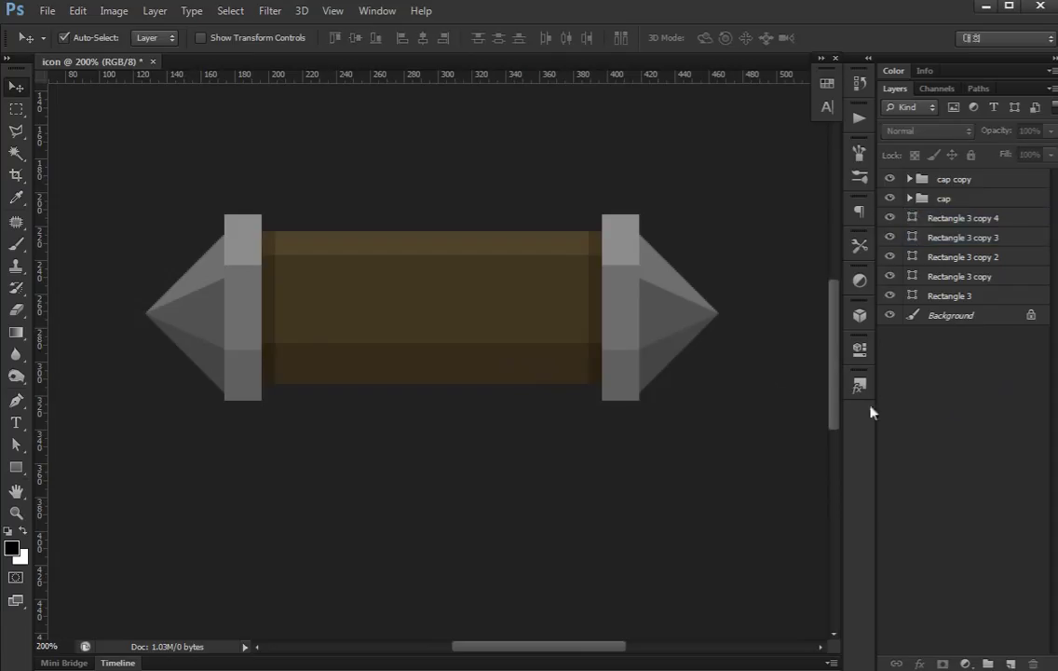
Group the five body rectangle layers and name the group 'in'.
scroll(578, 347, up, 2)
scroll(577, 346, left, 1)
key(u)
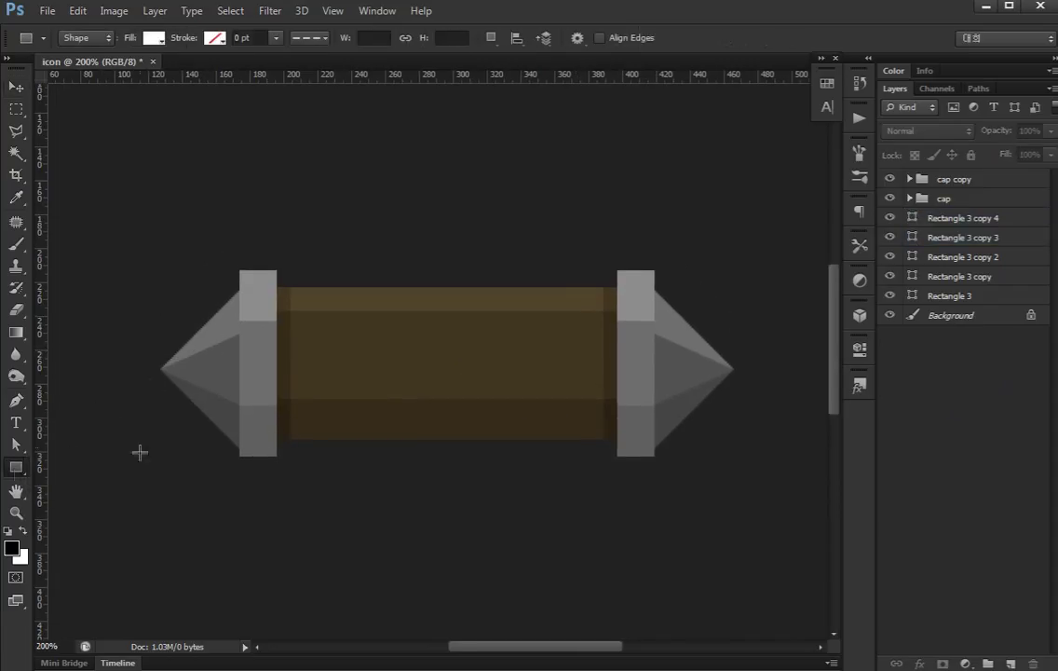
key(ctrl+plus)
key(ctrl+plus)
key(ctrl+plus)
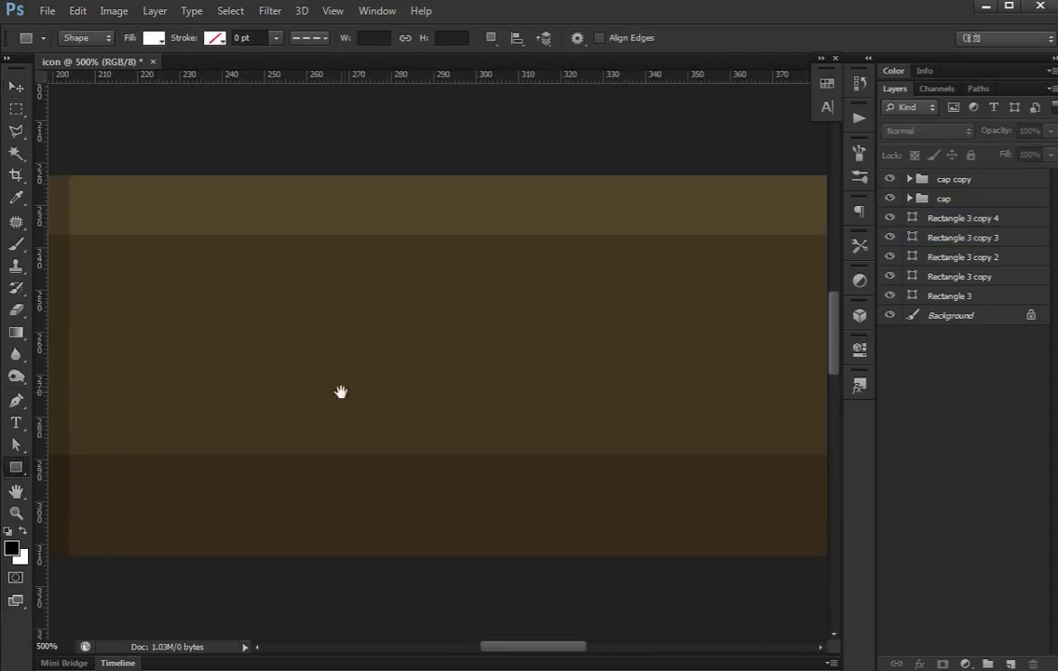
click(977, 224)
shift+click(963, 296)
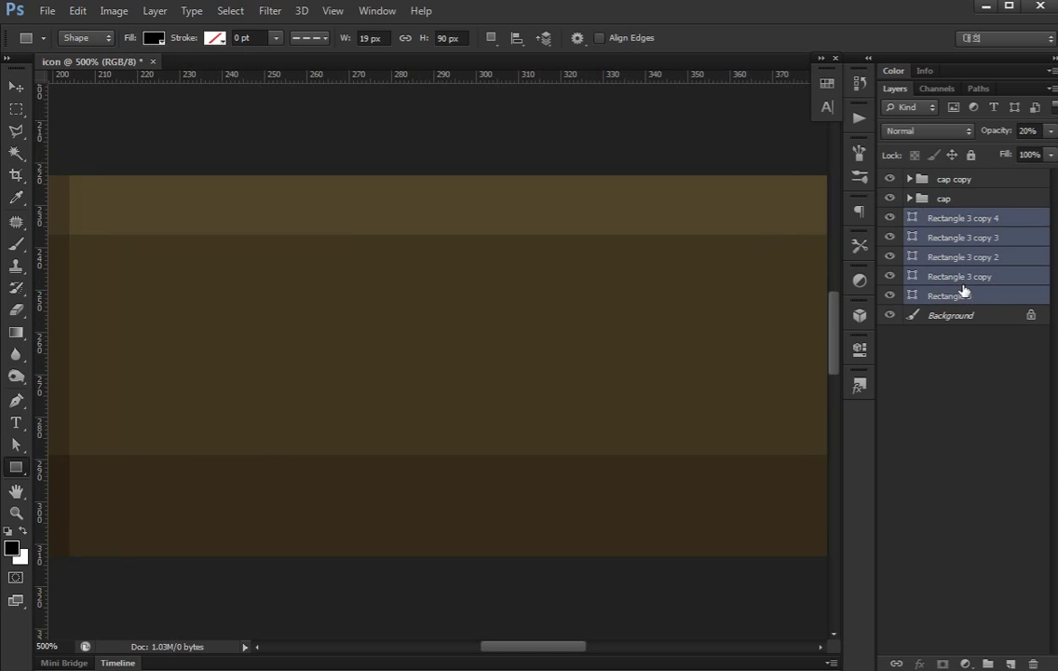
key(ctrl+g)
double_click(946, 222)
text(i)
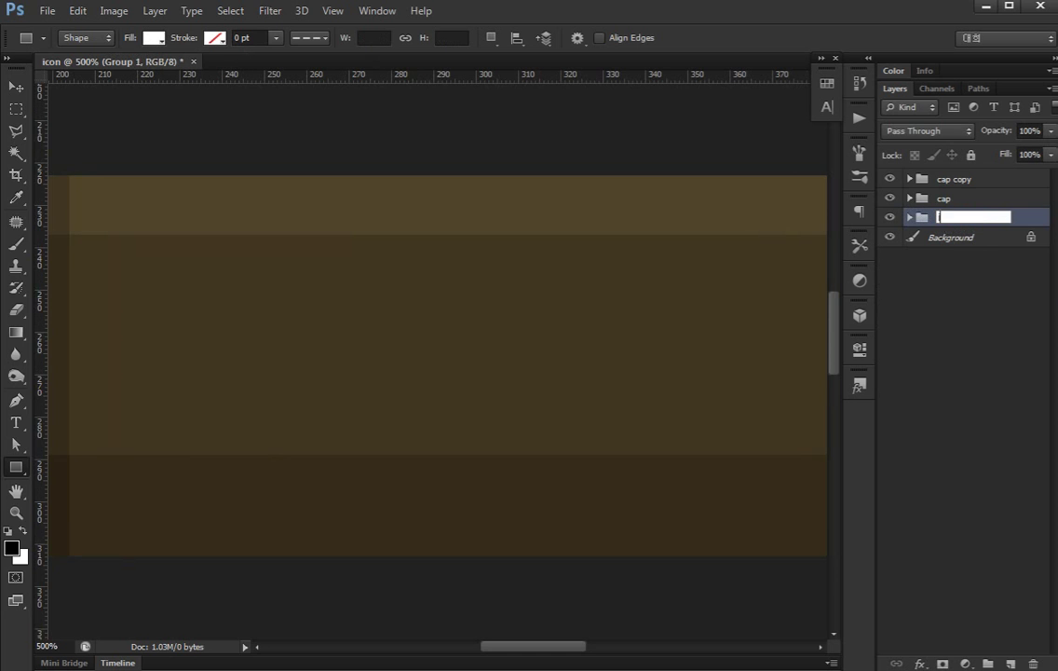
text(n)
key(Return)
Draw a small square on the upper left of the body above the cap copy group.
scroll(546, 326, left, 1)
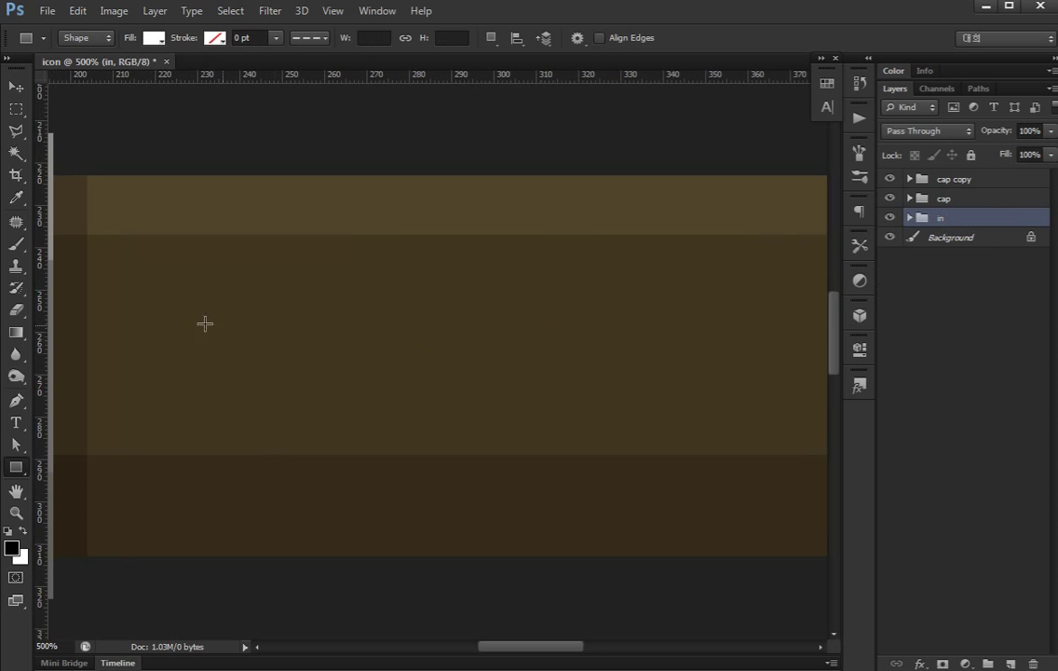
click(969, 182)
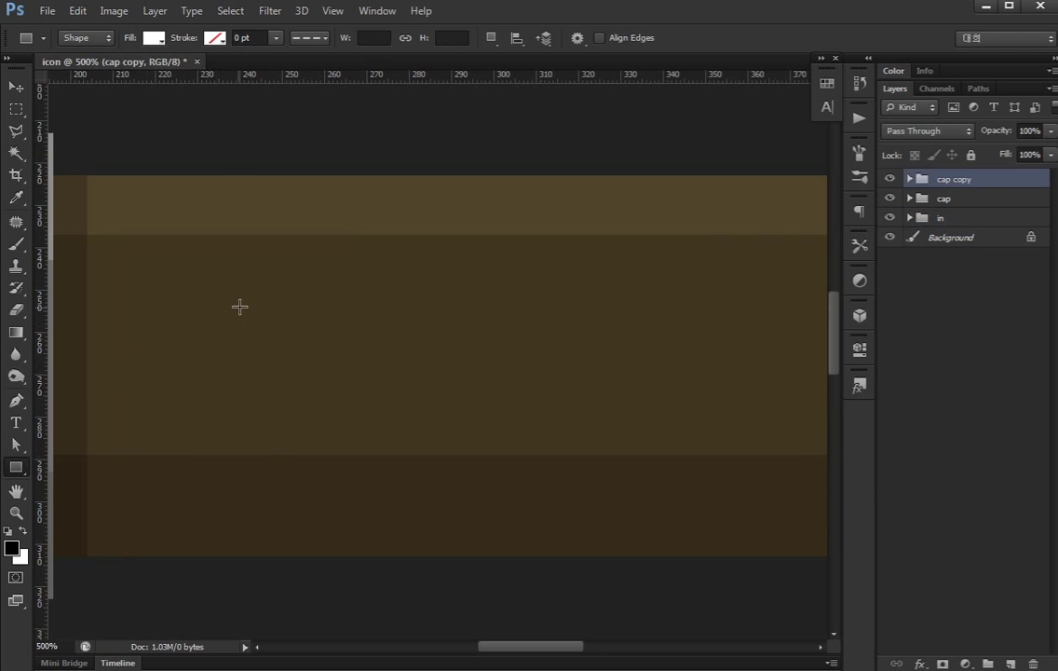
drag(248, 306, 277, 337)
Fill the new square with fully saturated yellow.
key(a)
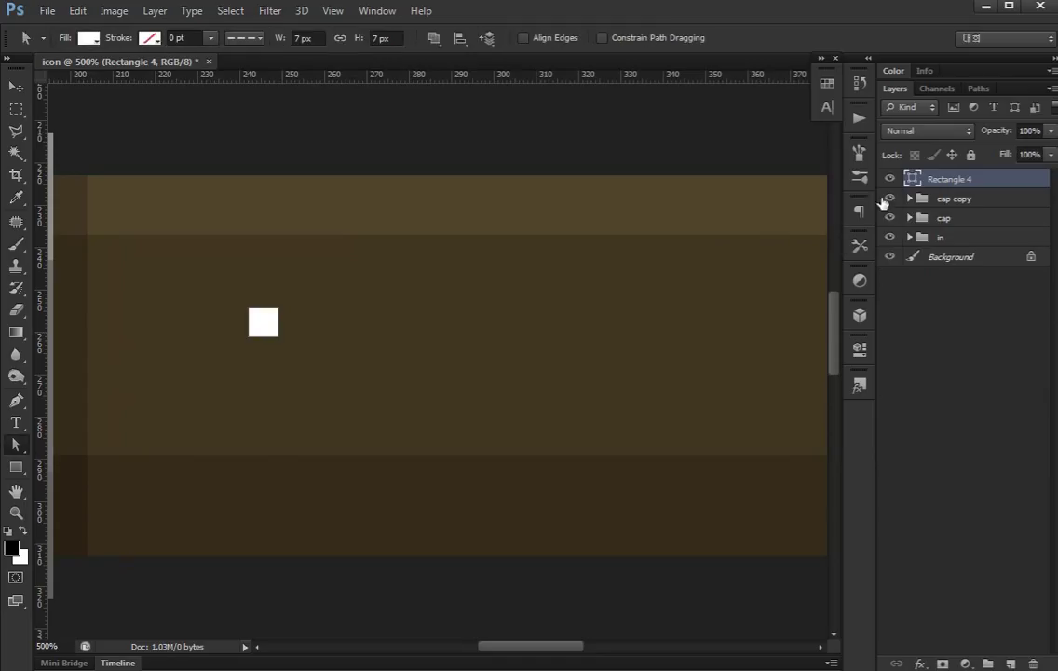
double_click(912, 179)
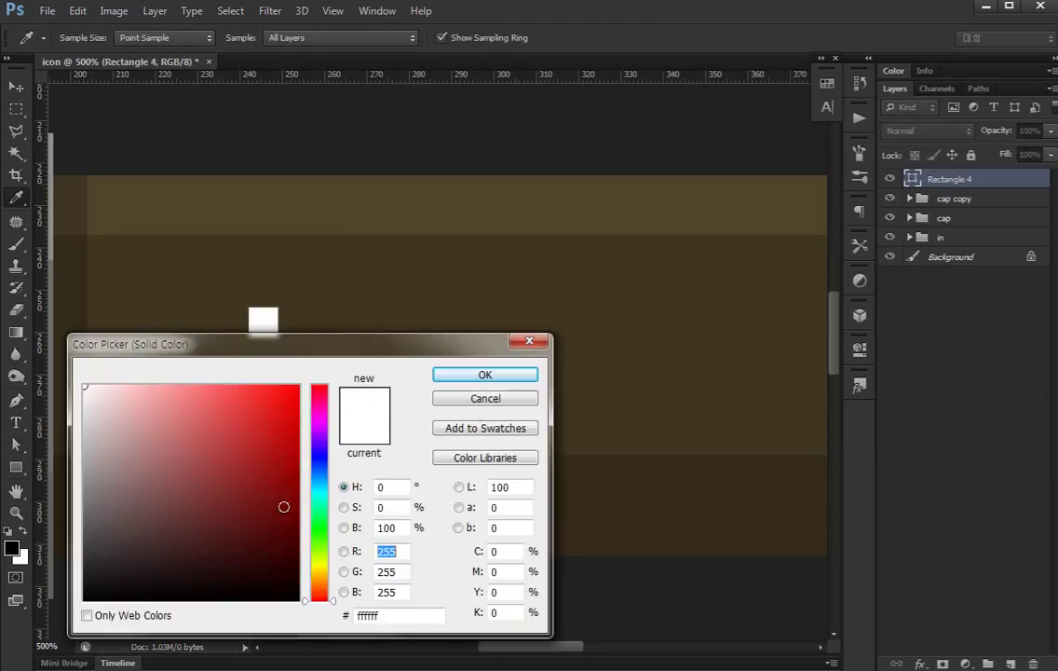
click(319, 566)
click(299, 384)
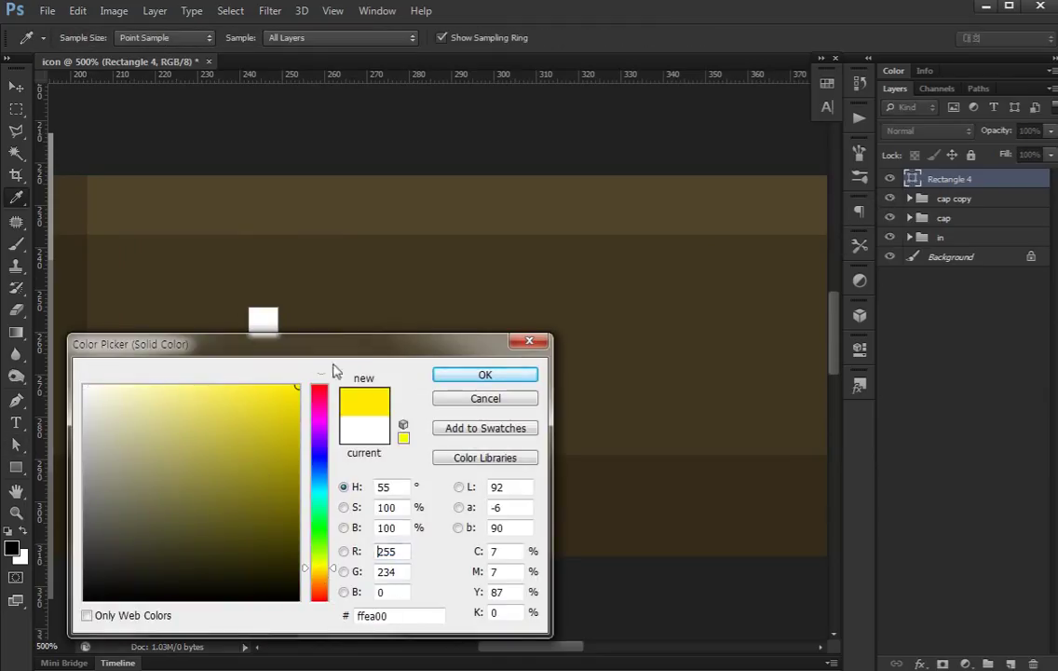
click(494, 378)
Duplicate the yellow square just below the original and fill it a darker yellow.
key(ctrl+plus)
key(ctrl+plus)
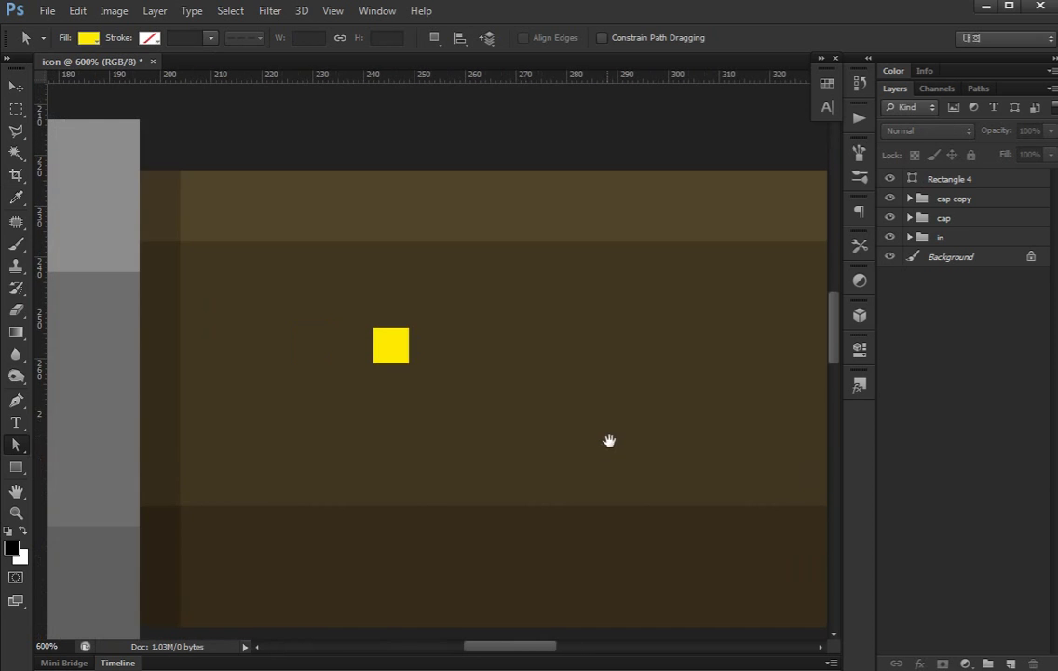
key(ctrl+plus)
key(v)
click(359, 347)
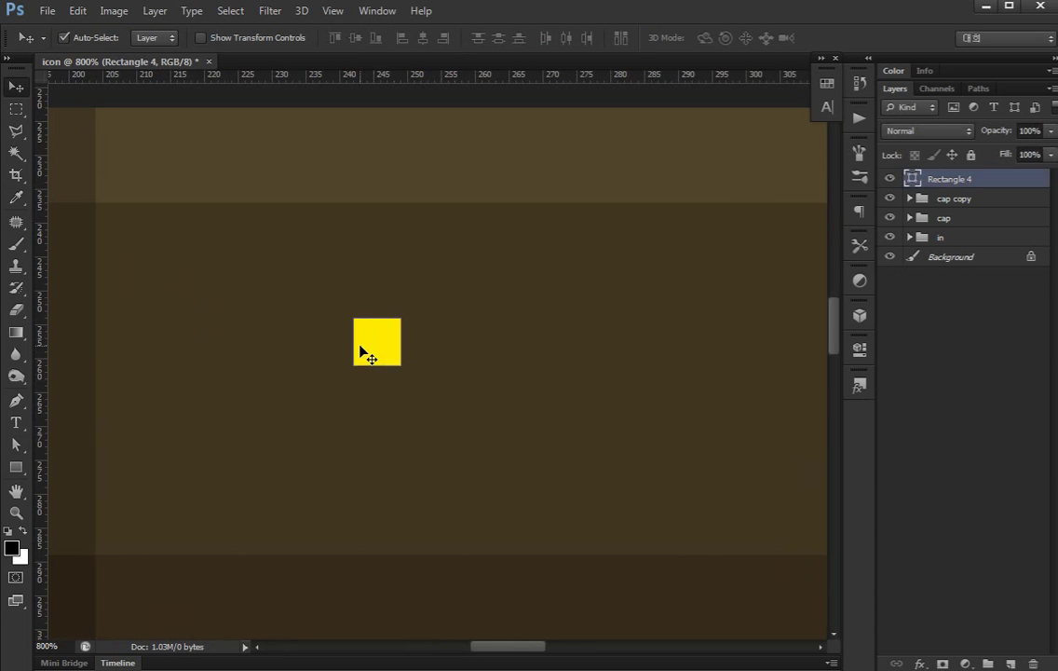
key(ctrl+j)
key(Down)
key(Down)
key(Down)
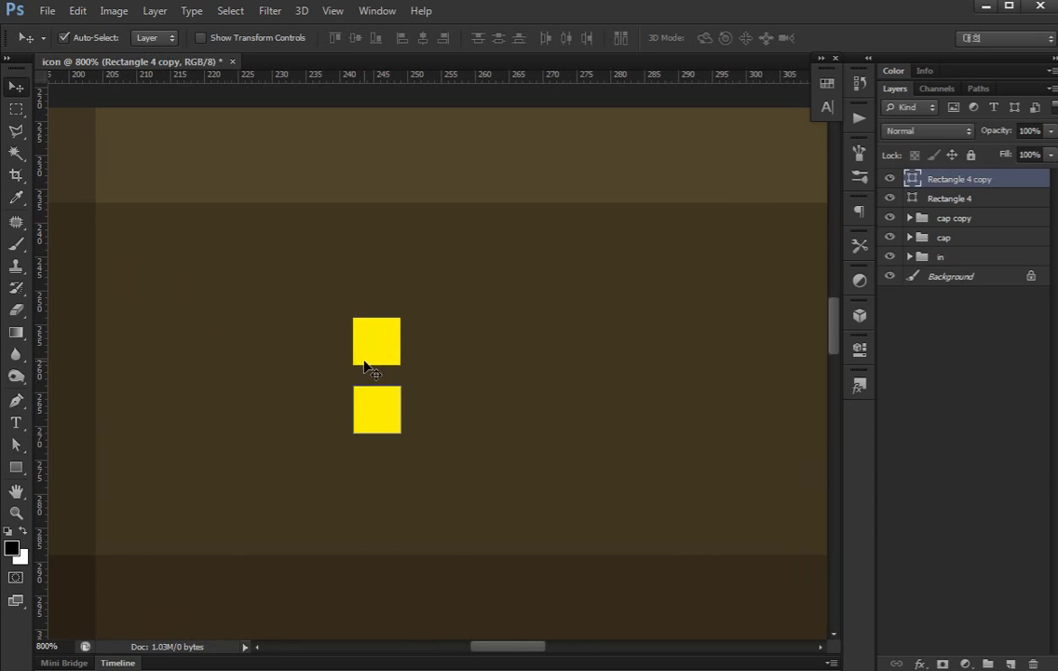
key(Up)
key(Up)
key(Up)
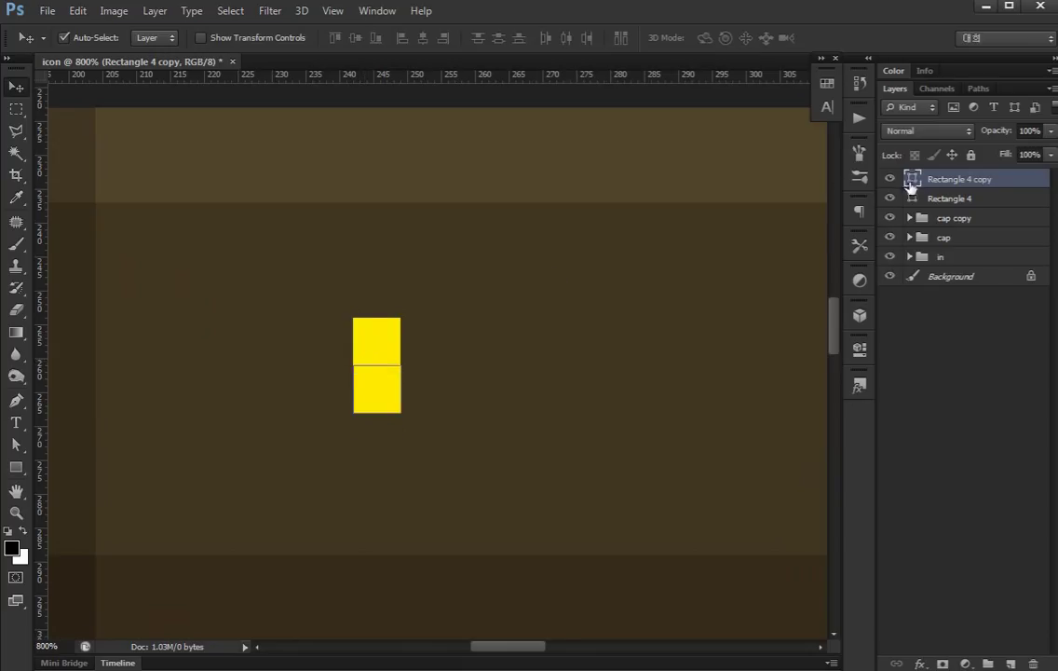
key(i)
double_click(912, 178)
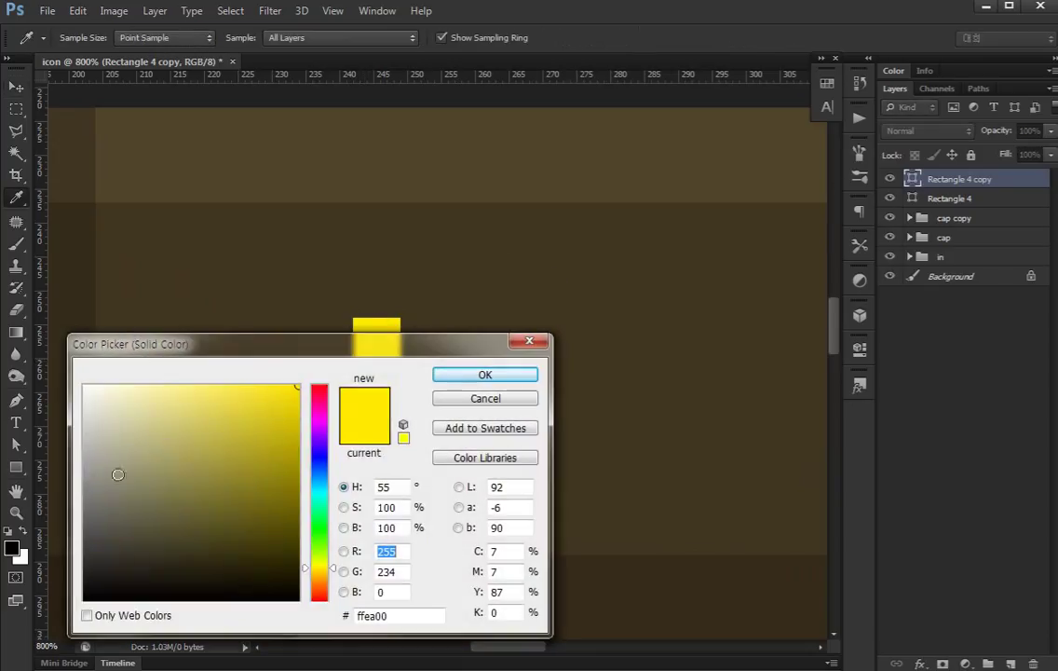
click(297, 413)
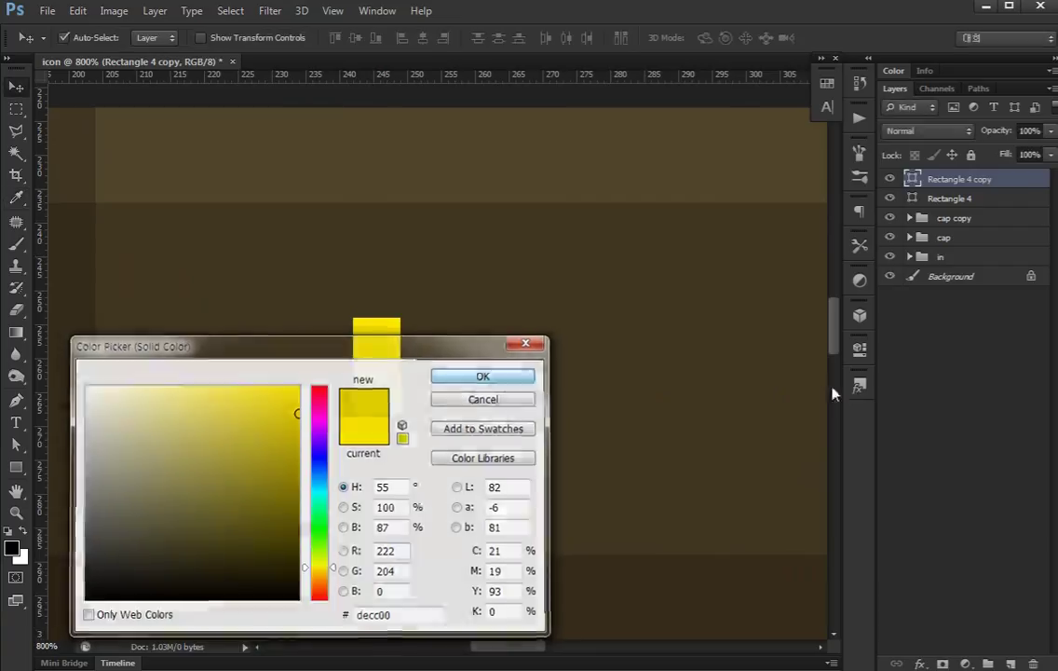
key(Return)
click(912, 413)
Copy the two-square bar to the right, flip it vertically, and group all four squares.
click(960, 198)
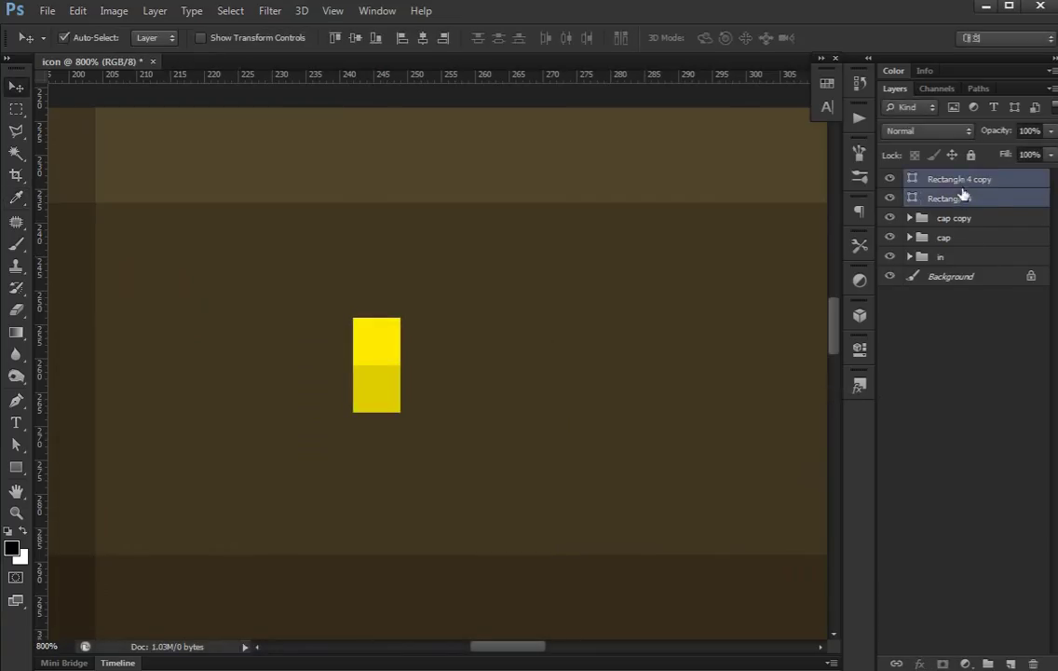
key(ctrl+j)
key(shift+Right)
key(Left)
key(Left)
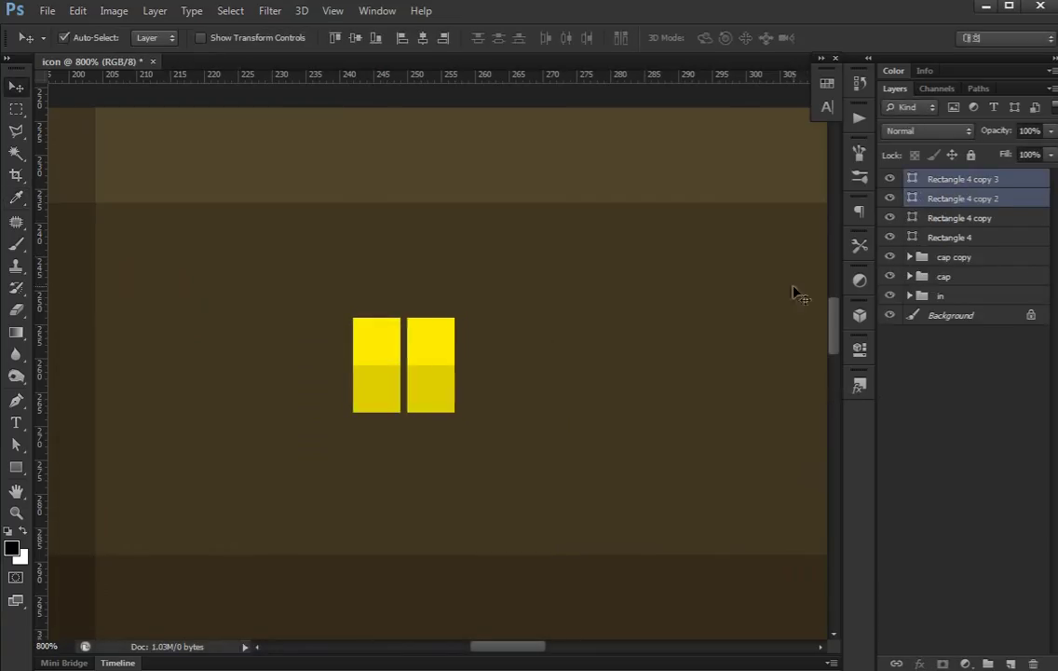
key(Left)
key(ctrl+t)
right_click(445, 361)
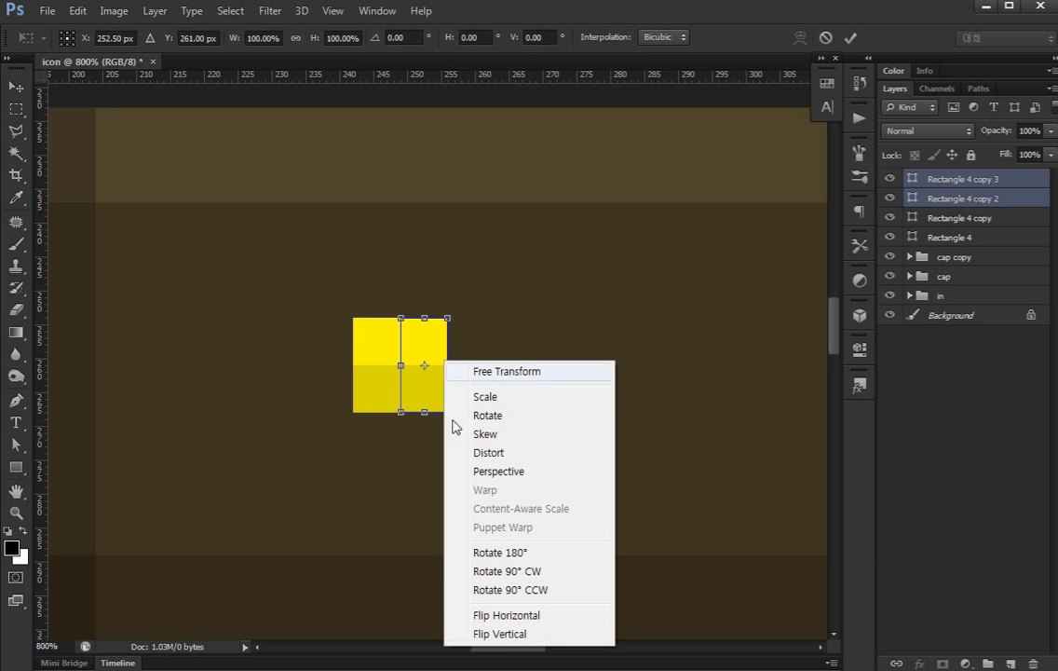
click(499, 635)
key(Return)
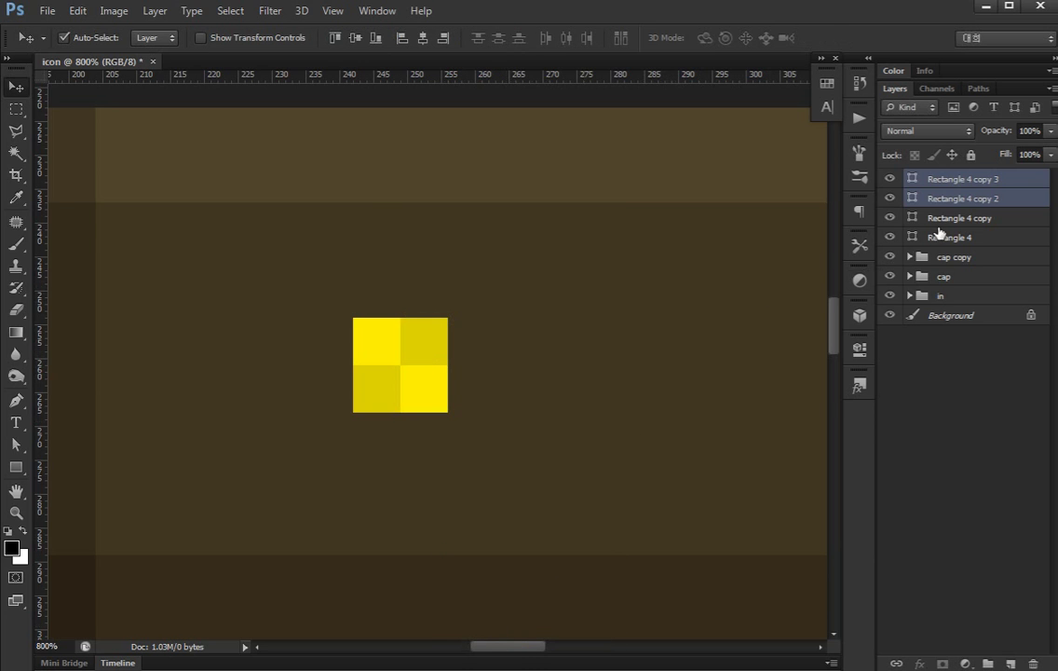
click(962, 235)
shift+click(915, 179)
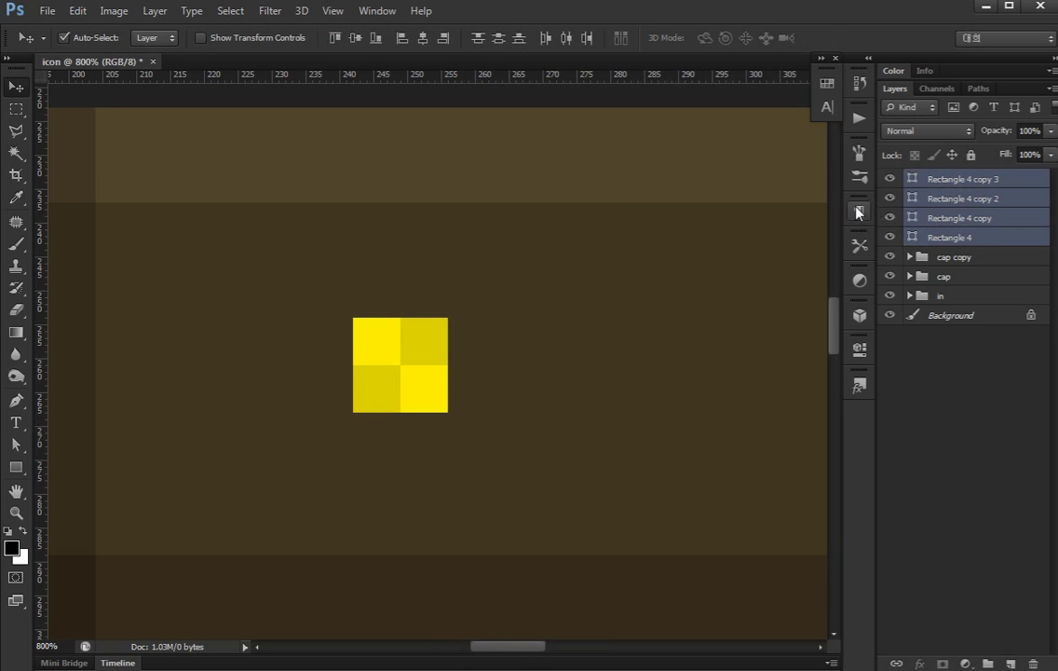
key(ctrl+g)
Name the checker group 'text' and wrap it in a new group.
double_click(952, 179)
text(text)
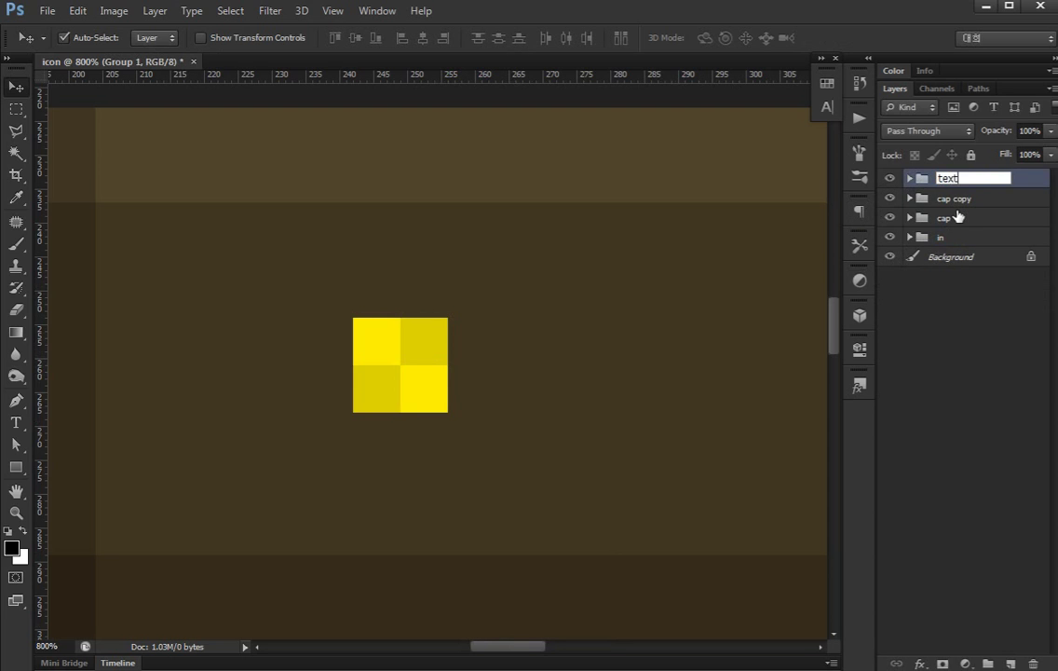
key(Return)
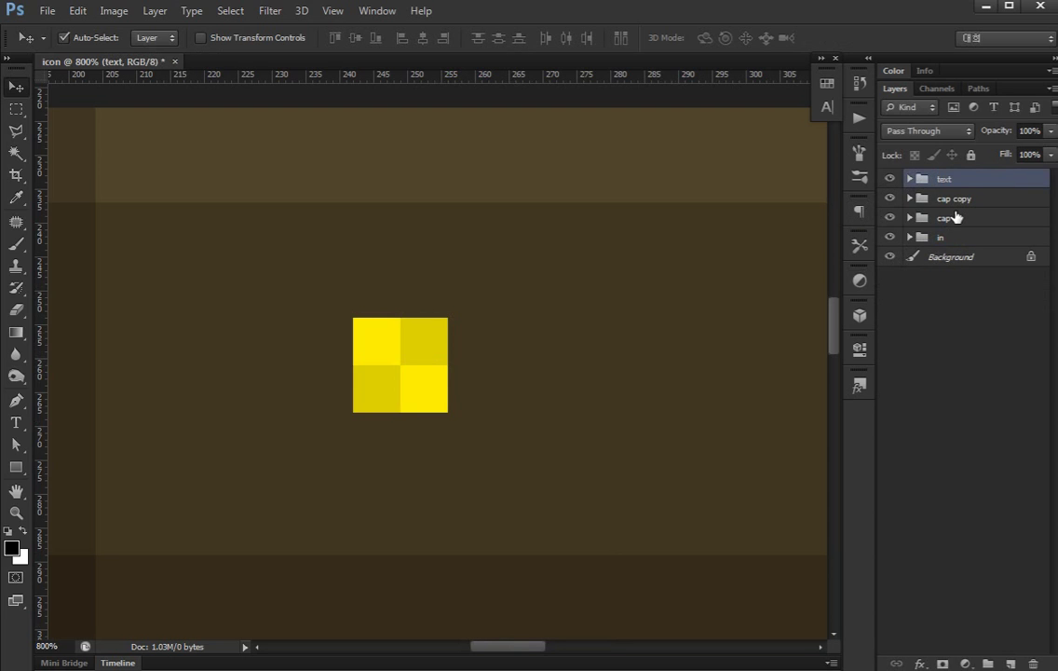
key(ctrl+g)
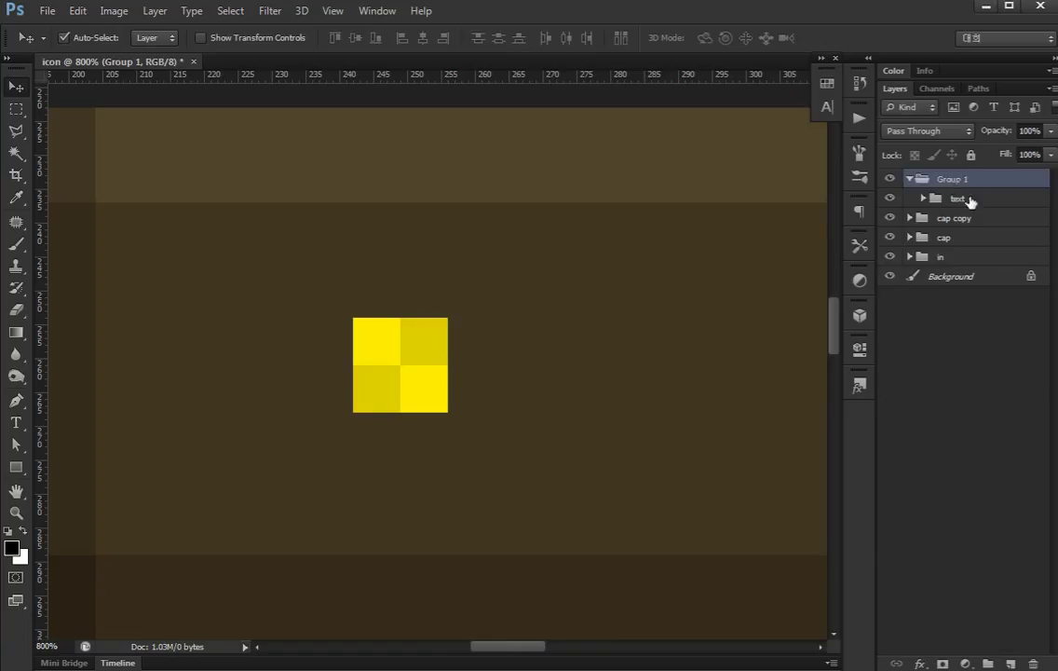
Alt-drag copies of the checker block downward and upward to form an L-shaped glyph.
click(969, 201)
key(ctrl+minus)
key(ctrl+minus)
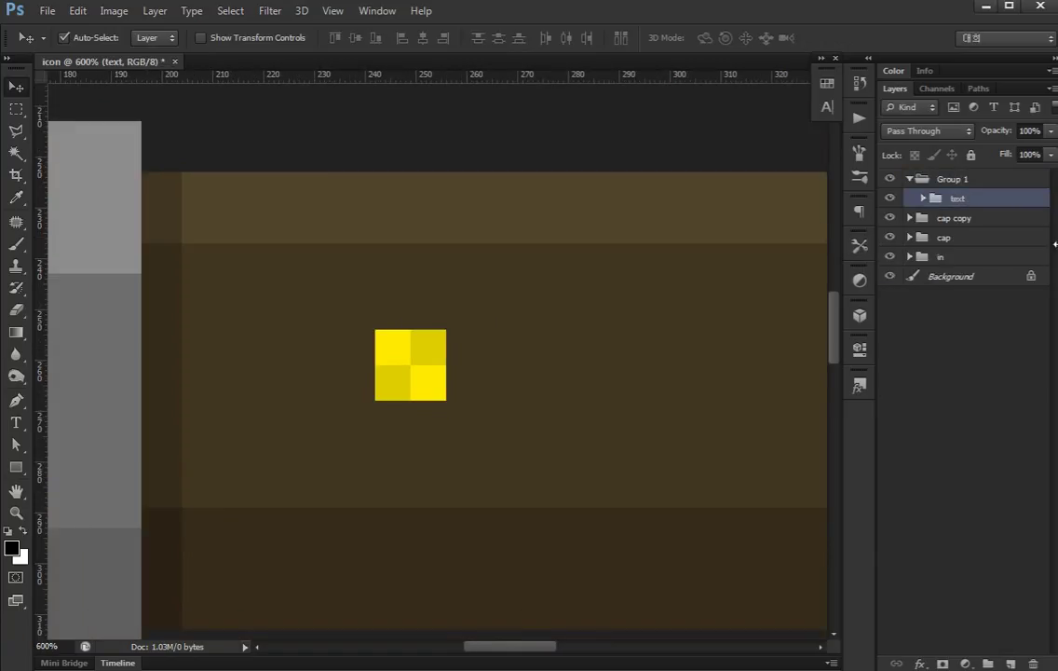
drag(489, 388, 431, 364)
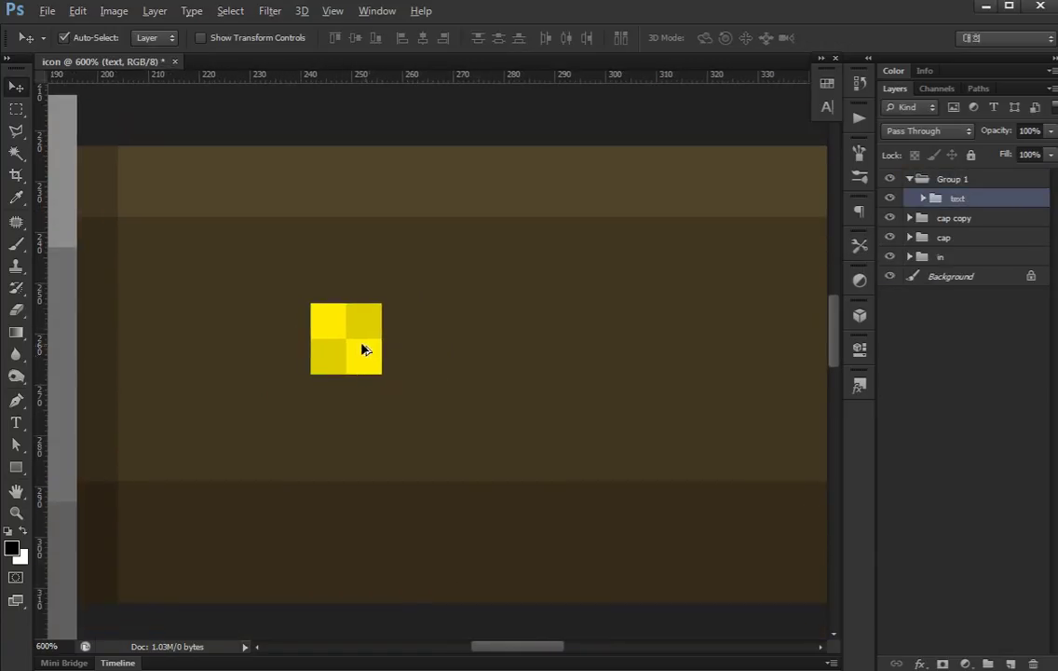
drag(362, 356, 363, 411)
key(ctrl+z)
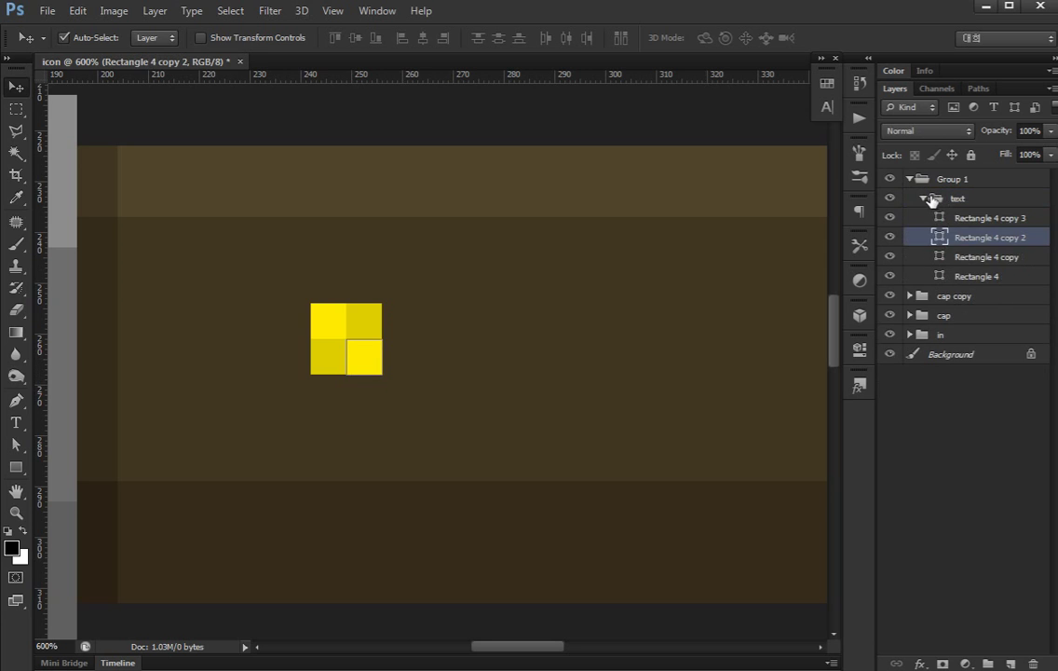
click(947, 202)
mouse_move(332, 349)
mouse_down()
mouse_move(361, 425)
mouse_move(483, 416)
mouse_move(497, 349)
mouse_up()
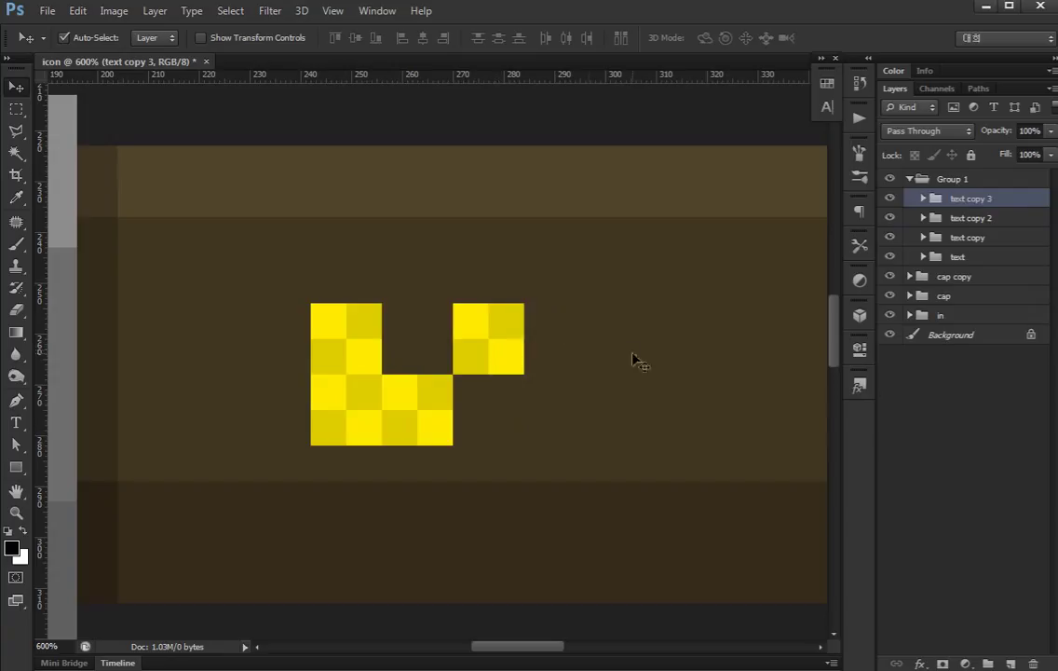
drag(633, 359, 533, 338)
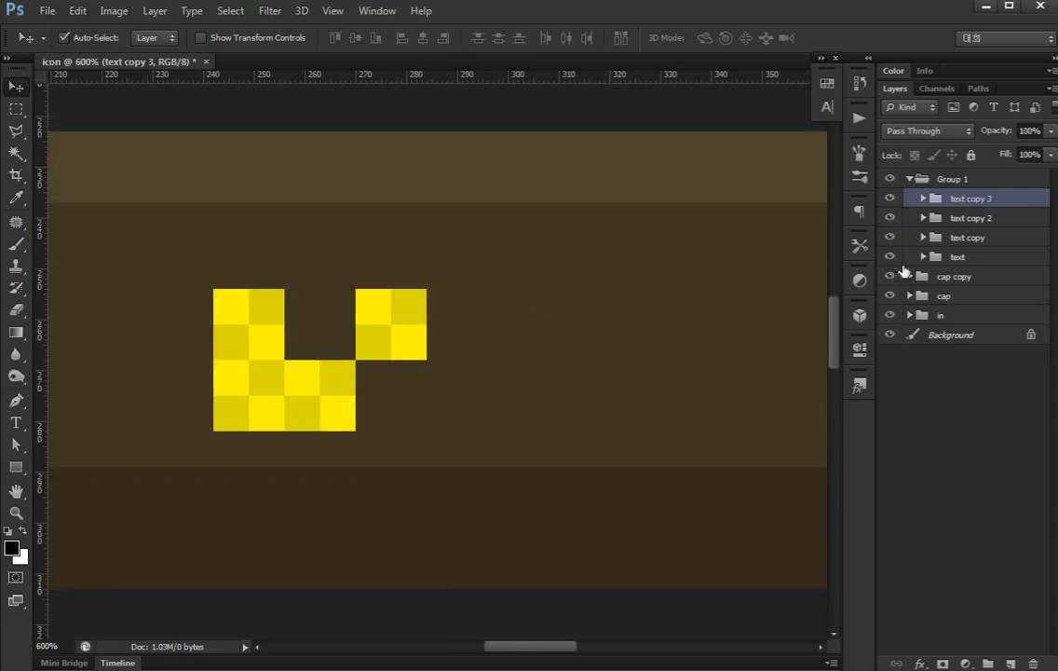
click(909, 258)
drag(274, 314, 281, 244)
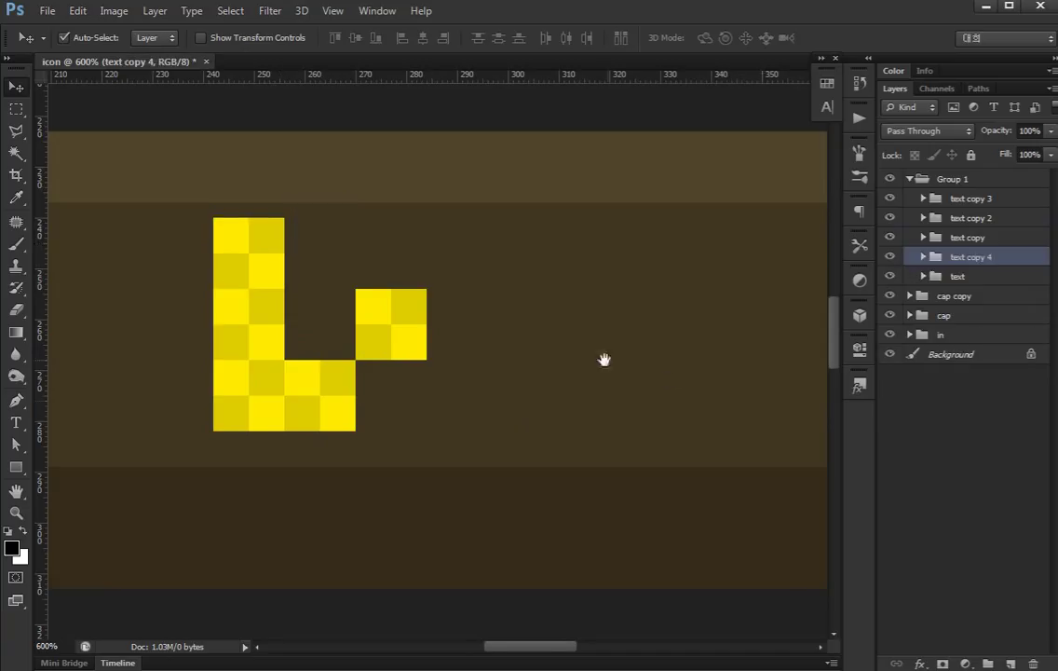
Move the whole L glyph down slightly and copy it to the right.
drag(604, 360, 537, 352)
click(946, 199)
shift+click(958, 276)
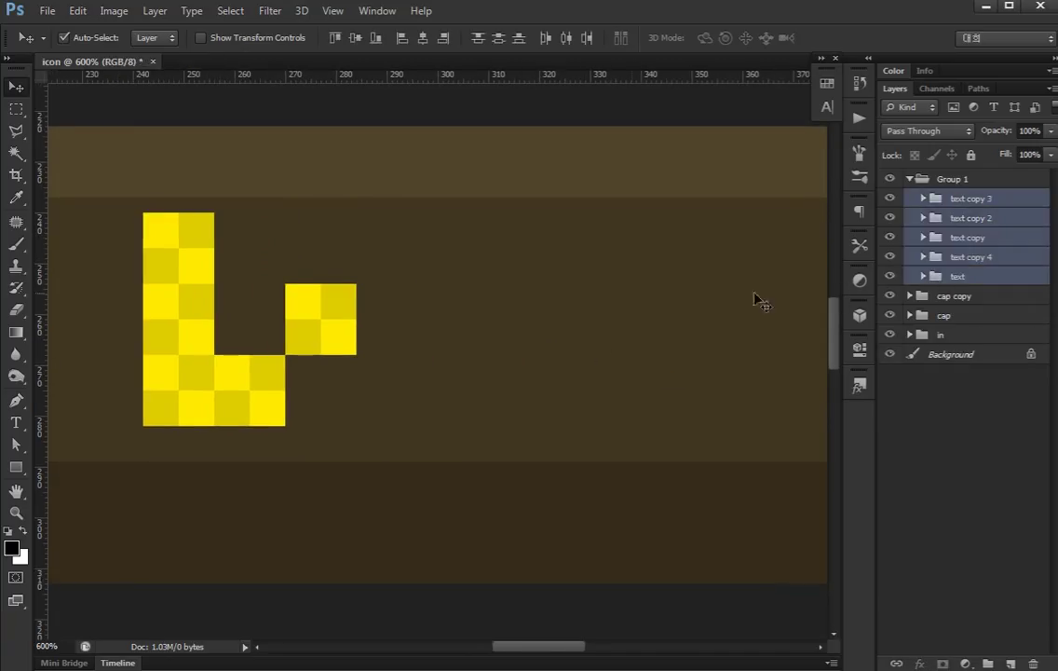
scroll(757, 298, left, 5)
drag(410, 327, 410, 338)
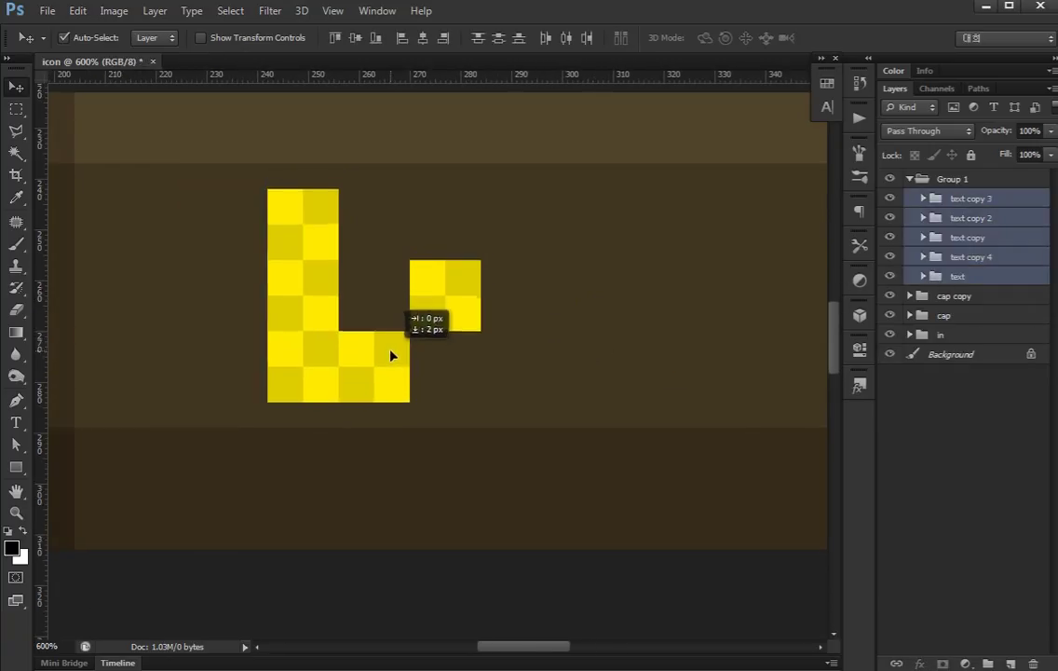
scroll(559, 328, right, 3)
scroll(391, 347, right, 2)
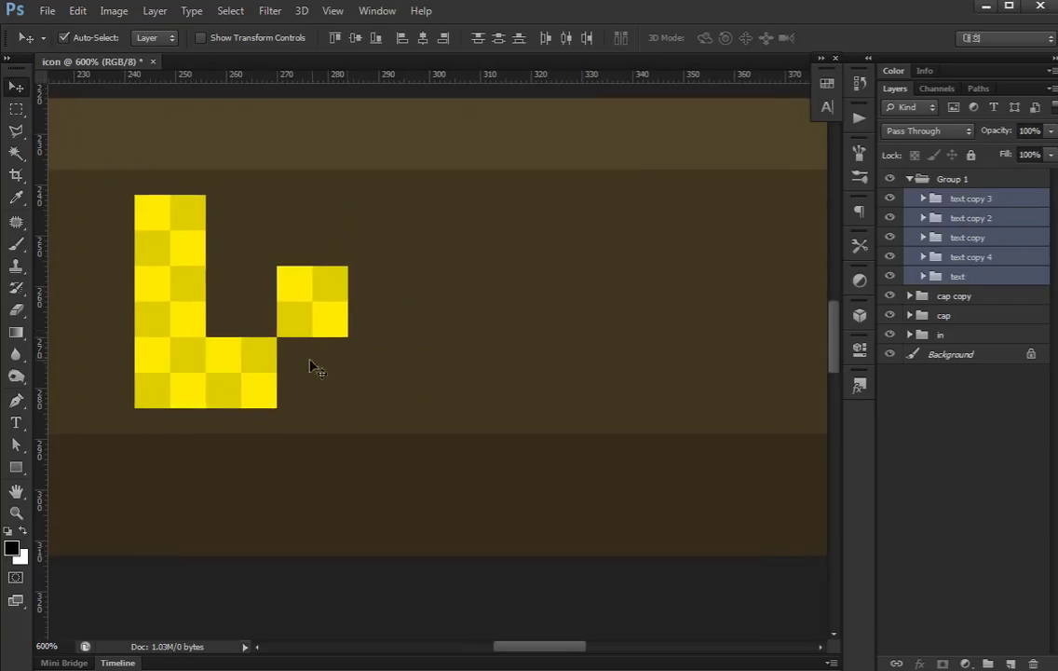
drag(229, 366, 492, 366)
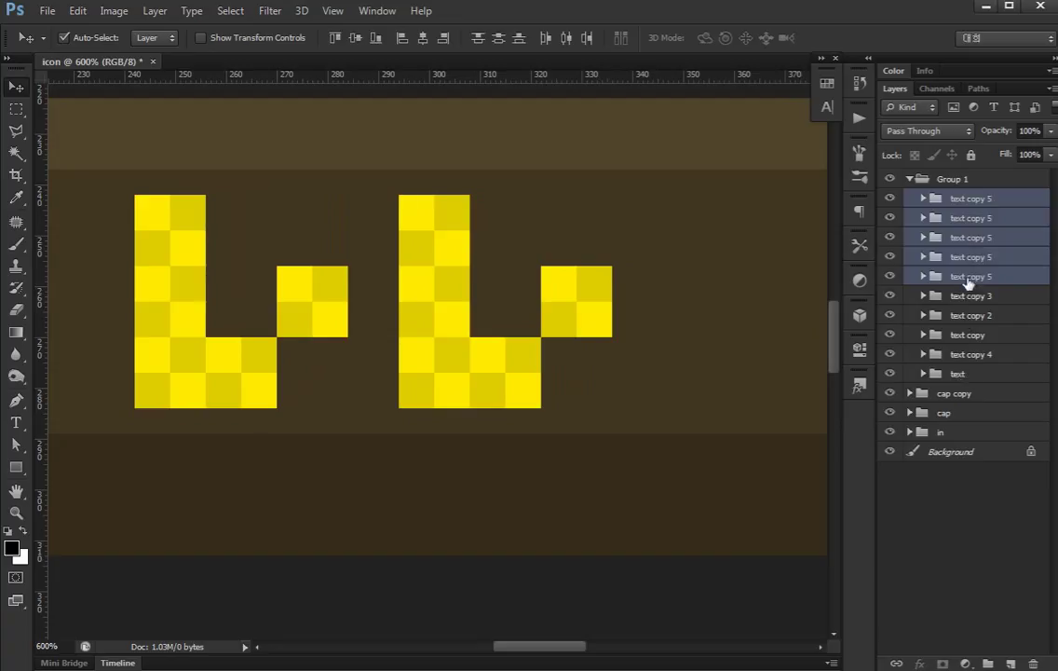
Shift the copied glyph's middle block right and up into the top row.
click(969, 279)
drag(456, 261, 498, 249)
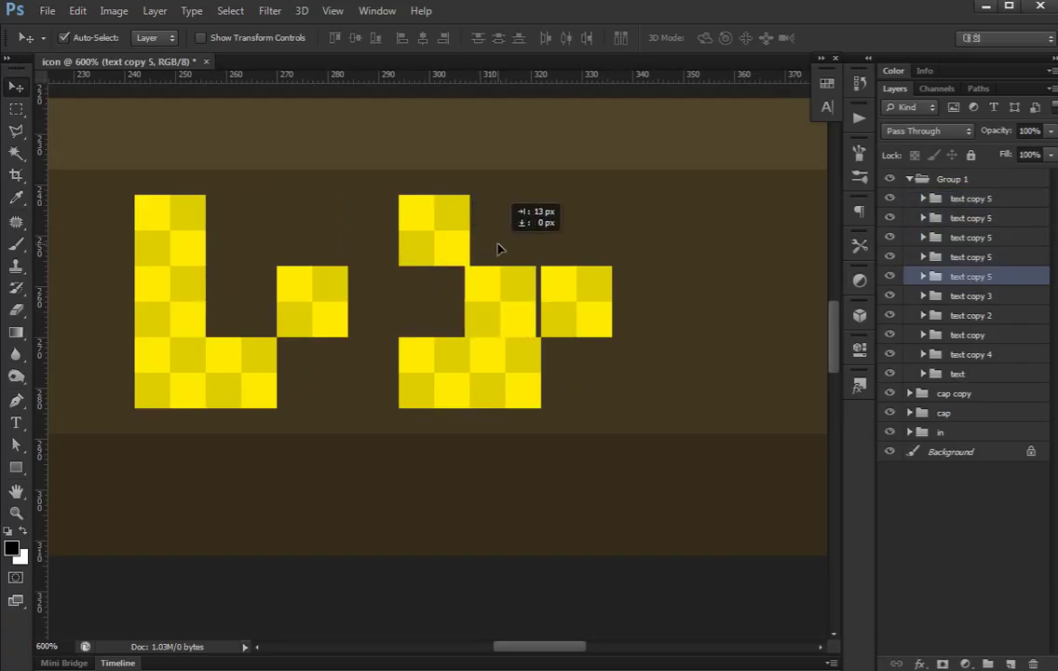
drag(514, 332, 515, 260)
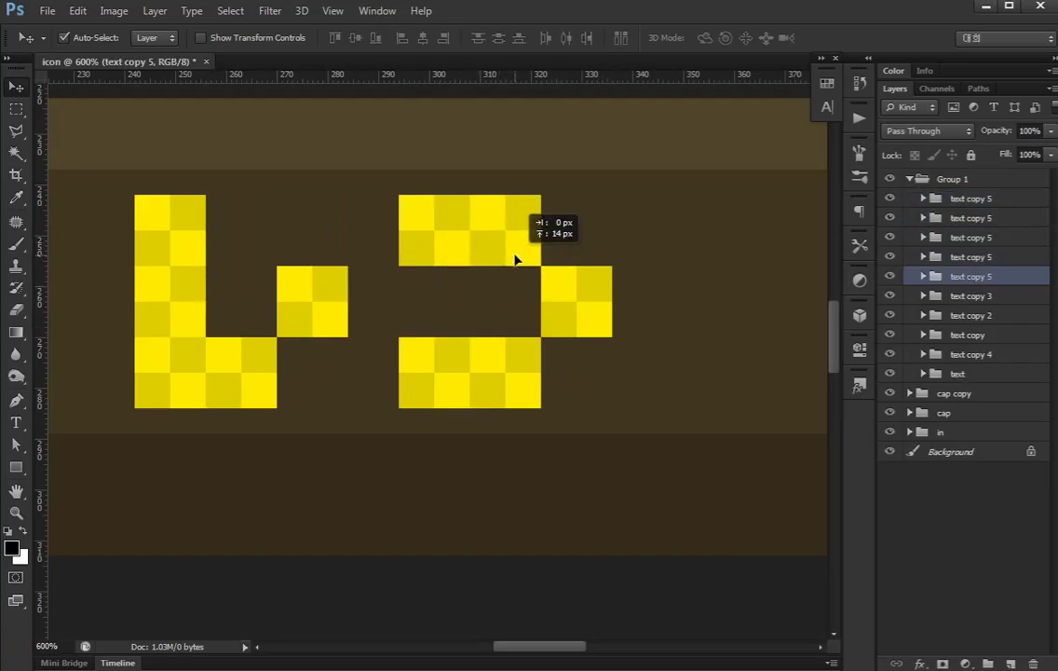
scroll(426, 298, right, 2)
scroll(666, 290, right, 3)
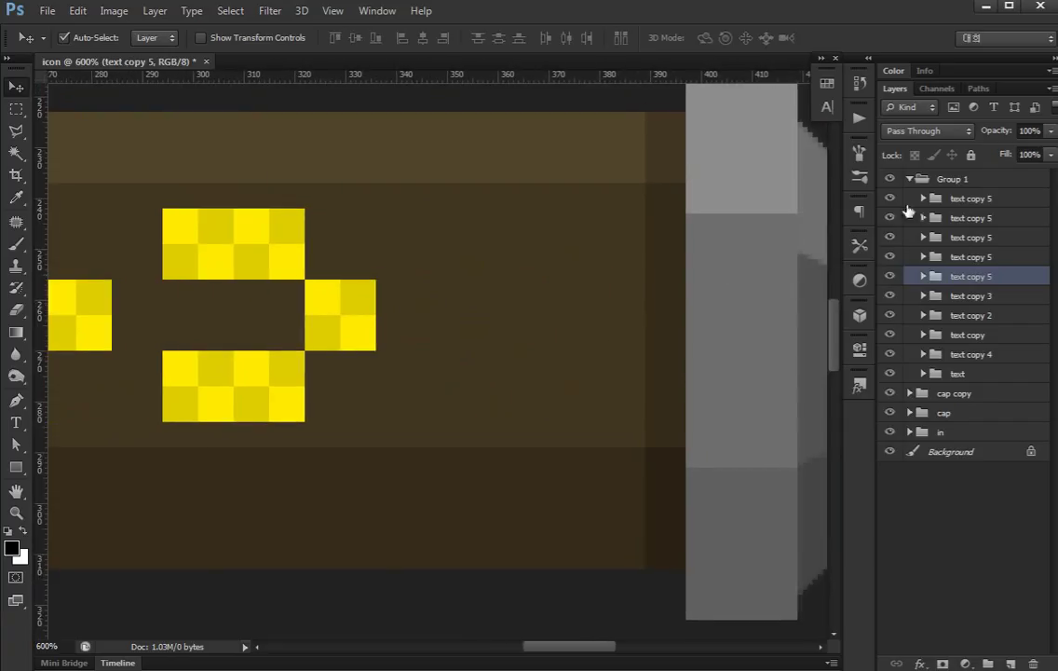
Copy the second glyph further right, lower its right block, and delete the extra block.
shift+click(990, 205)
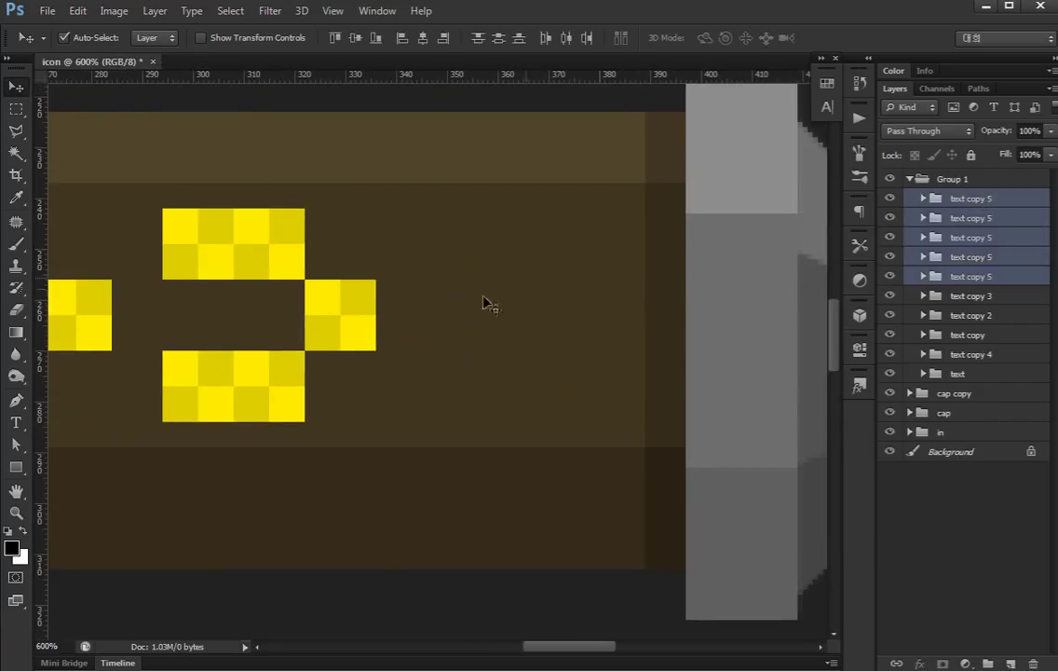
drag(312, 326, 595, 328)
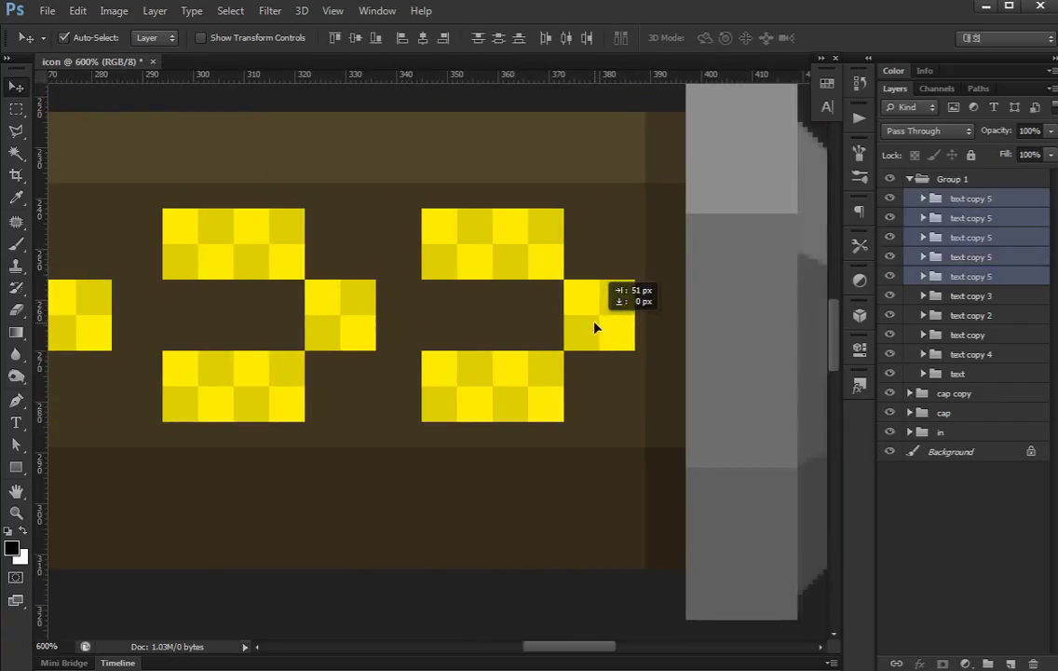
drag(595, 326, 599, 326)
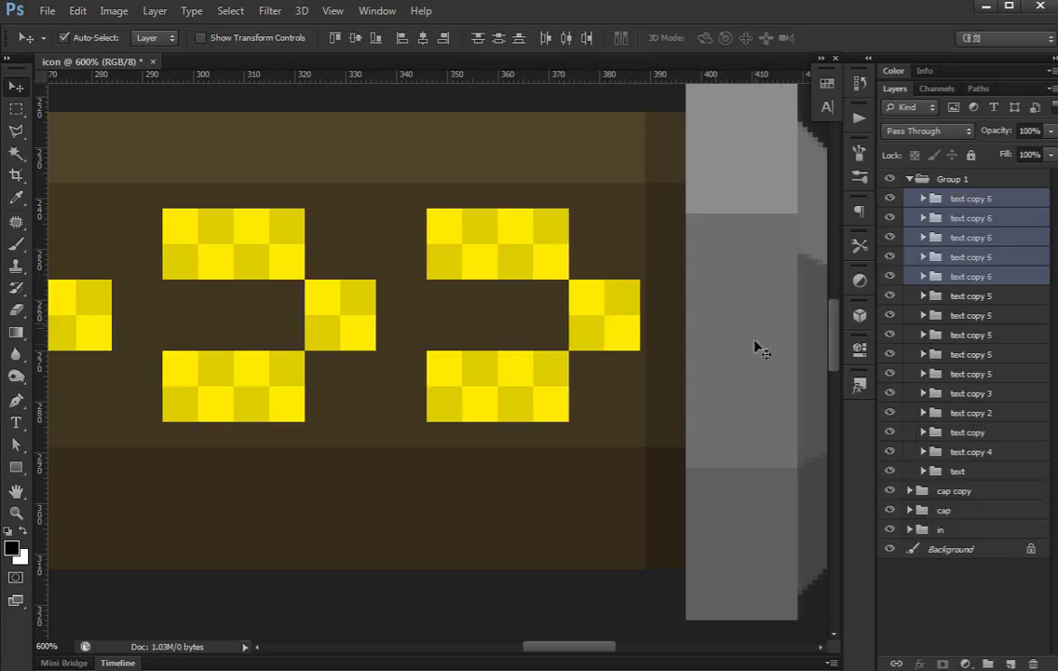
click(991, 199)
drag(556, 241, 556, 308)
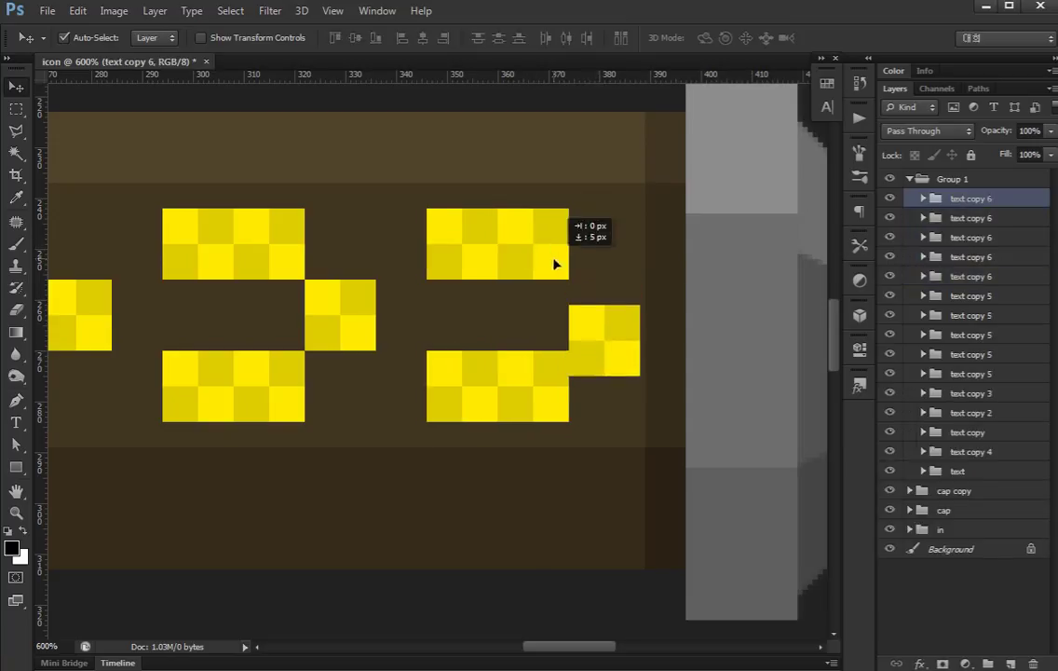
key(Delete)
Move the remaining bottom-right block into place to form the third glyph's hook.
click(968, 199)
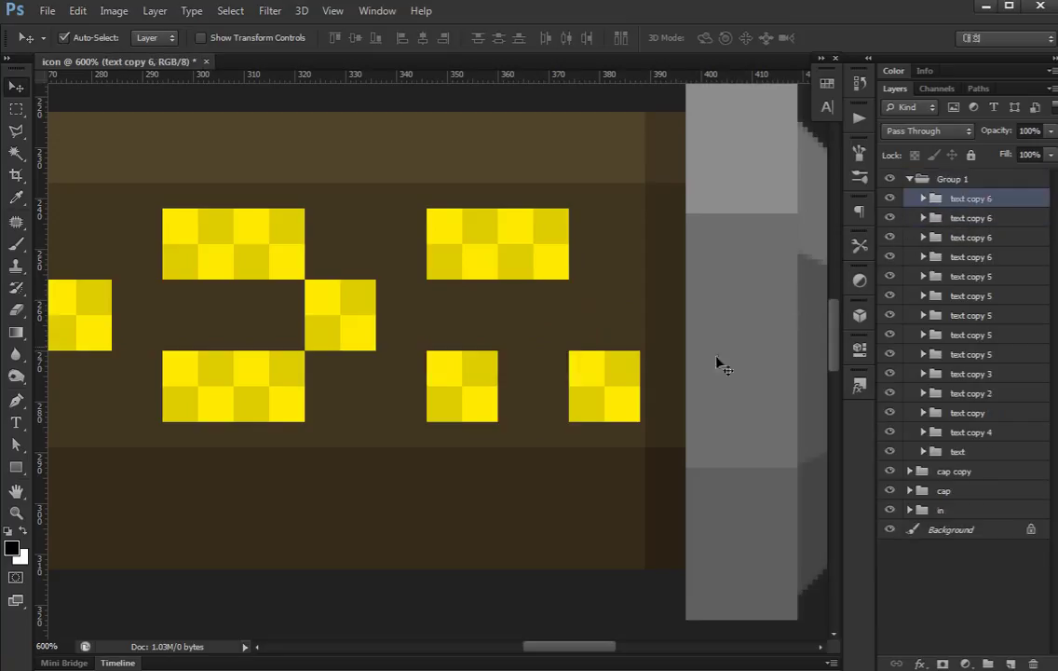
mouse_move(613, 382)
mouse_down()
mouse_move(550, 382)
mouse_move(559, 345)
mouse_up()
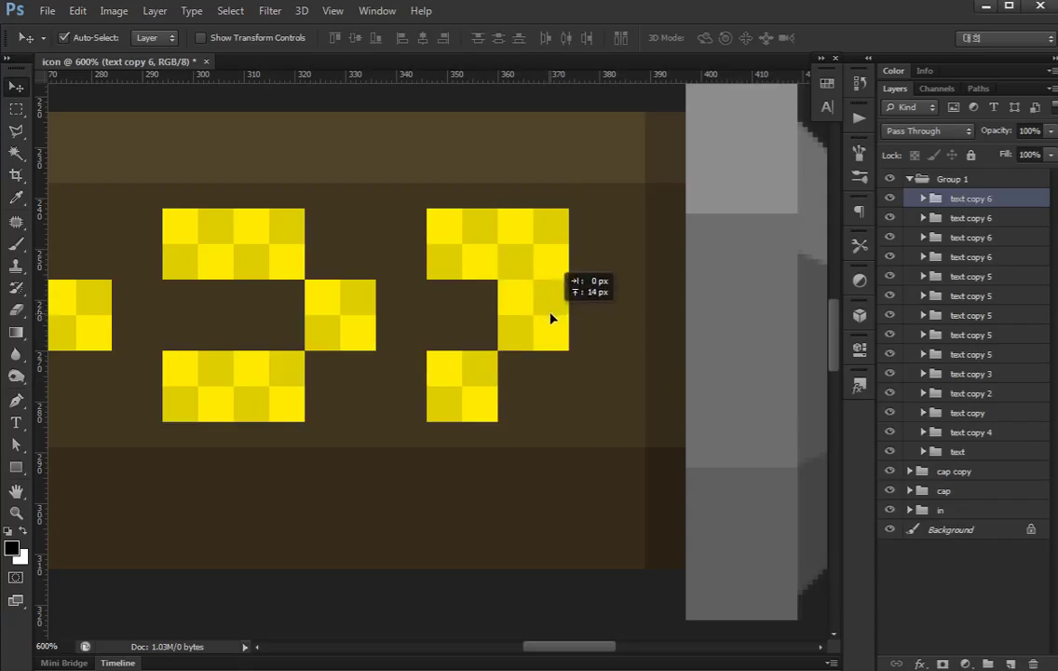
scroll(645, 366, left, 5)
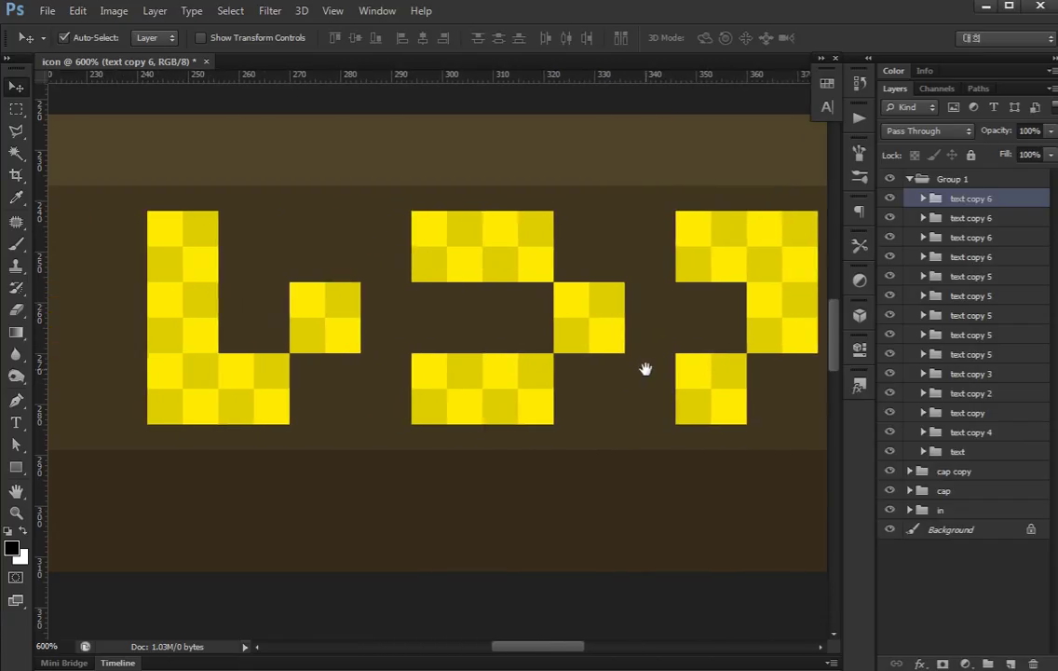
scroll(649, 373, down, 2)
scroll(650, 373, down, 1)
Collapse the glyph group and rename it 'text'.
scroll(650, 373, up, 1)
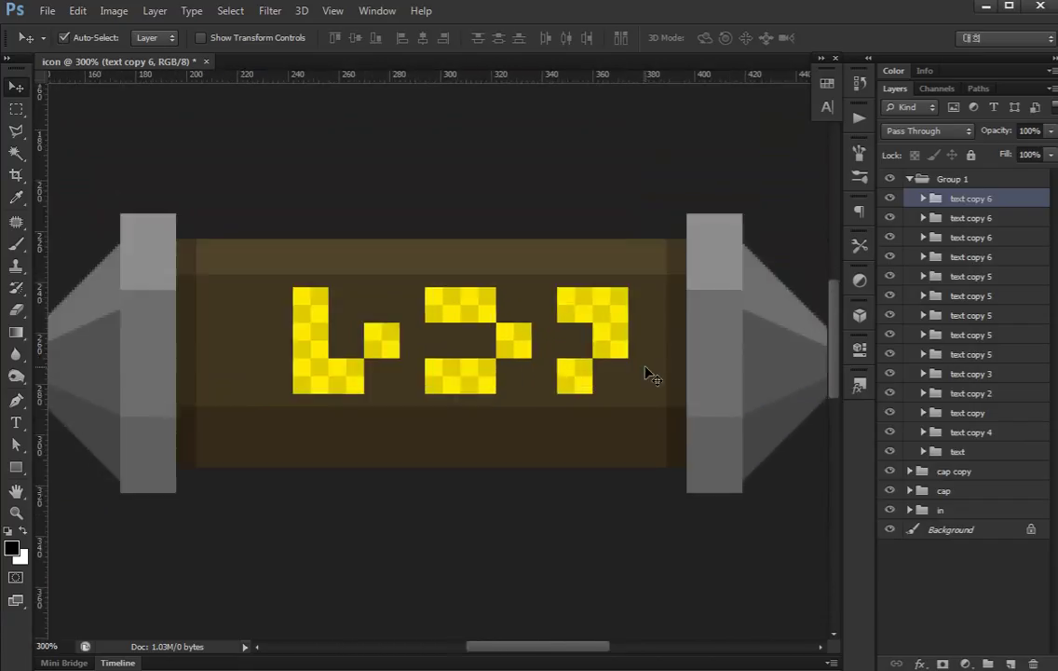
scroll(649, 373, up, 1)
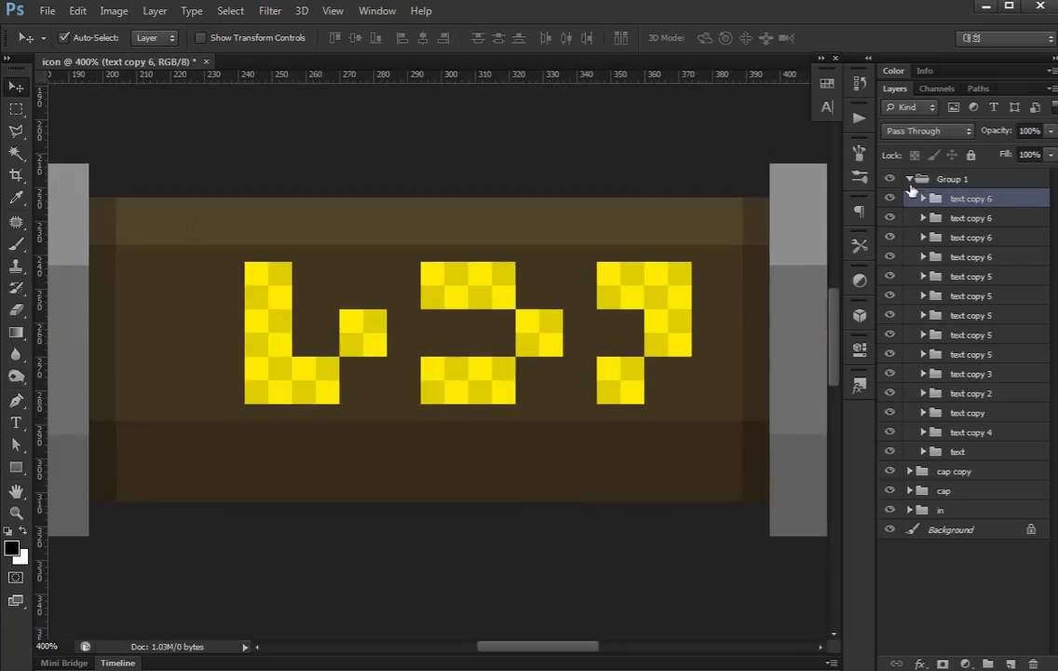
click(909, 178)
double_click(949, 178)
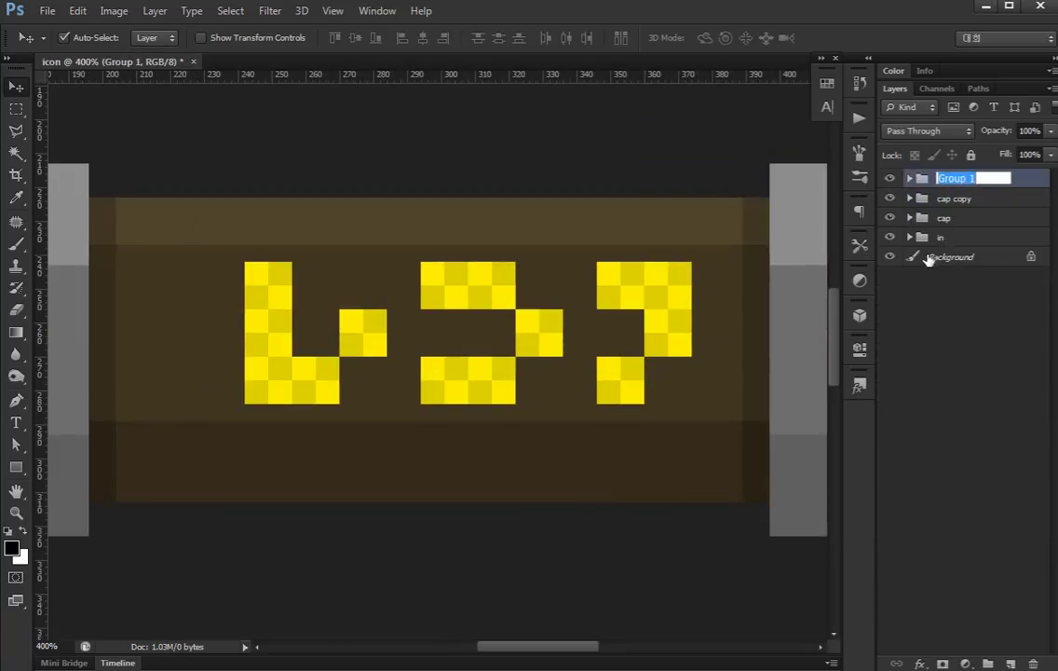
text(text)
key(Return)
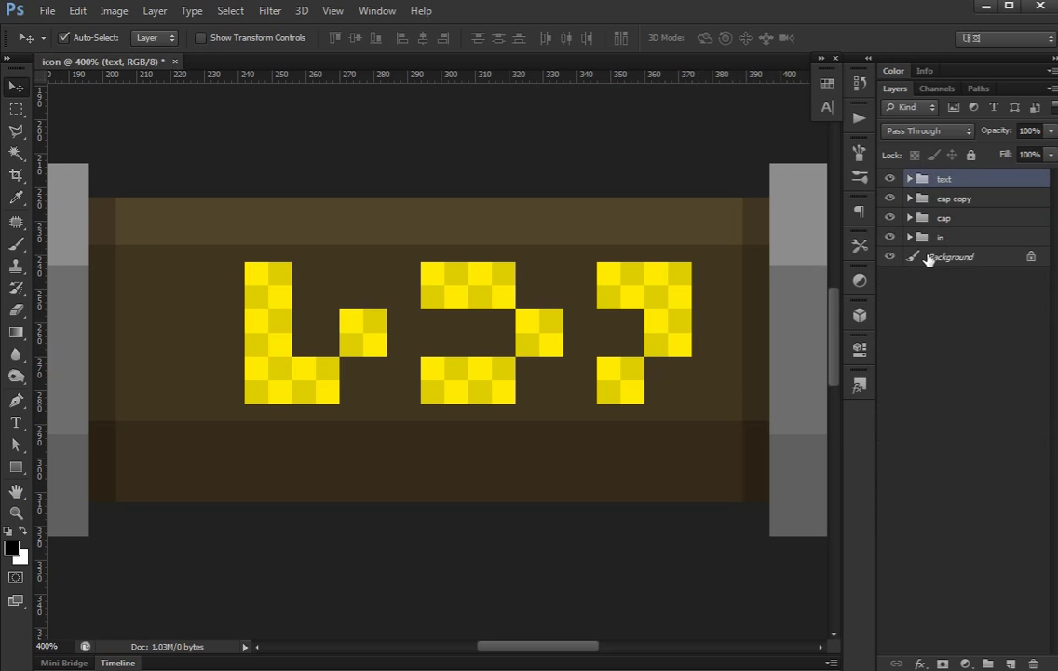
Nudge the glyph group left and centre it horizontally on the icon.
key(shift+Left)
key(shift+Left)
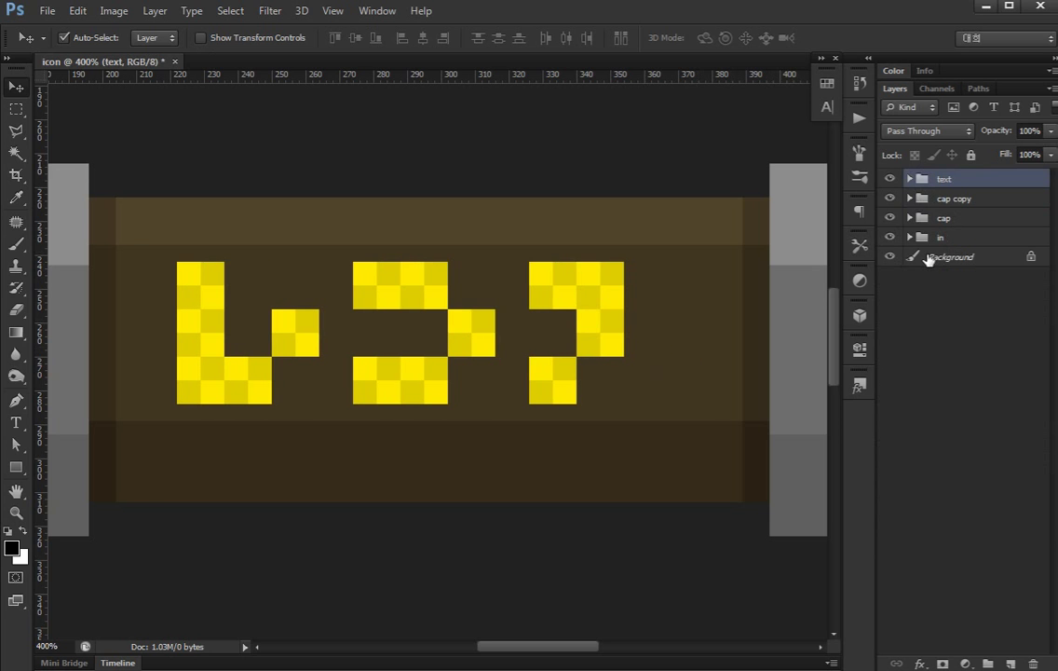
click(431, 43)
click(938, 373)
key(ctrl+minus)
key(ctrl+minus)
key(ctrl+minus)
key(ctrl+minus)
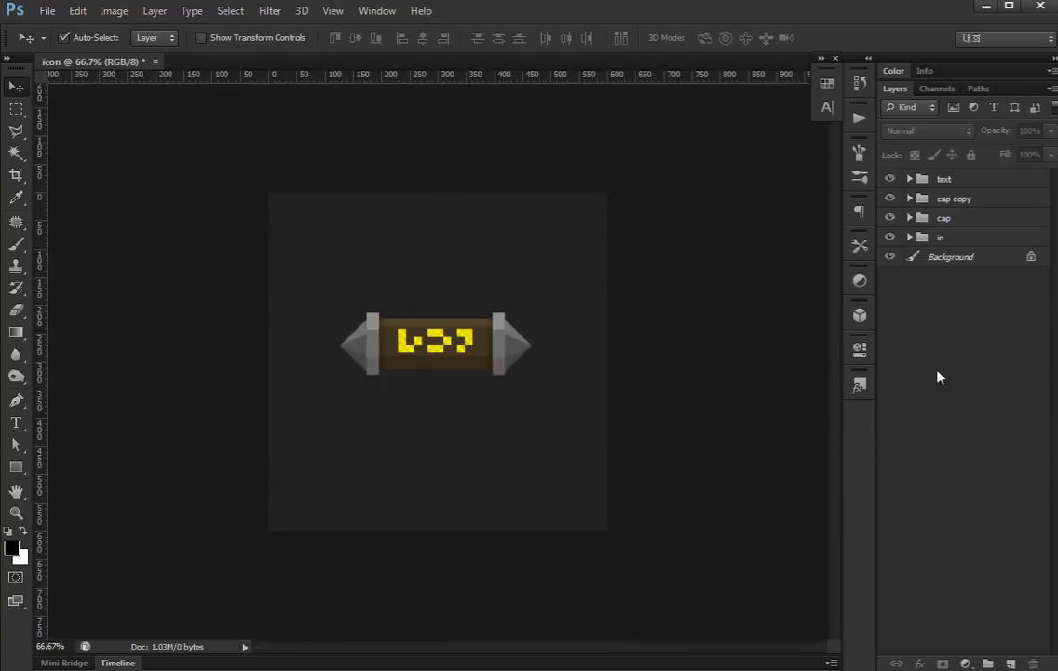
key(ctrl+plus)
key(ctrl+plus)
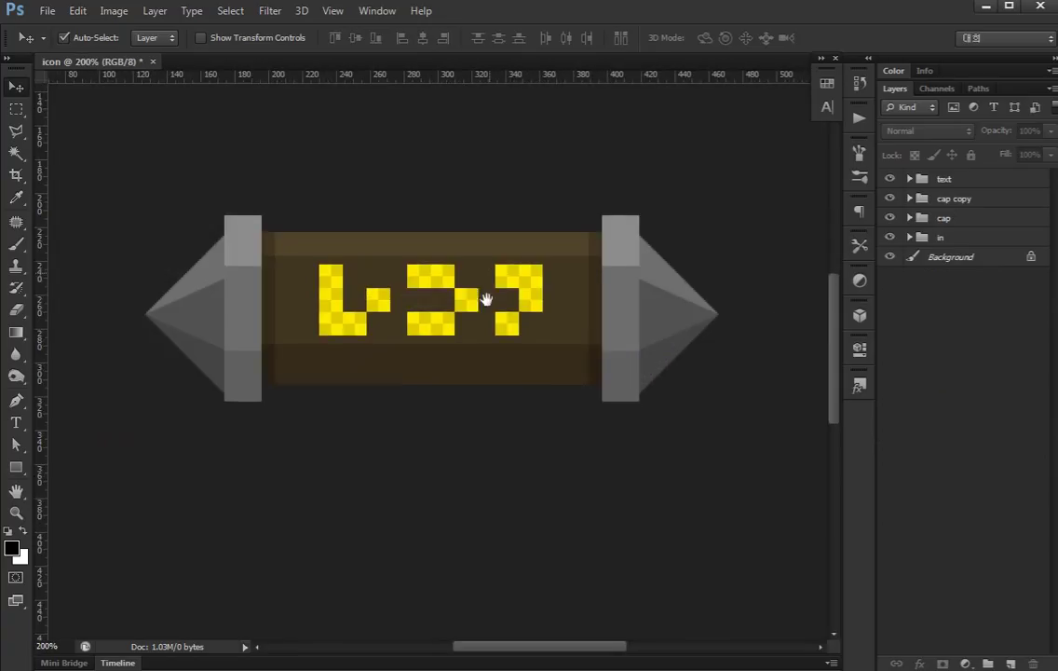
drag(486, 299, 481, 335)
Fill the right cap's top block with bright yellow.
click(612, 279)
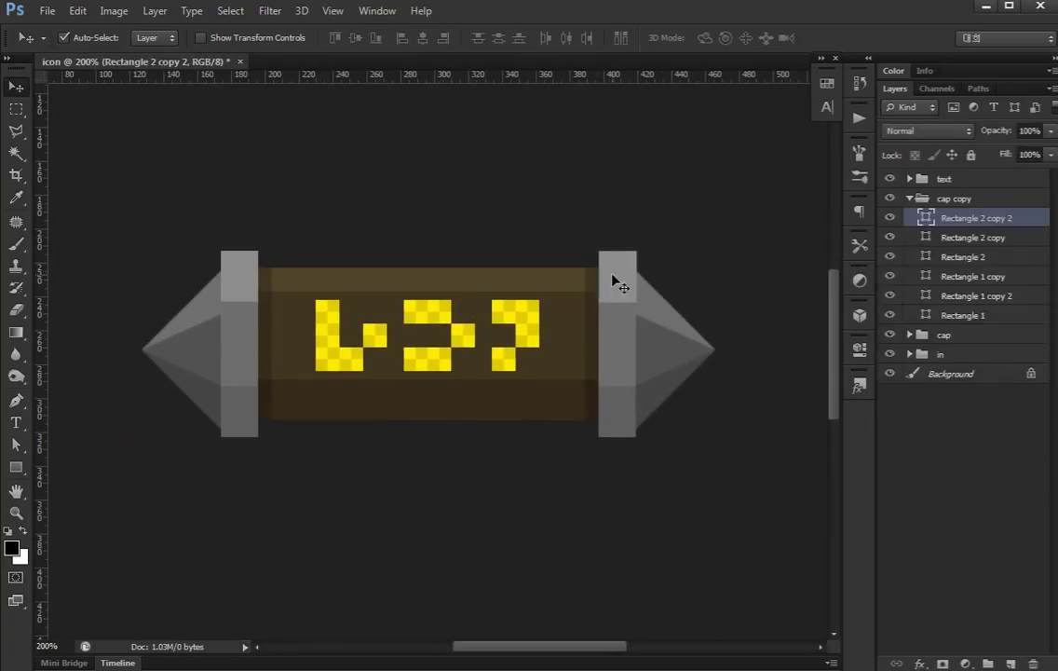
double_click(926, 218)
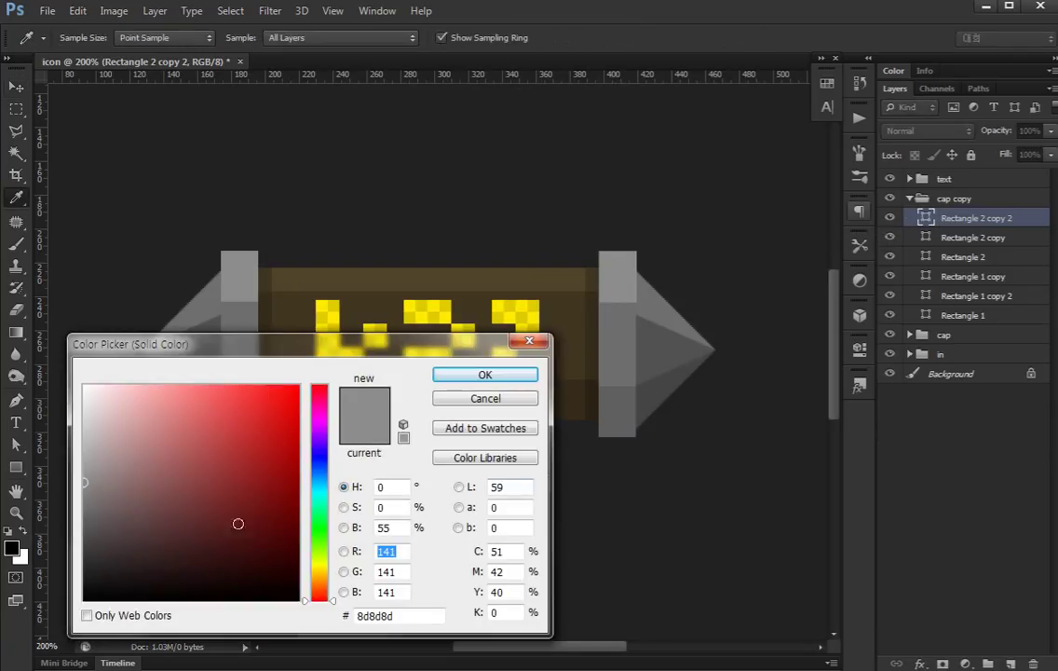
drag(317, 571, 318, 565)
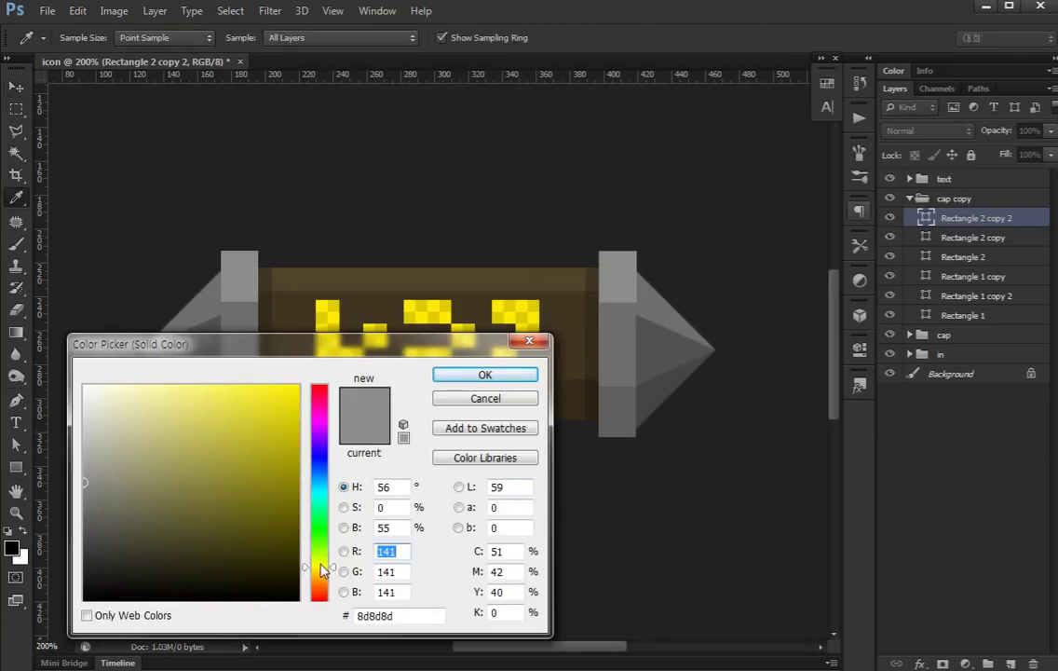
mouse_move(248, 435)
mouse_down()
mouse_move(260, 401)
mouse_move(245, 388)
mouse_up()
click(484, 374)
key(v)
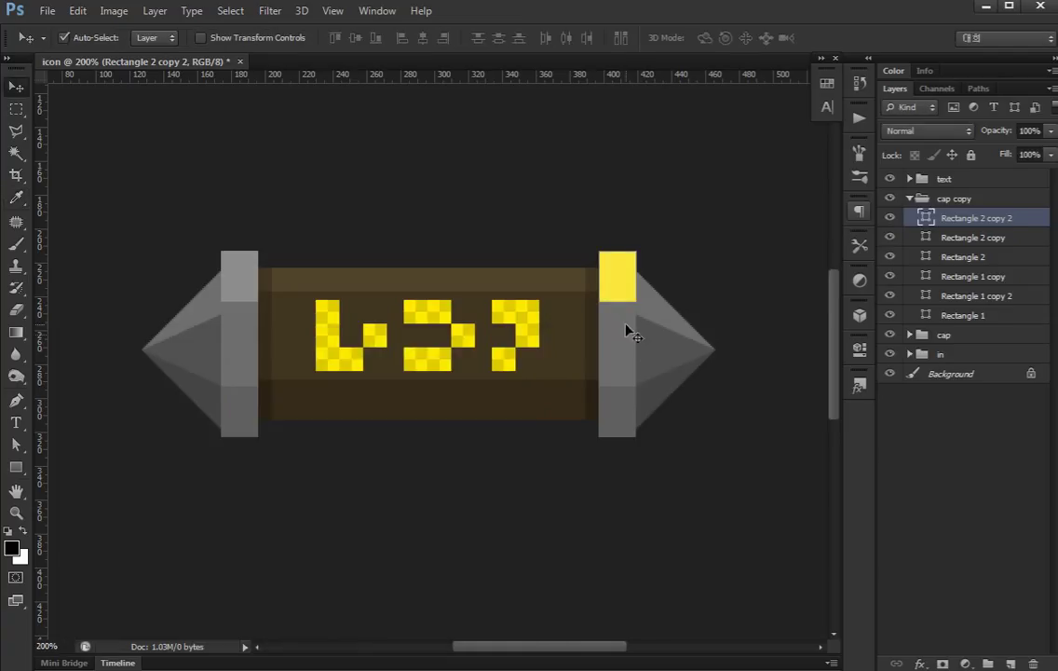
Colour the cap's middle and bottom blocks in progressively darker yellows.
click(957, 260)
double_click(927, 257)
click(617, 275)
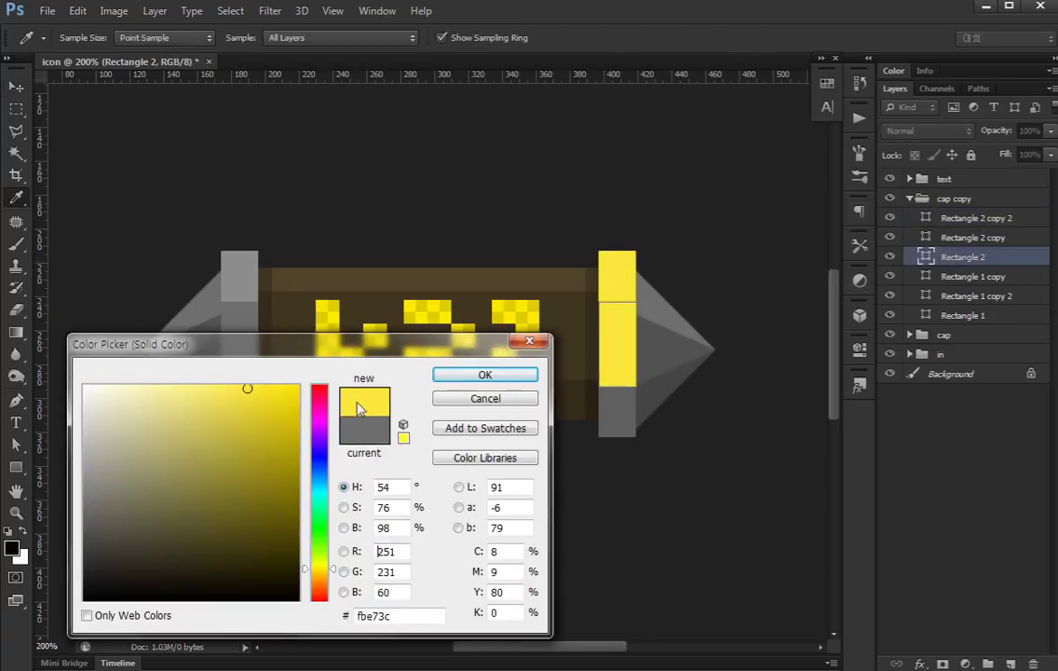
drag(246, 393, 262, 401)
key(Return)
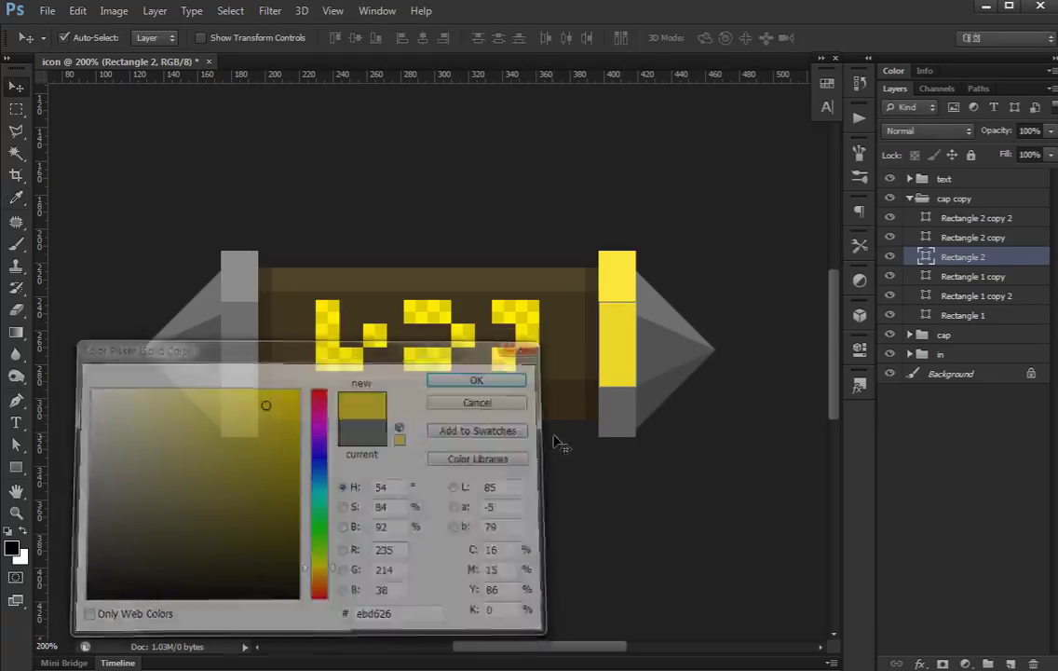
click(597, 422)
double_click(926, 238)
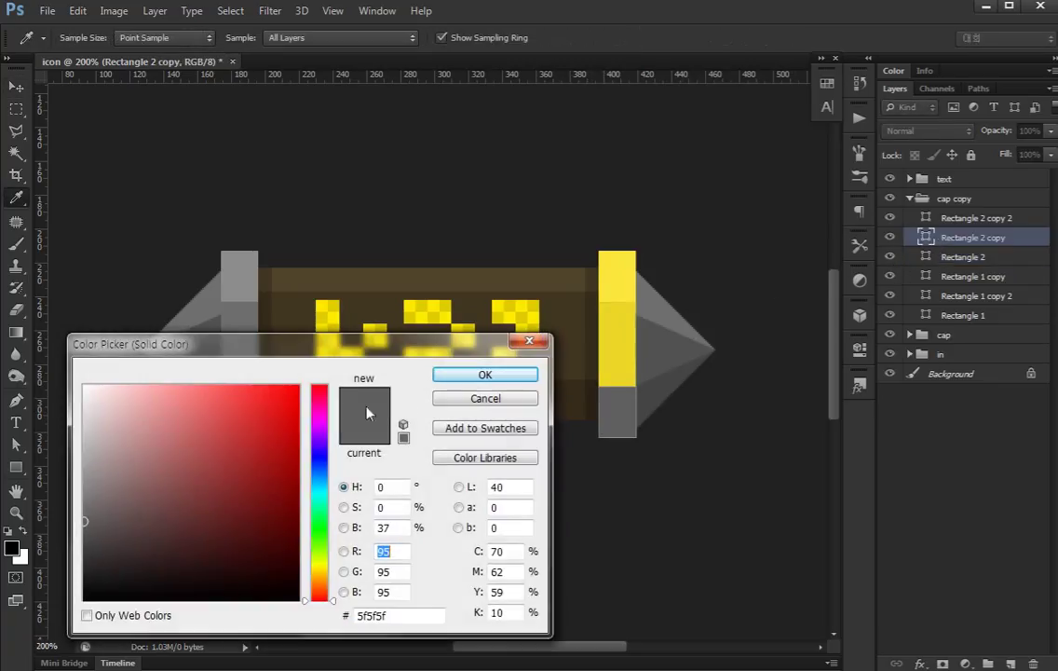
click(627, 343)
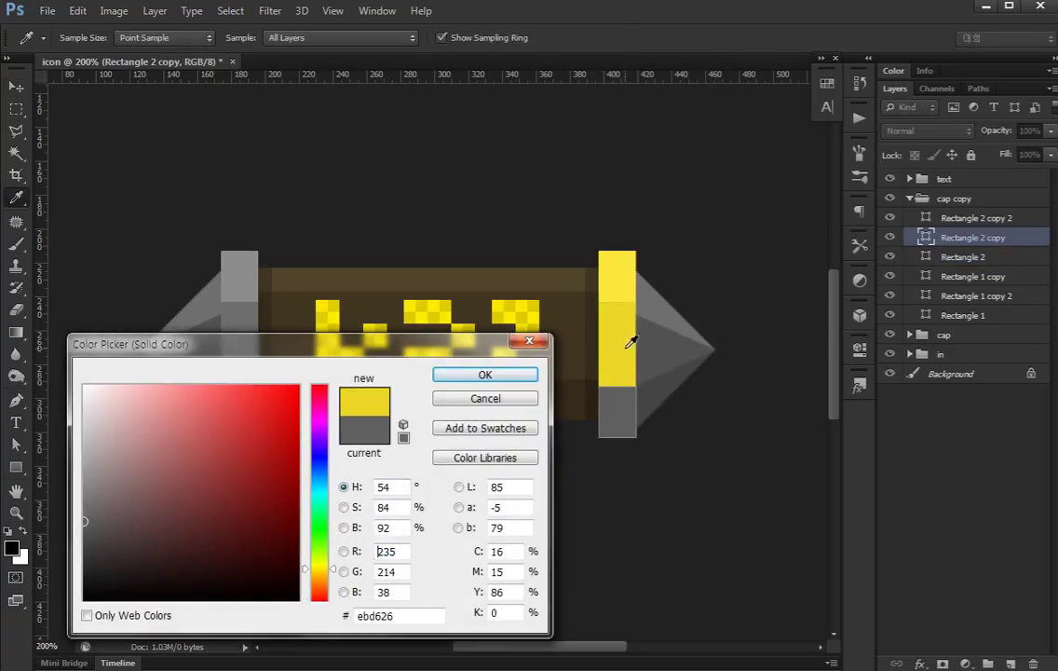
click(272, 415)
key(Return)
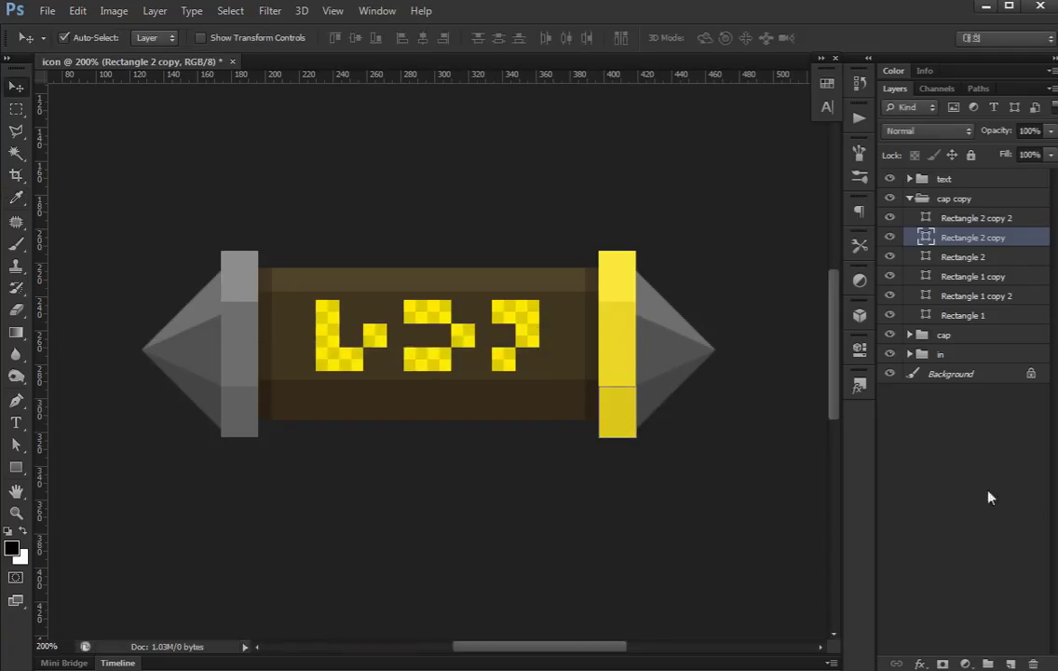
Fill the upper face of the cap's point with a brighter, slightly orange yellow.
click(877, 434)
click(676, 318)
double_click(927, 300)
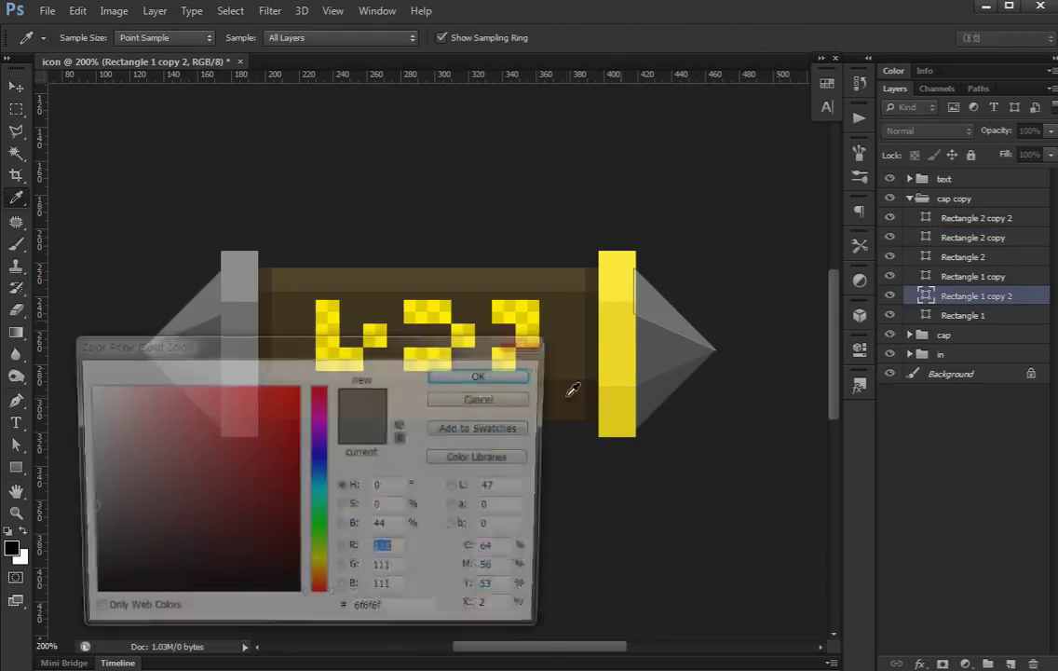
click(611, 342)
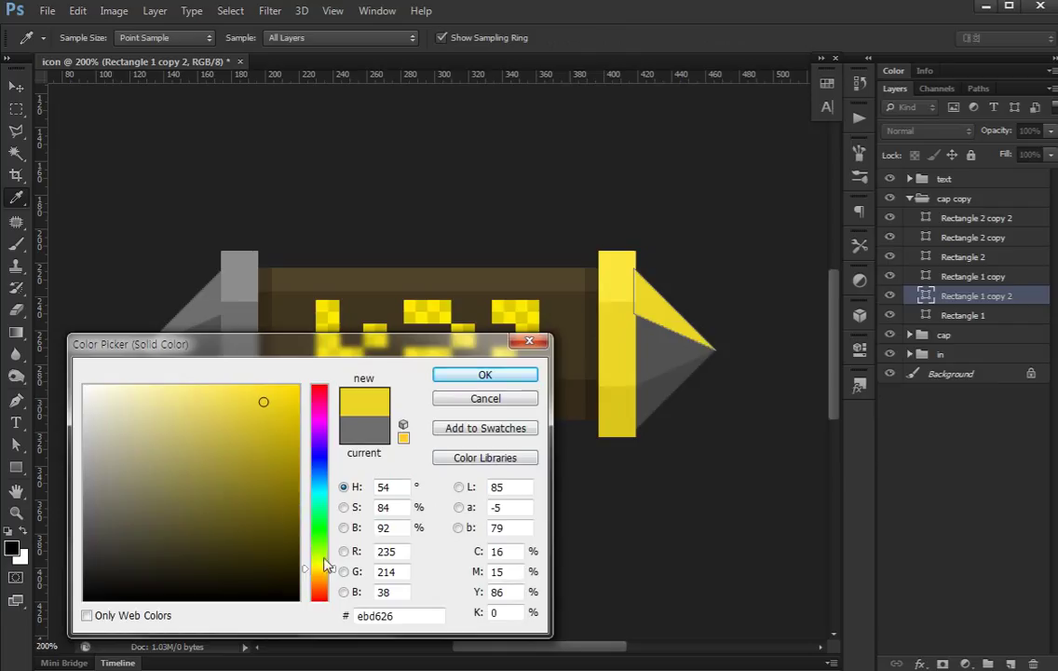
drag(323, 568, 323, 575)
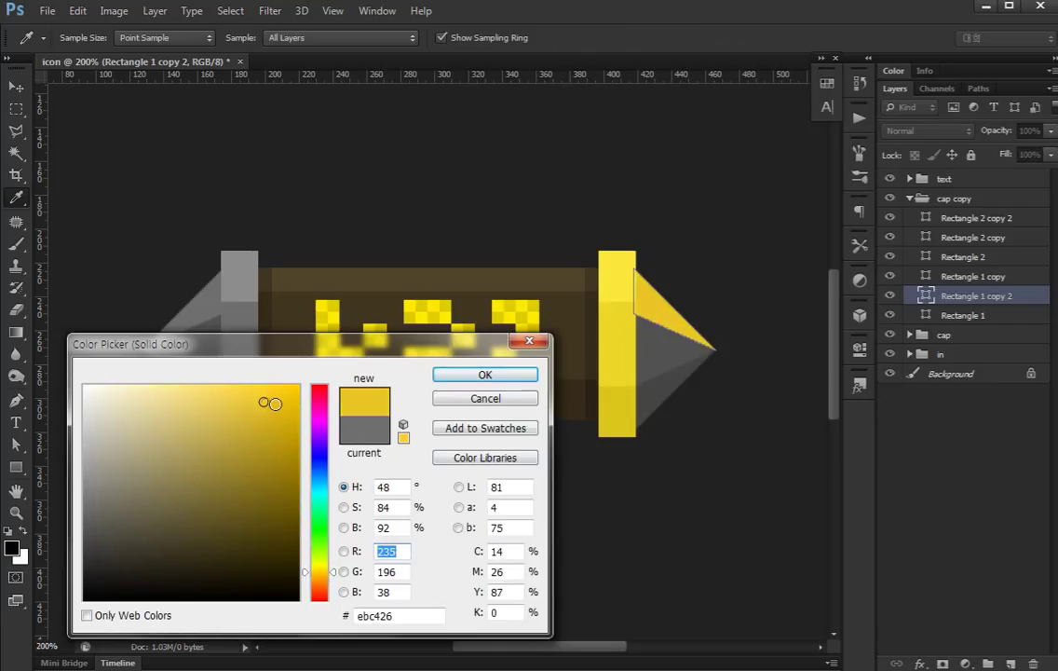
drag(276, 407, 281, 397)
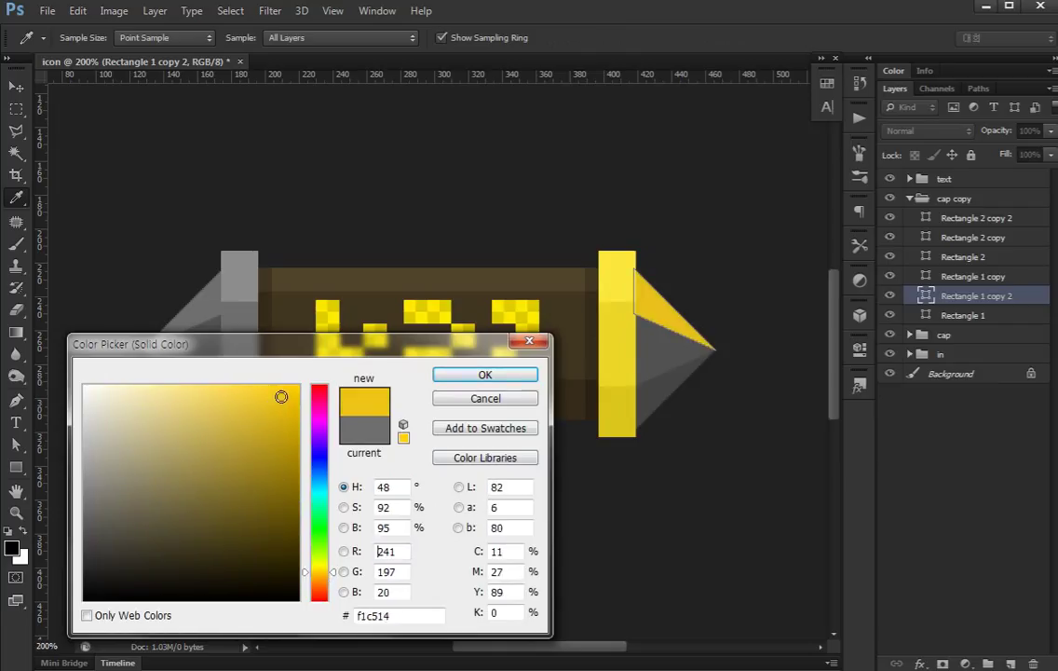
key(Return)
key(v)
Give the point's middle face a deeper yellow and lower face a darker saturated yellow.
click(661, 349)
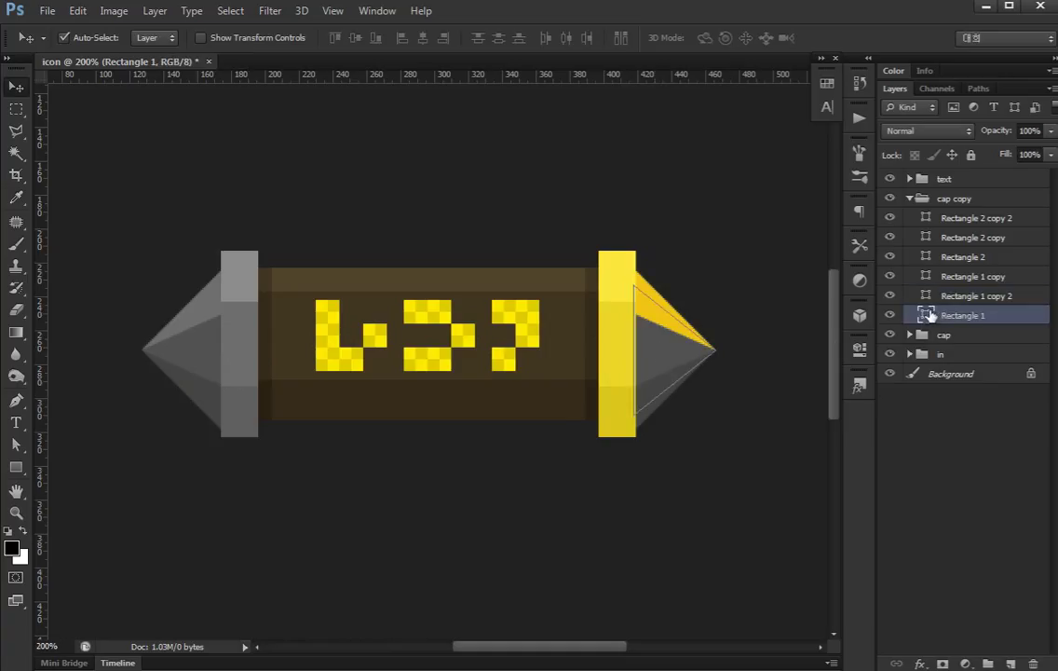
double_click(927, 315)
click(652, 280)
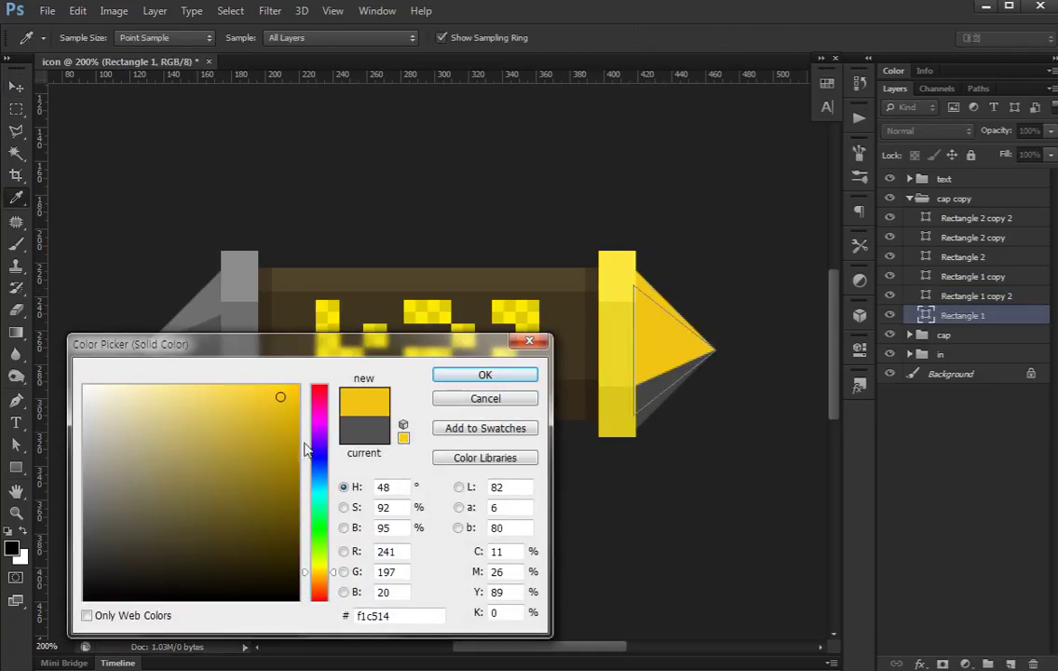
click(287, 407)
key(Return)
key(v)
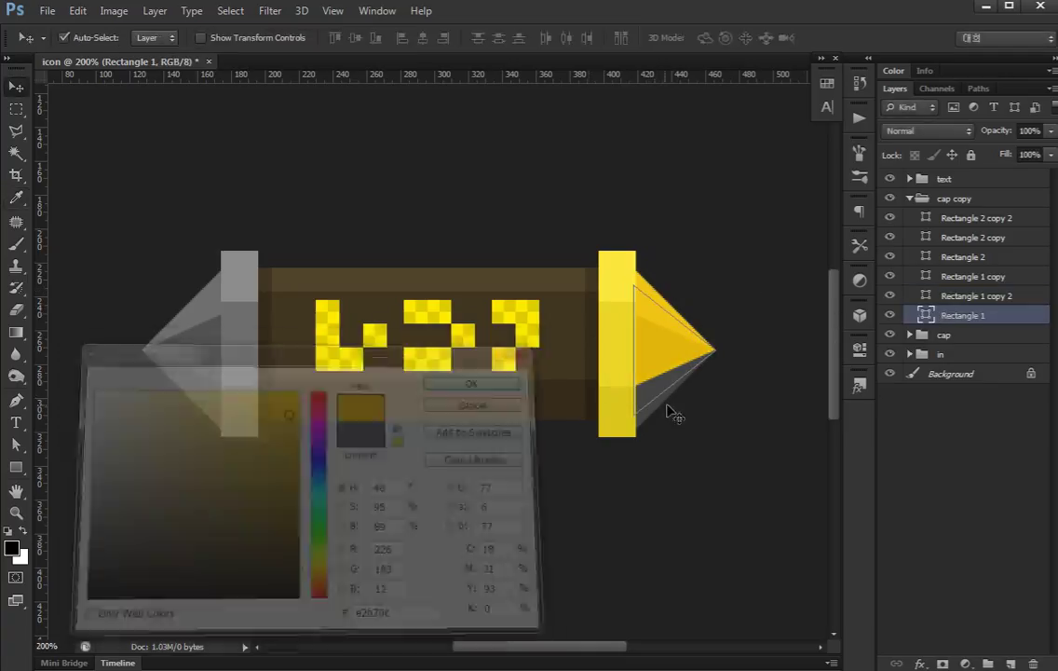
click(657, 405)
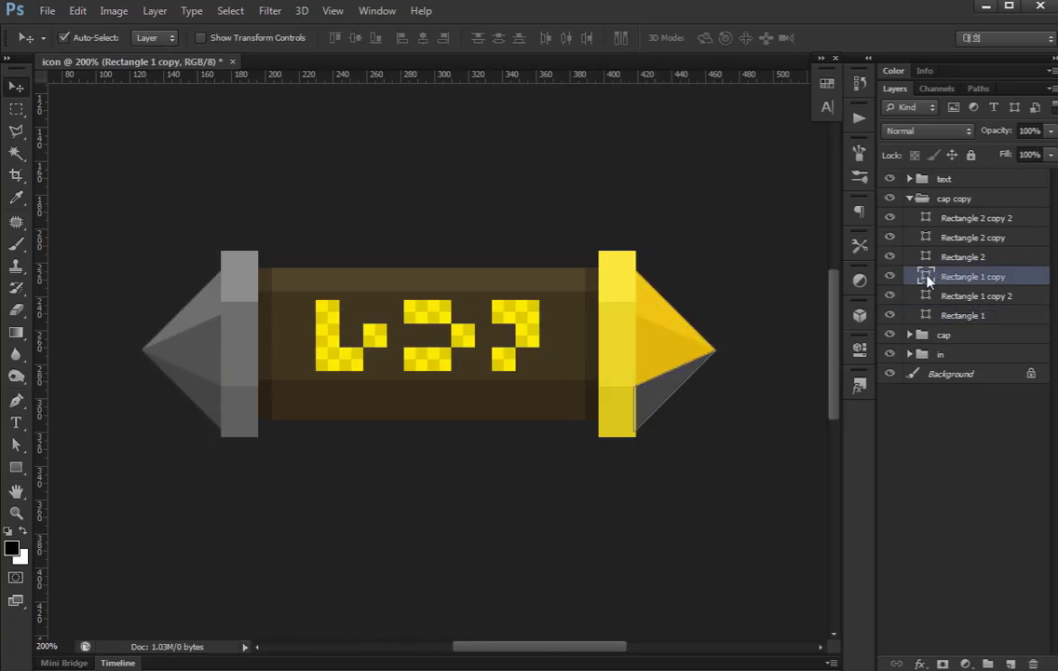
double_click(926, 277)
click(638, 349)
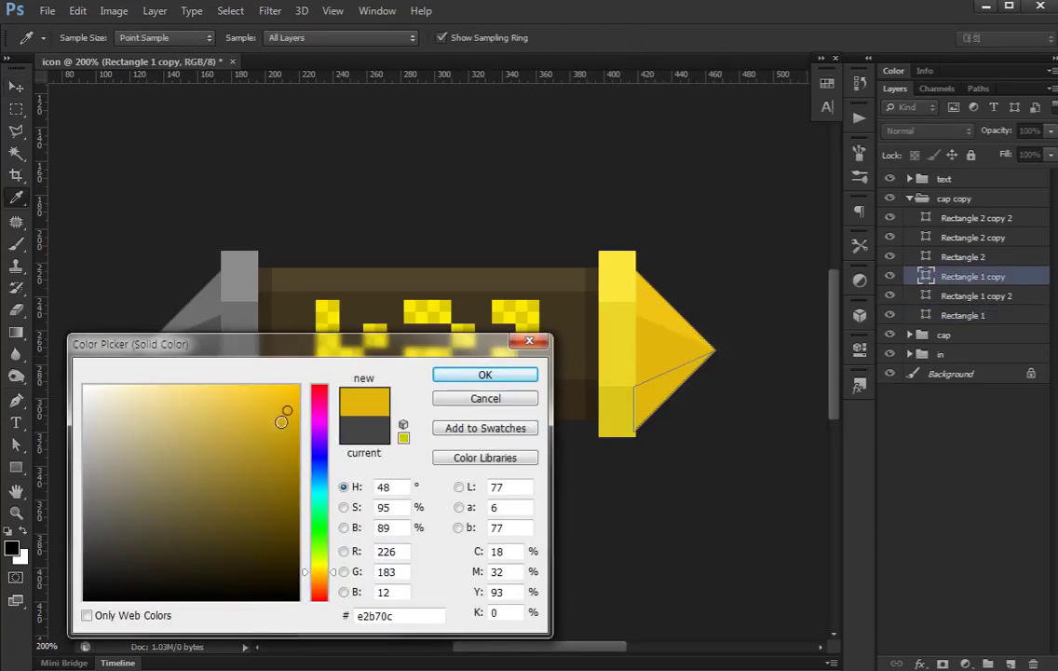
drag(280, 421, 300, 429)
click(962, 460)
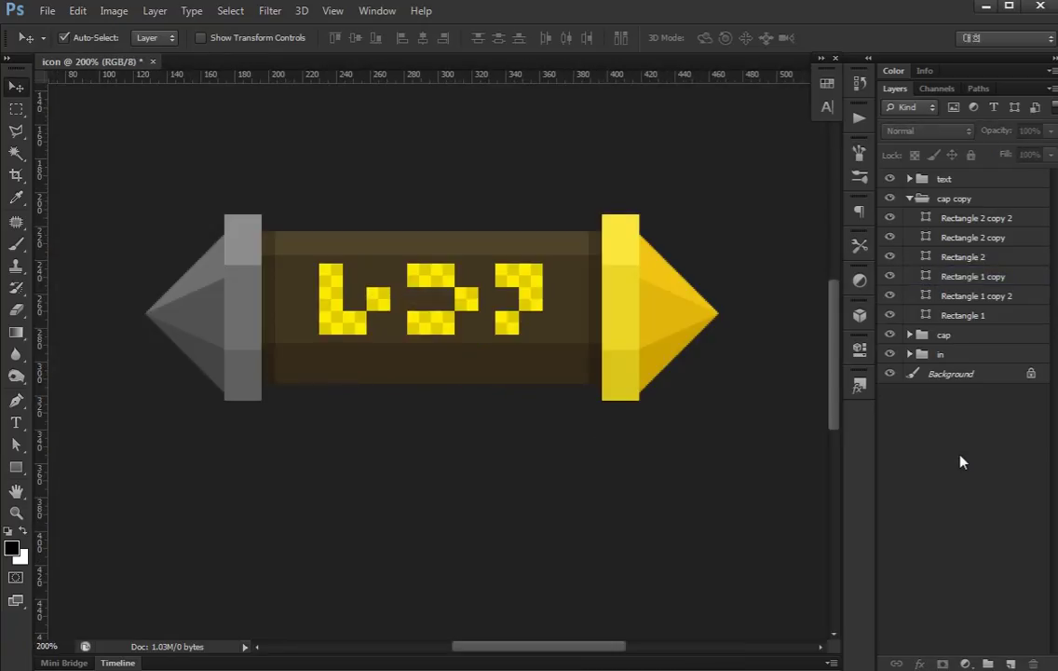
Shift the tip facets up a few pixels so they meet cleanly at the point.
click(660, 352)
shift+click(657, 285)
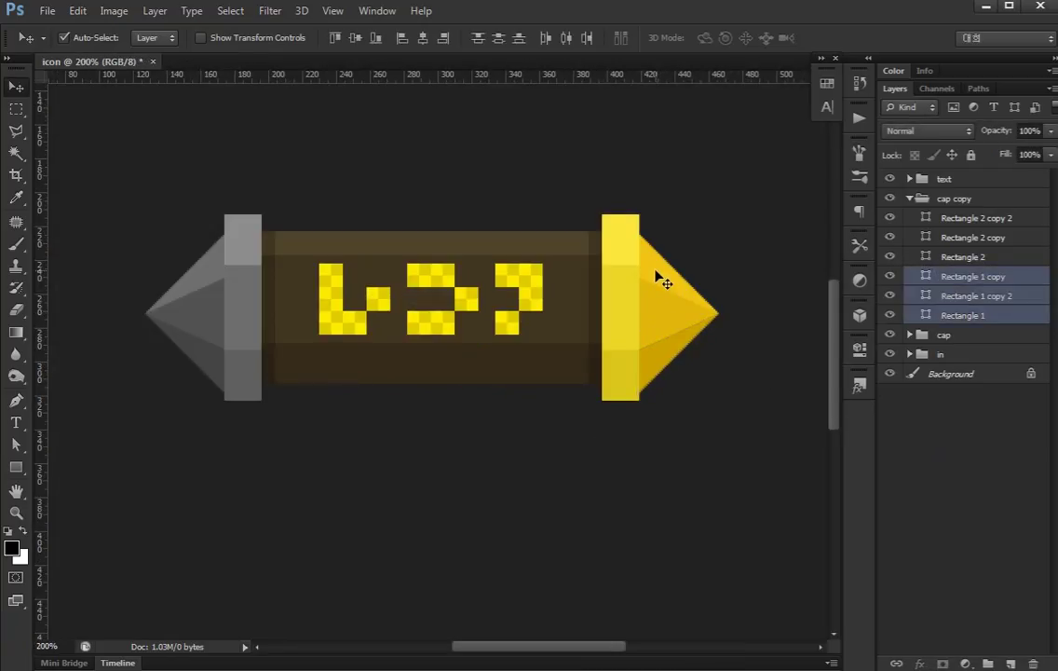
drag(657, 277, 656, 272)
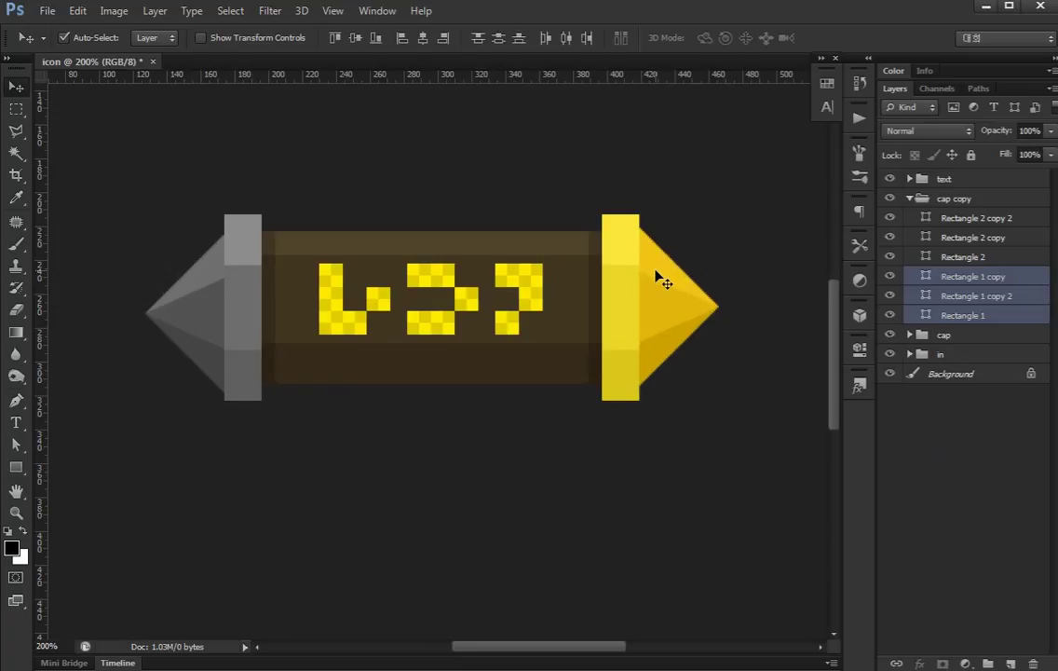
key(Up)
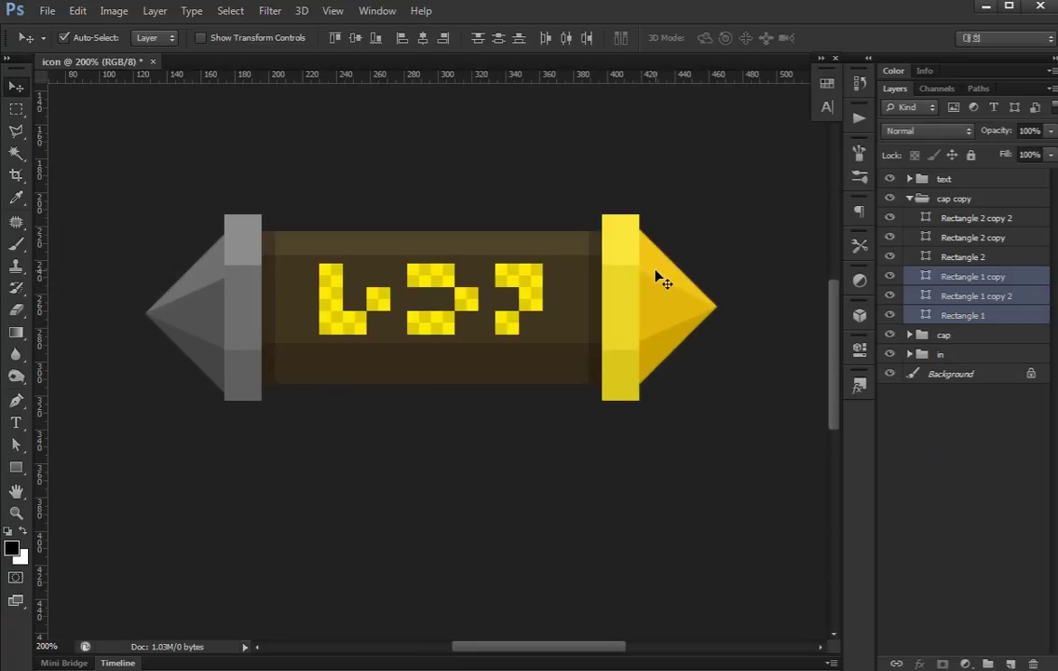
click(944, 517)
scroll(690, 326, right, 2)
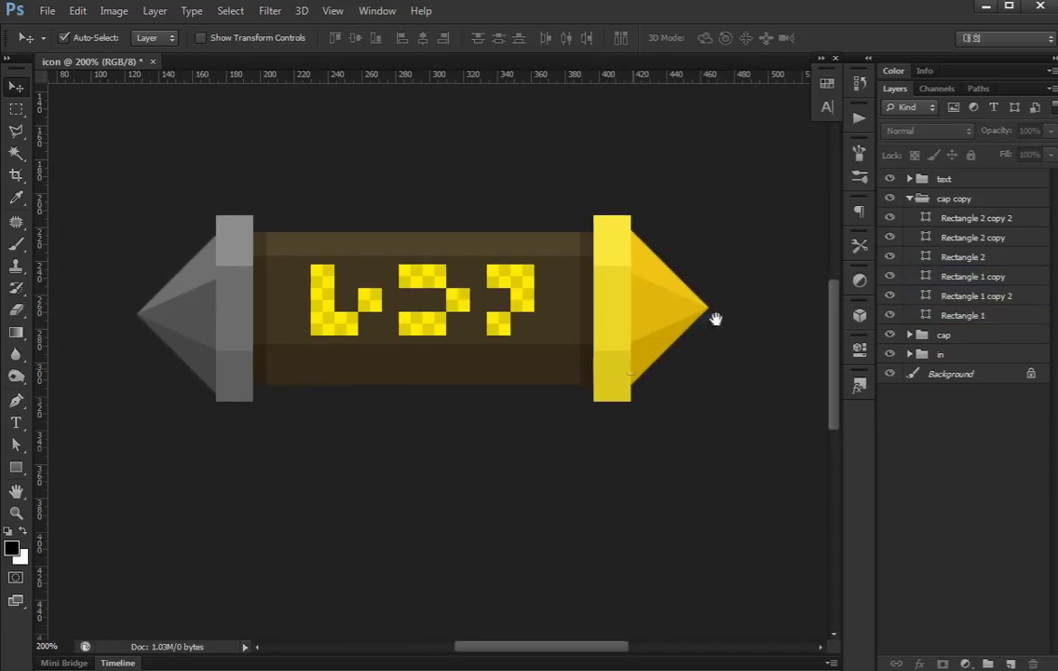
Delete the grey left cap group and duplicate the yellow cap copy group.
click(909, 198)
click(889, 198)
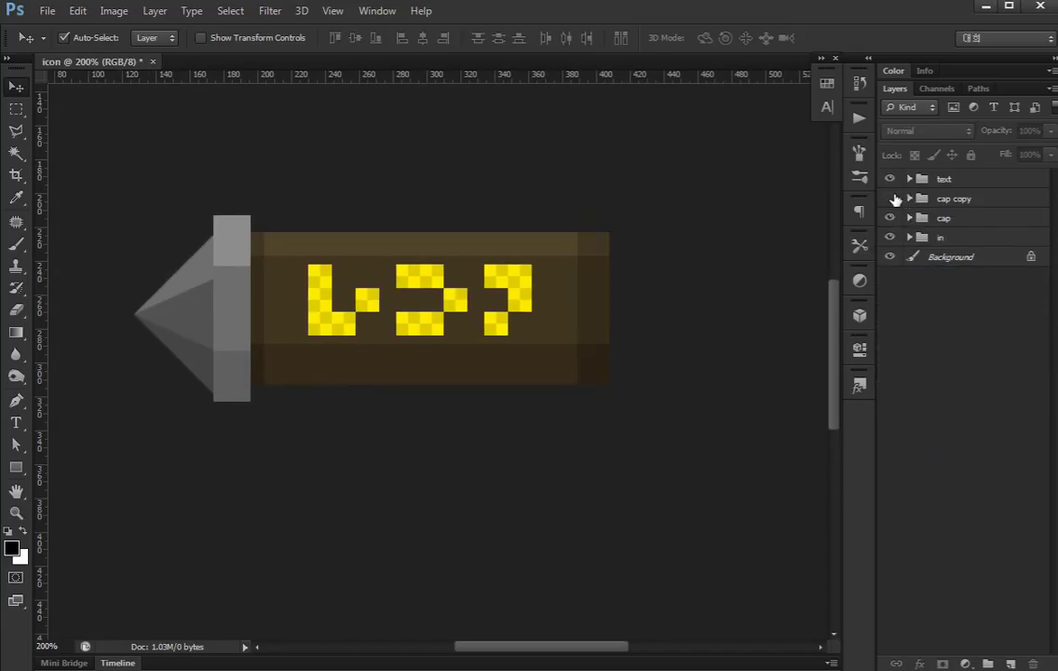
click(933, 219)
key(Delete)
click(952, 203)
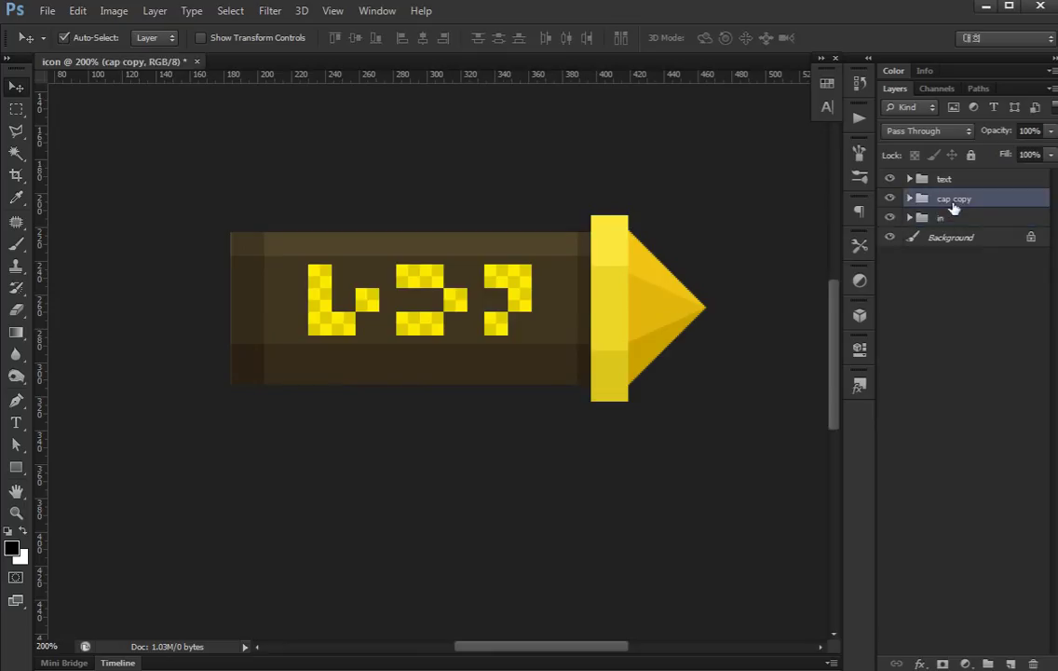
key(ctrl+j)
Flip the duplicated cap horizontally and nudge it to the bar's left end.
key(ctrl+t)
right_click(674, 303)
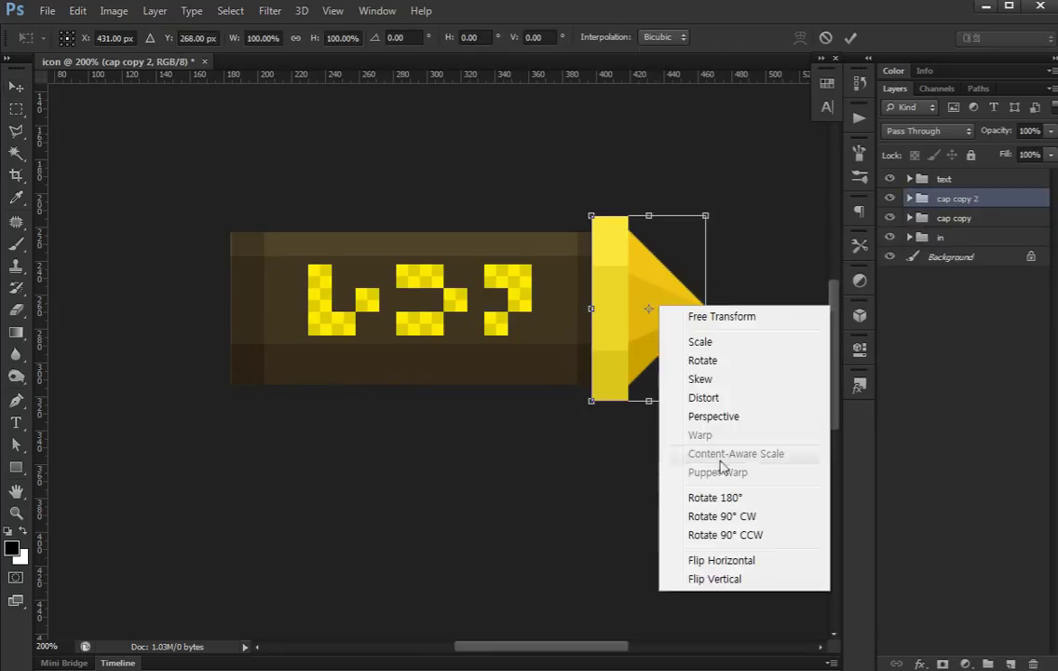
click(734, 555)
key(Return)
key(shift+Left)
key(shift+Left)
key(shift+Left)
key(shift+Left)
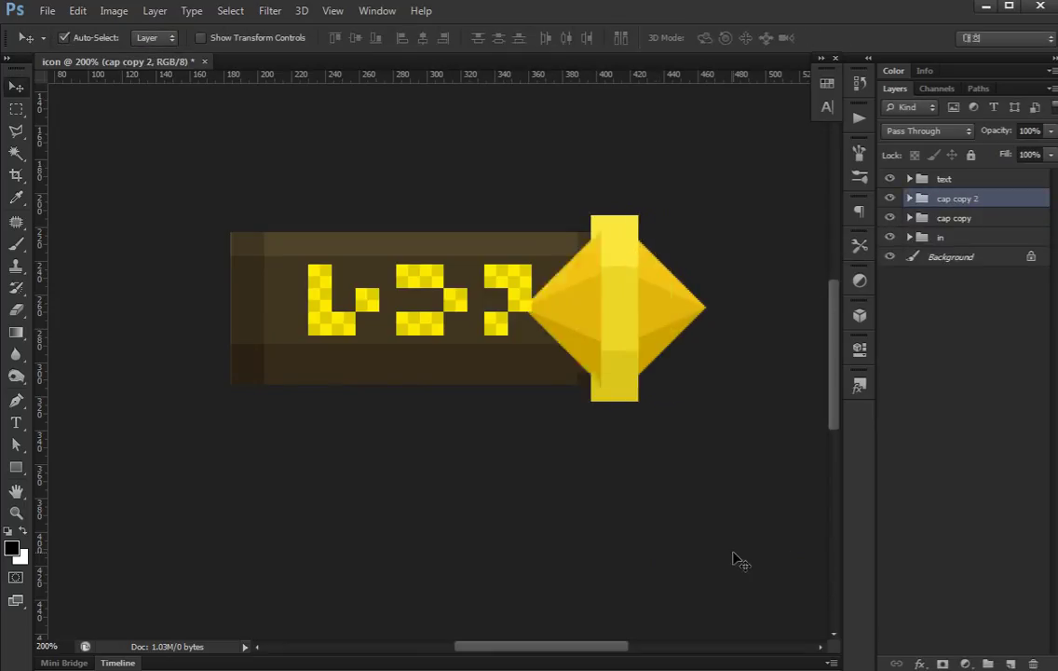
key(shift+Left)
key(shift+Left)
key(shift+Left)
key(shift+Left)
key(shift+Left)
key(shift+Left)
key(shift+Left)
key(shift+Left)
key(shift+Left)
key(shift+Left)
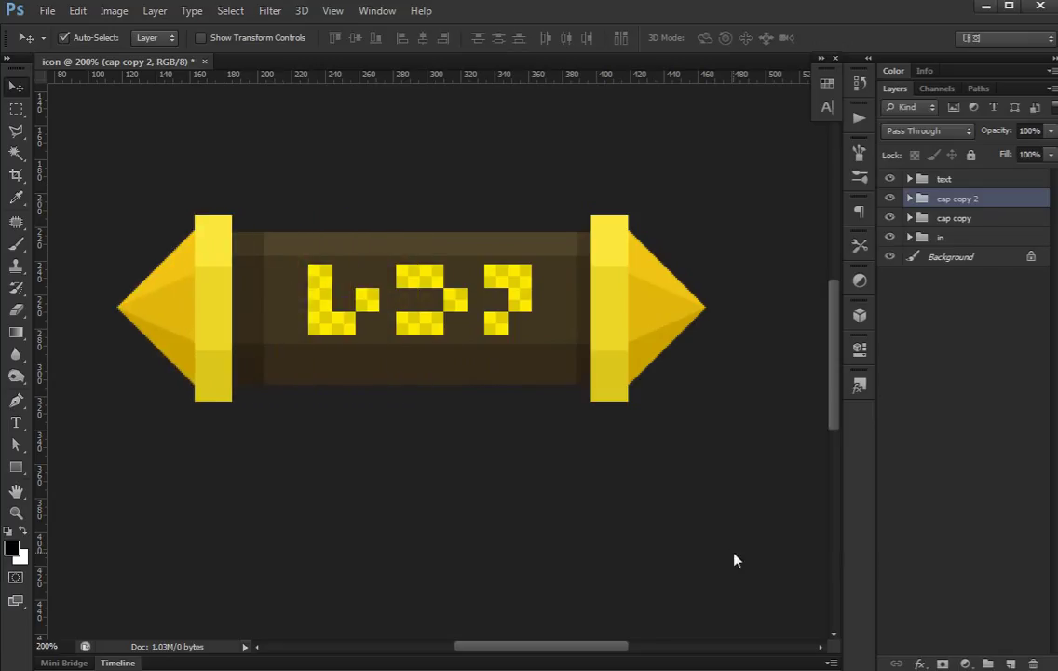
key(shift+Right)
key(a)
key(ctrl+minus)
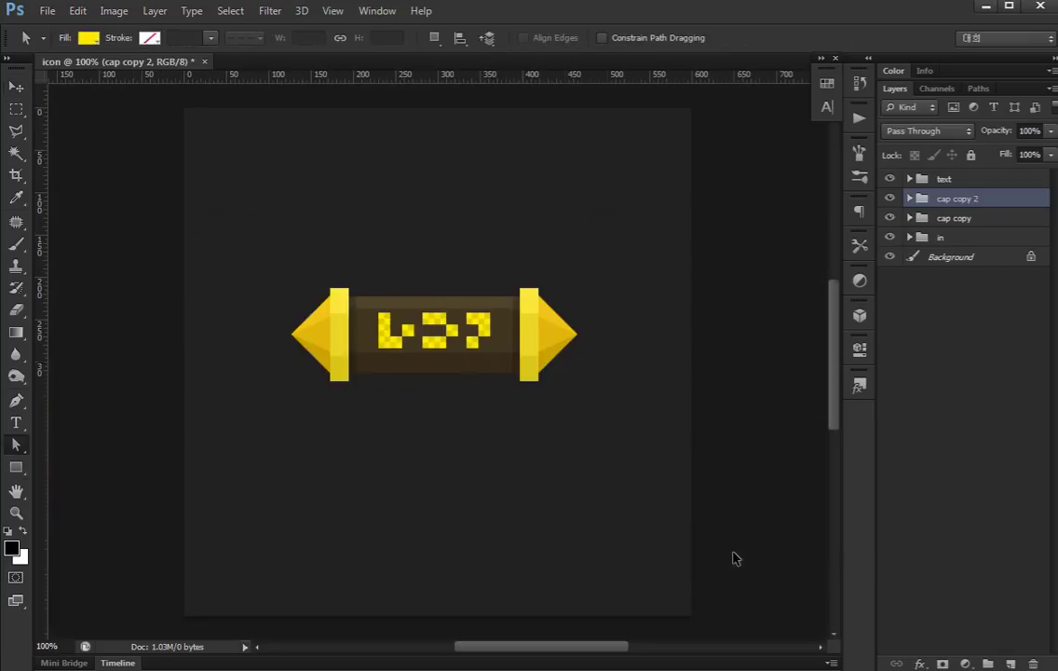
key(v)
click(960, 236)
Try a 45° rotation of all four icon groups, undo it, and duplicate the groups.
shift+click(946, 178)
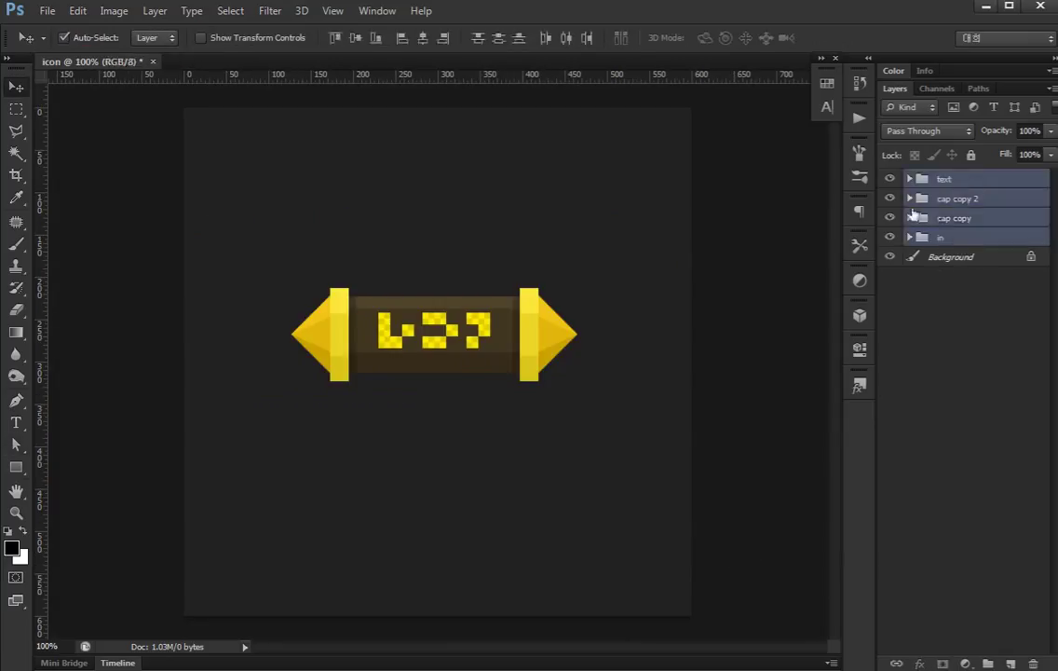
key(ctrl+t)
drag(622, 399, 622, 246)
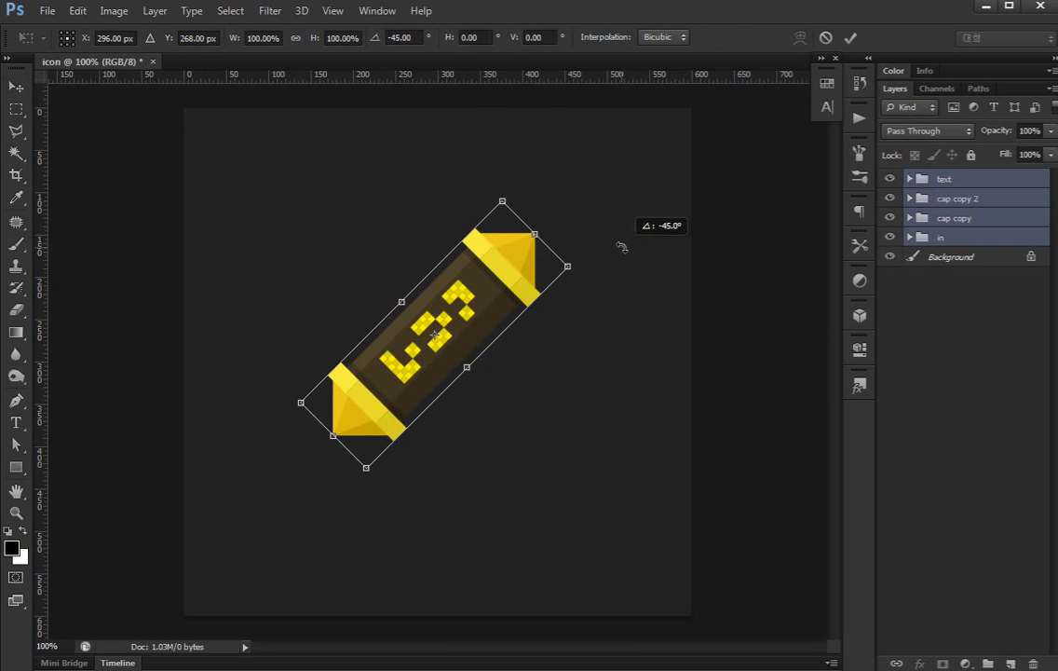
key(Return)
key(ctrl+plus)
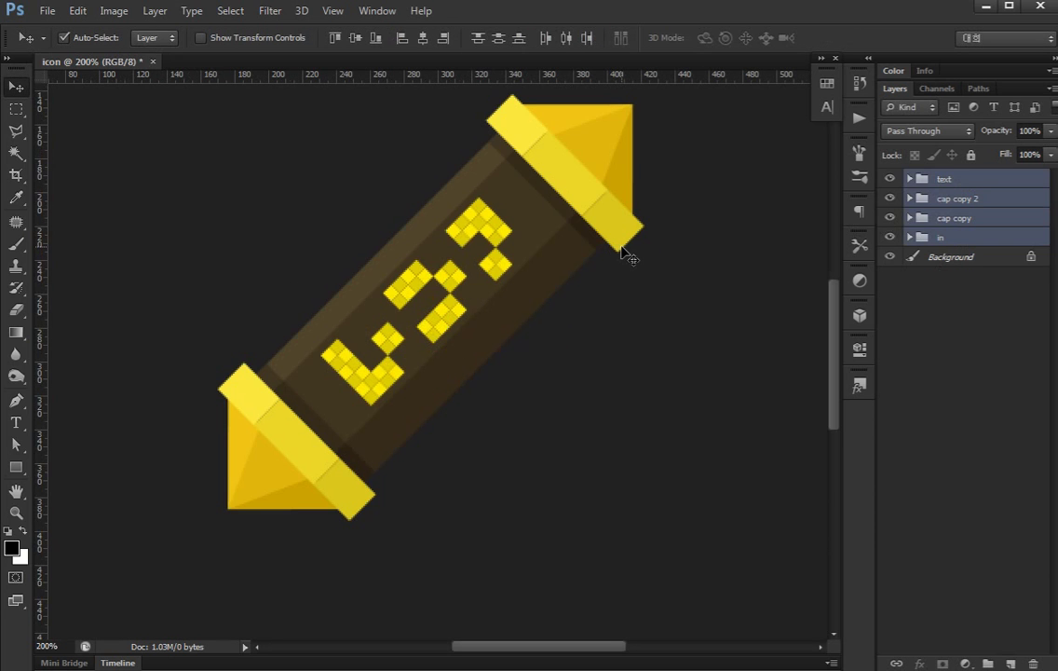
key(ctrl+minus)
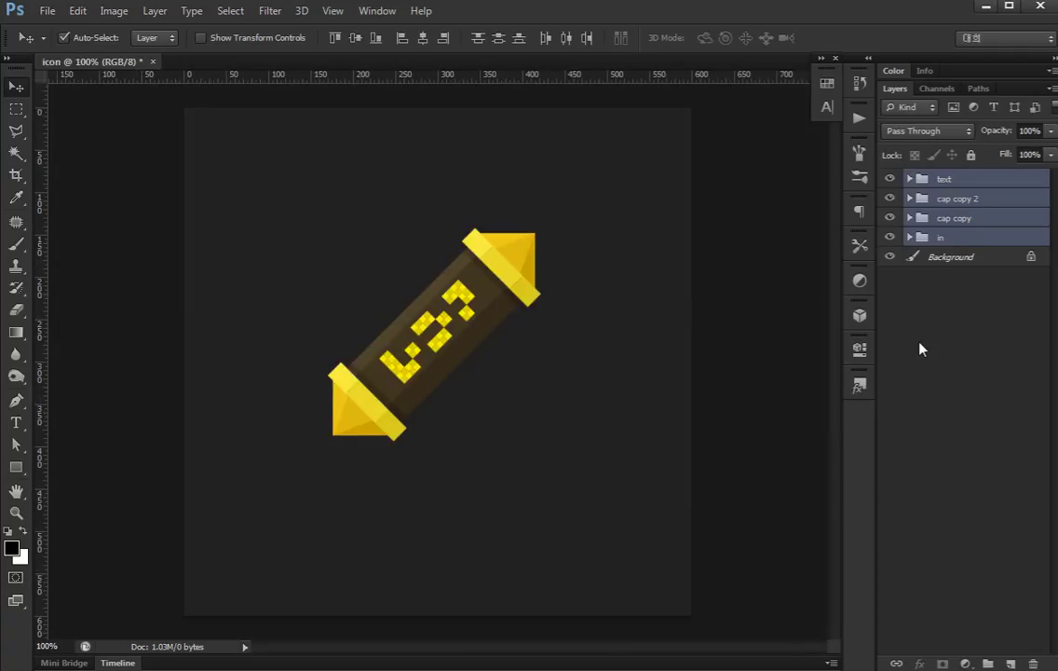
key(ctrl+z)
key(ctrl+plus)
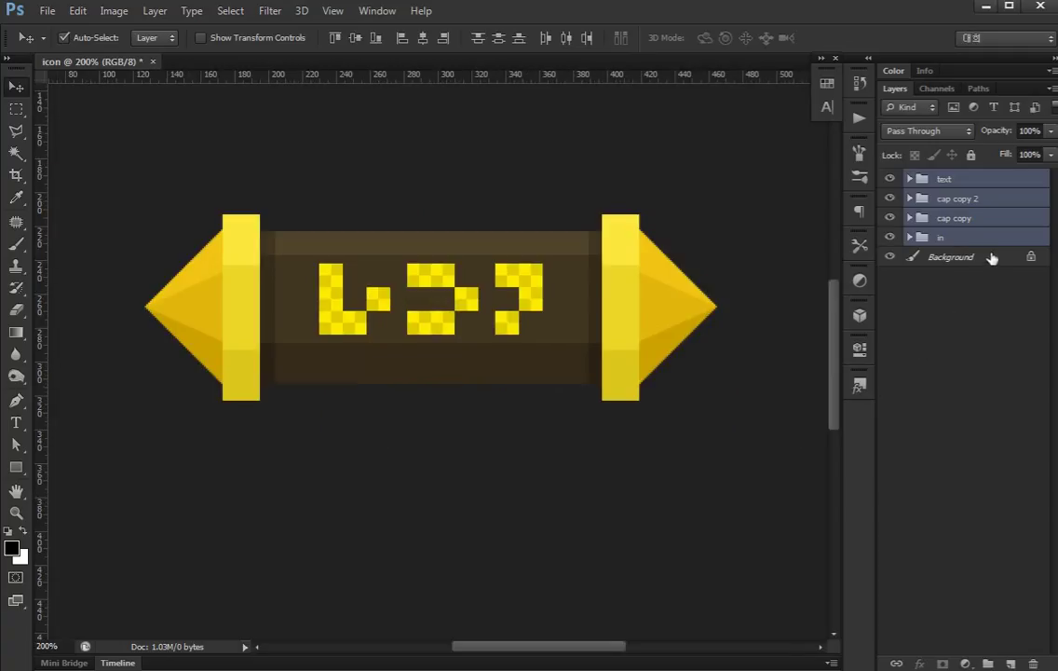
key(ctrl+minus)
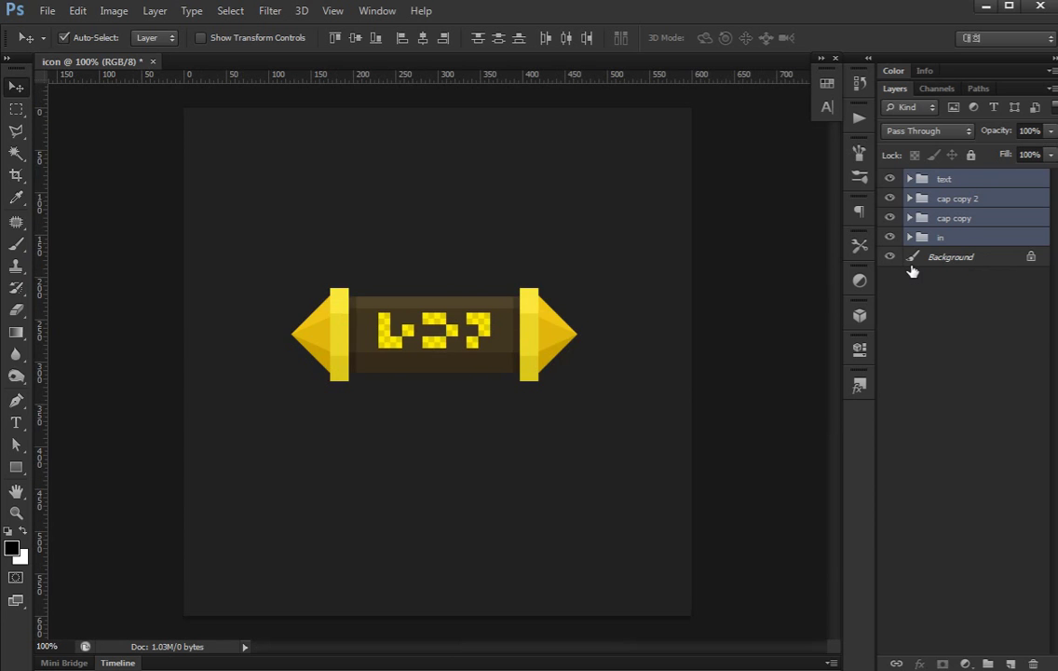
key(ctrl+j)
Merge the duplicates into one layer and flip-squash it below the icon.
key(ctrl+e)
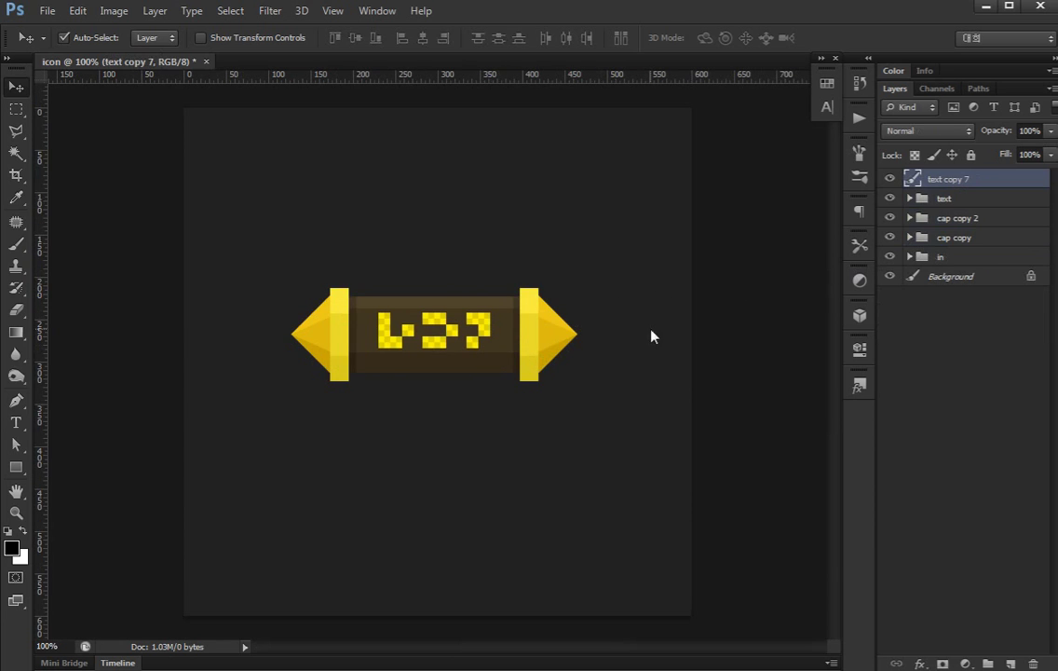
key(ctrl+t)
drag(435, 289, 443, 416)
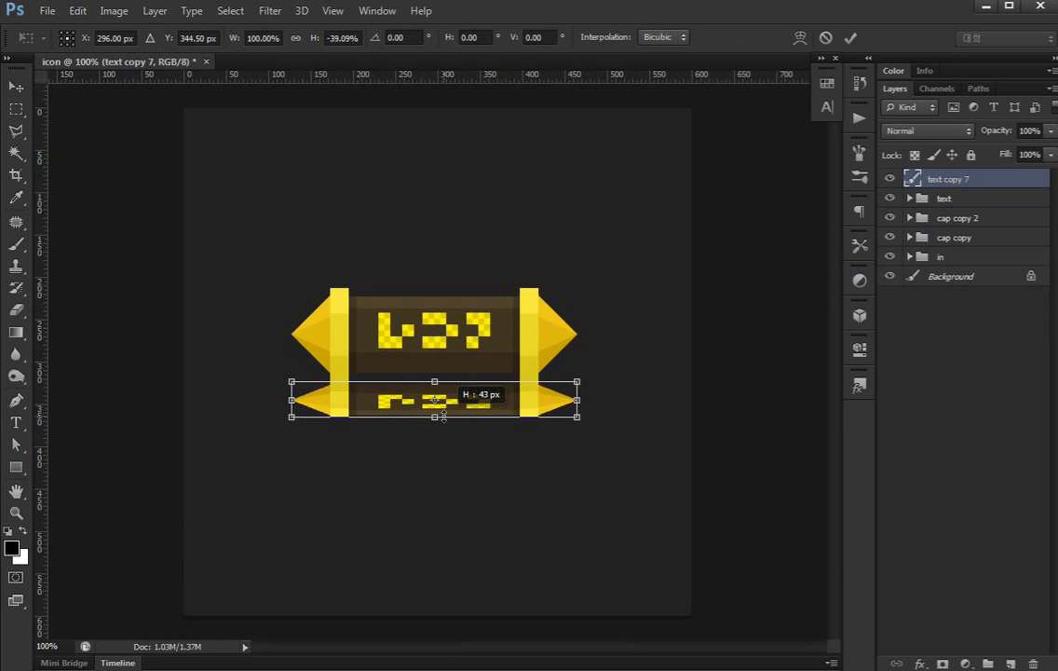
key(Return)
Darken the copy to black with Lightness -100 and lower its opacity to about 15%.
key(ctrl+u)
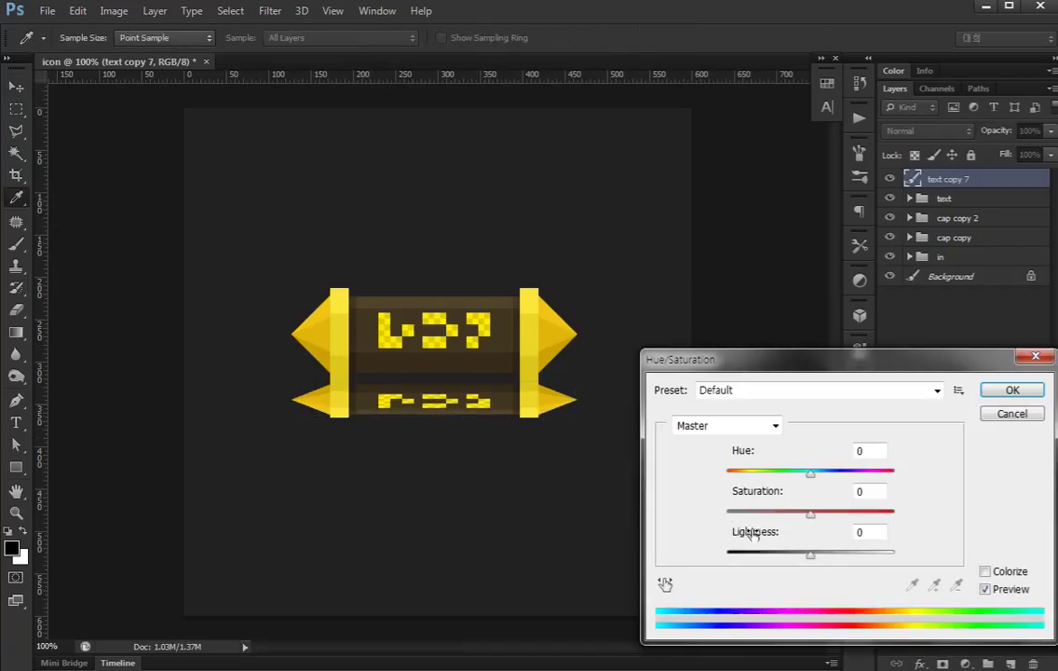
mouse_move(753, 533)
mouse_down()
mouse_move(669, 561)
mouse_move(630, 553)
mouse_up()
key(Return)
key(ctrl+plus)
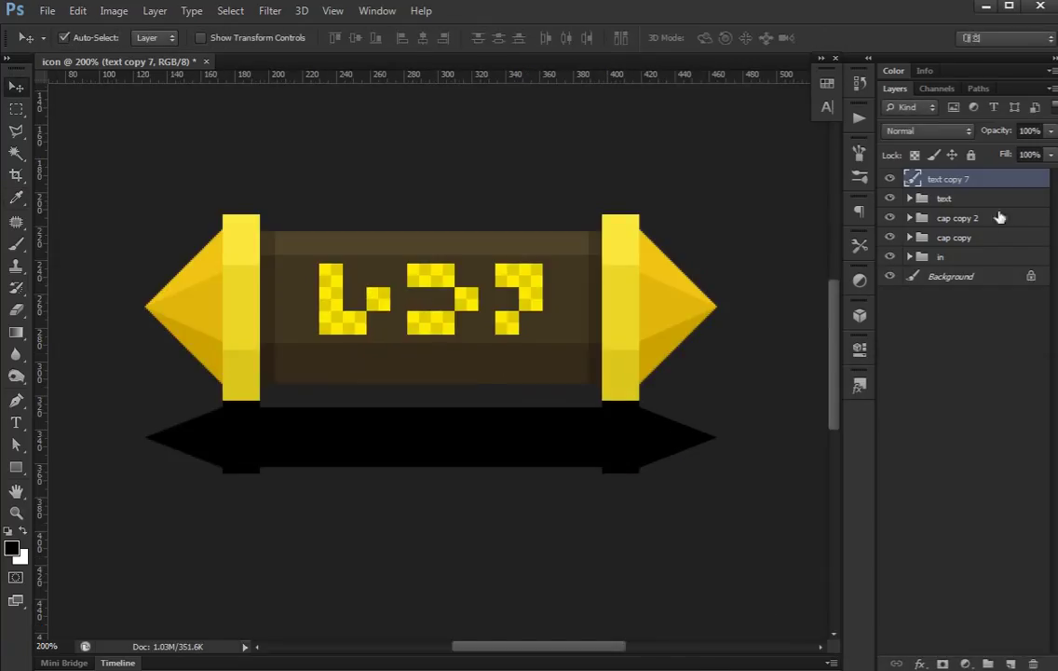
click(1050, 130)
drag(1051, 151, 974, 154)
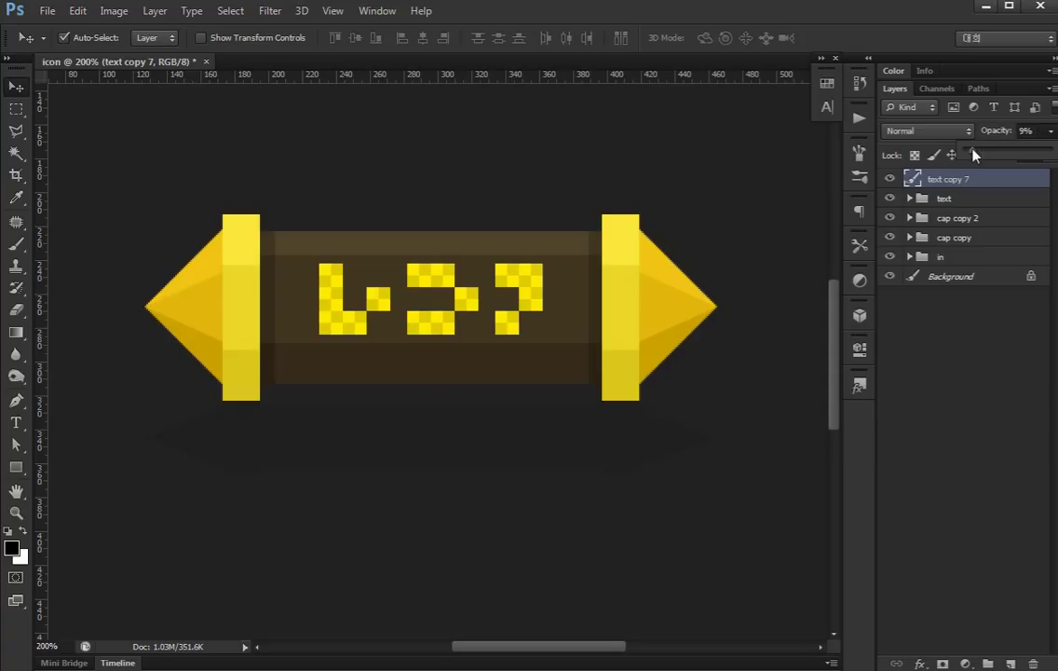
click(980, 374)
key(ctrl+minus)
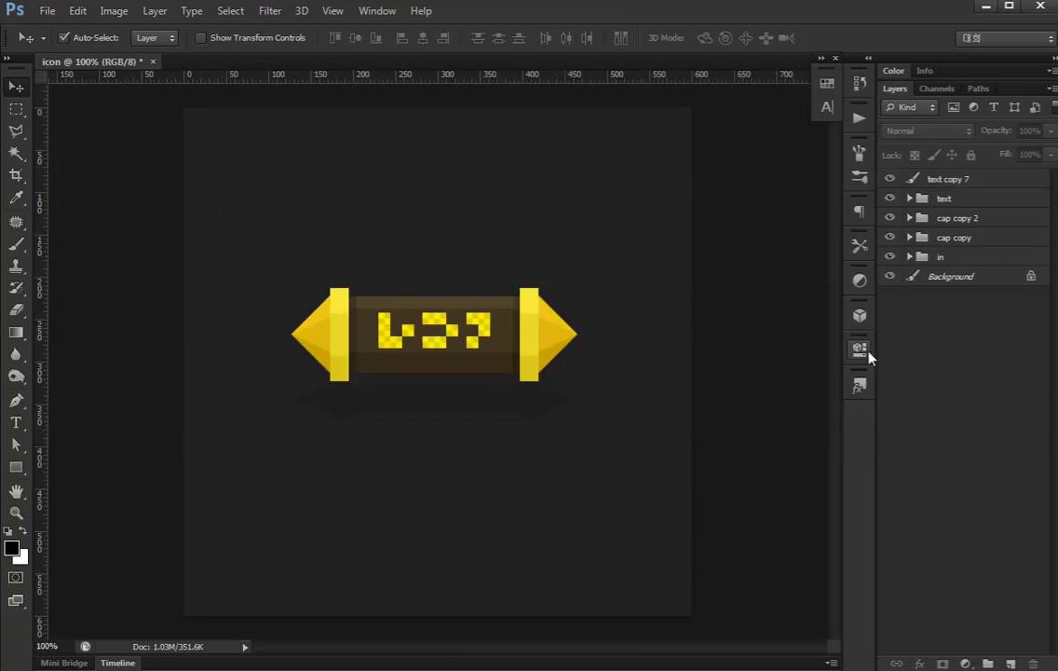
click(941, 257)
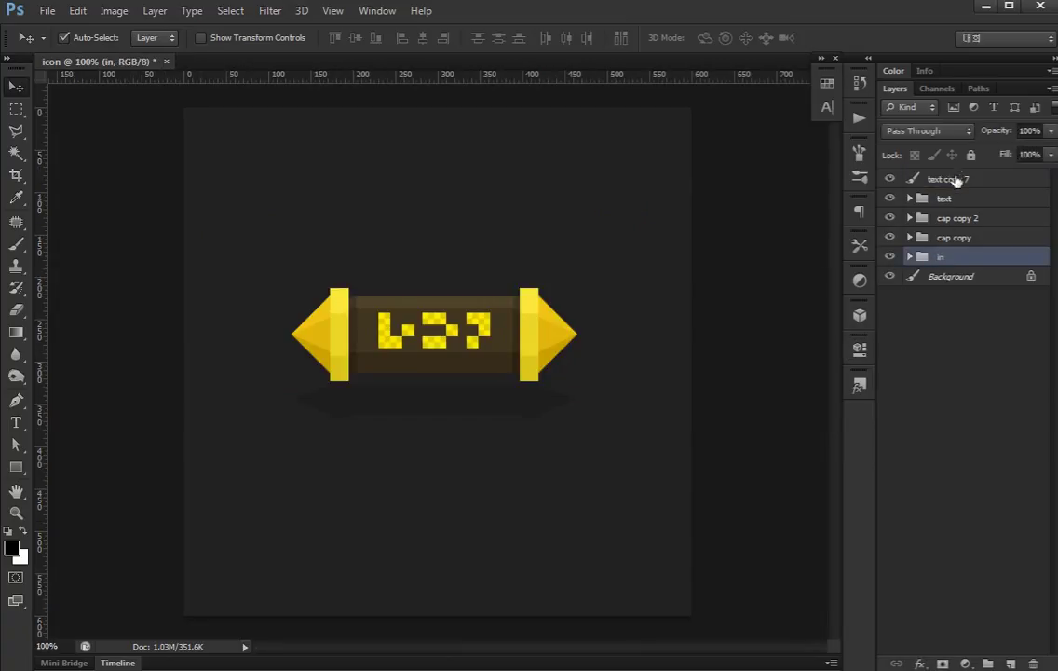
Group the icon and shadow layers and add a Hue/Saturation adjustment clipped to the group.
shift+click(955, 180)
key(ctrl+g)
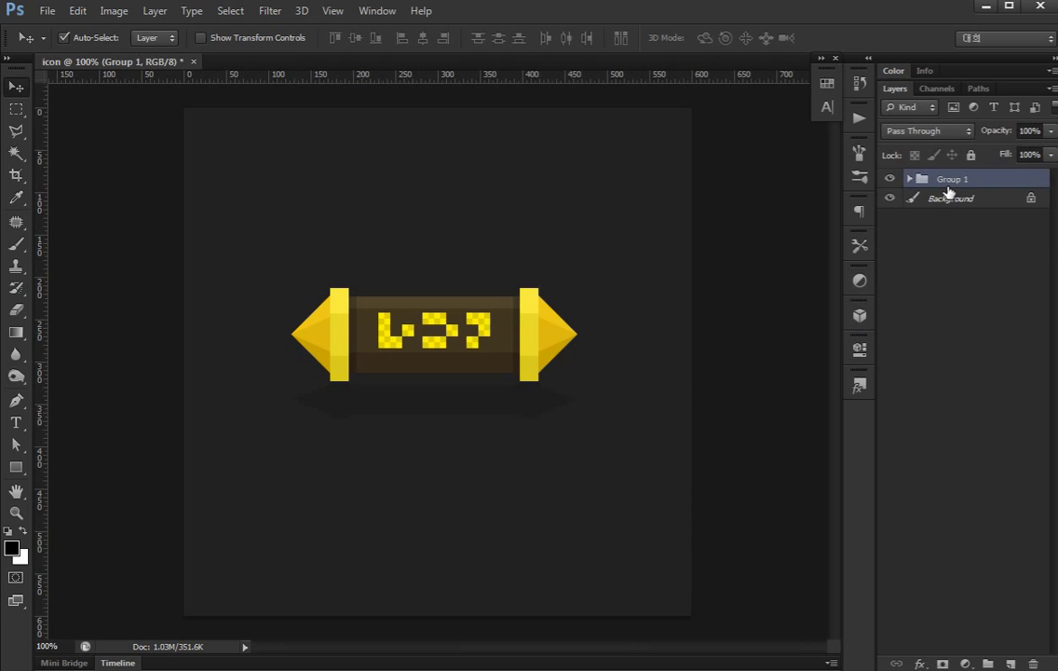
click(858, 282)
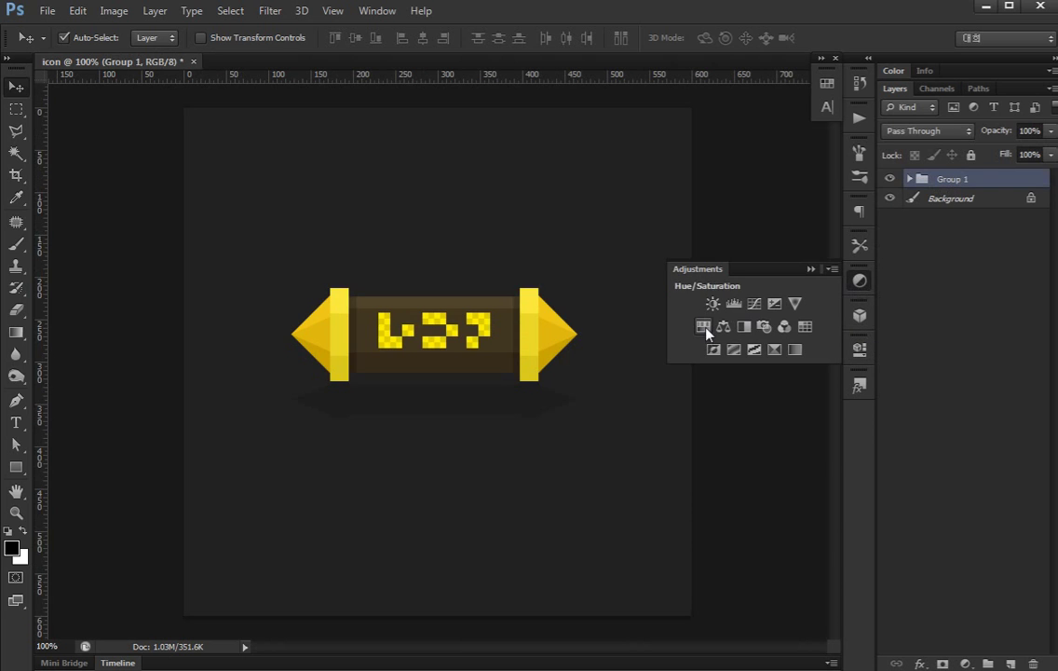
click(704, 327)
key(ctrl+alt+g)
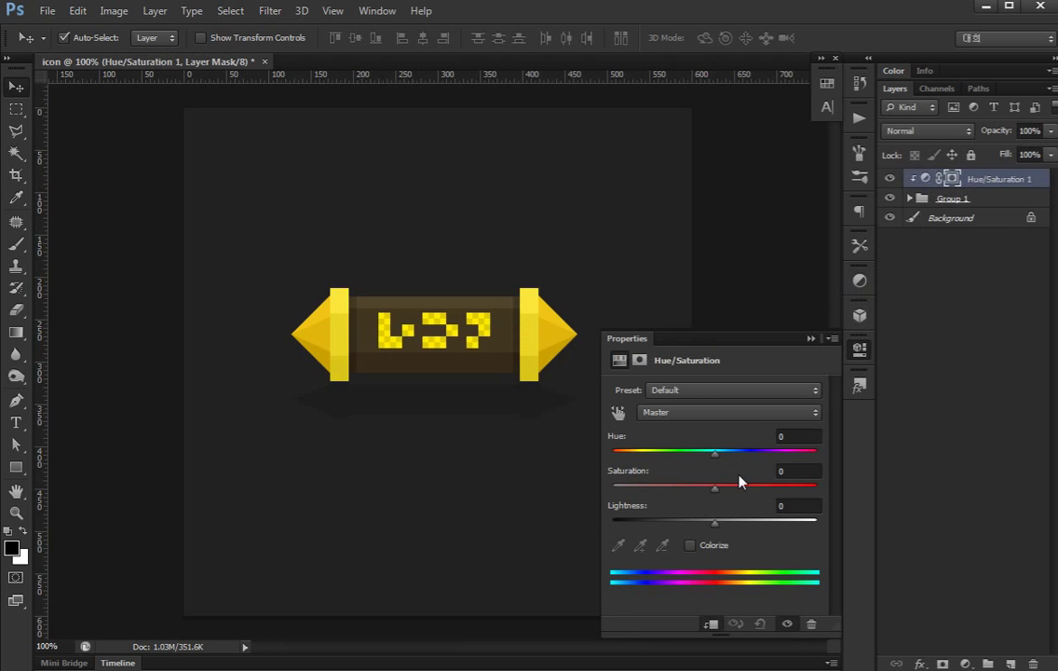
Set the adjustment to Hue -5 and Saturation +16 for warmer, richer yellows.
mouse_move(714, 487)
mouse_down()
mouse_move(730, 488)
mouse_move(723, 454)
mouse_move(708, 453)
mouse_move(735, 491)
mouse_move(702, 456)
mouse_move(710, 458)
mouse_move(665, 494)
mouse_move(575, 495)
mouse_up()
key(ctrl+z)
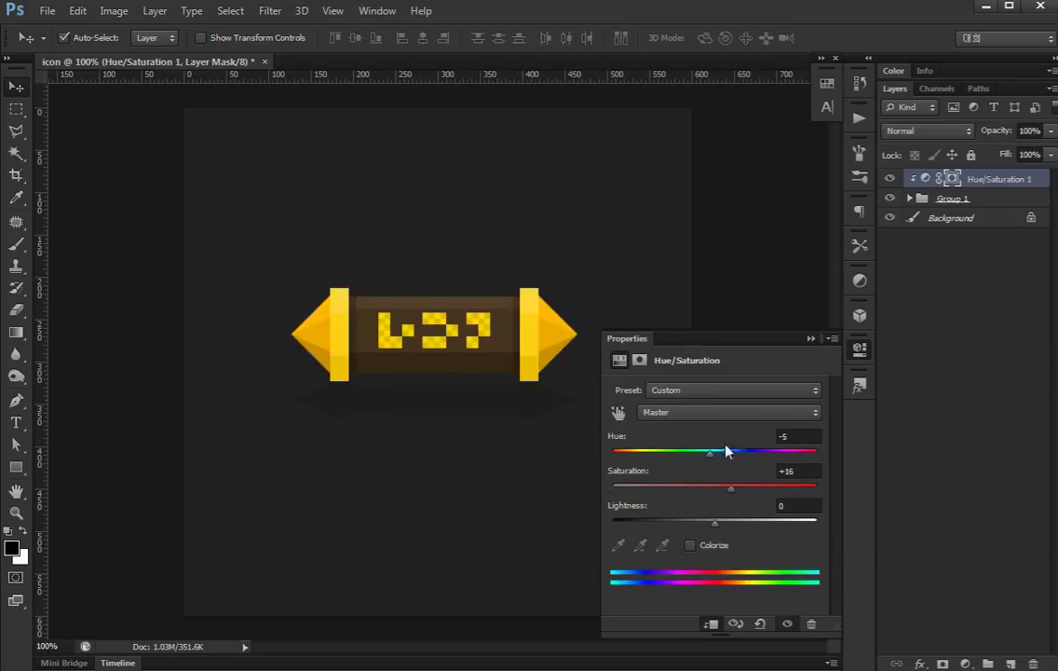
click(929, 350)
click(859, 348)
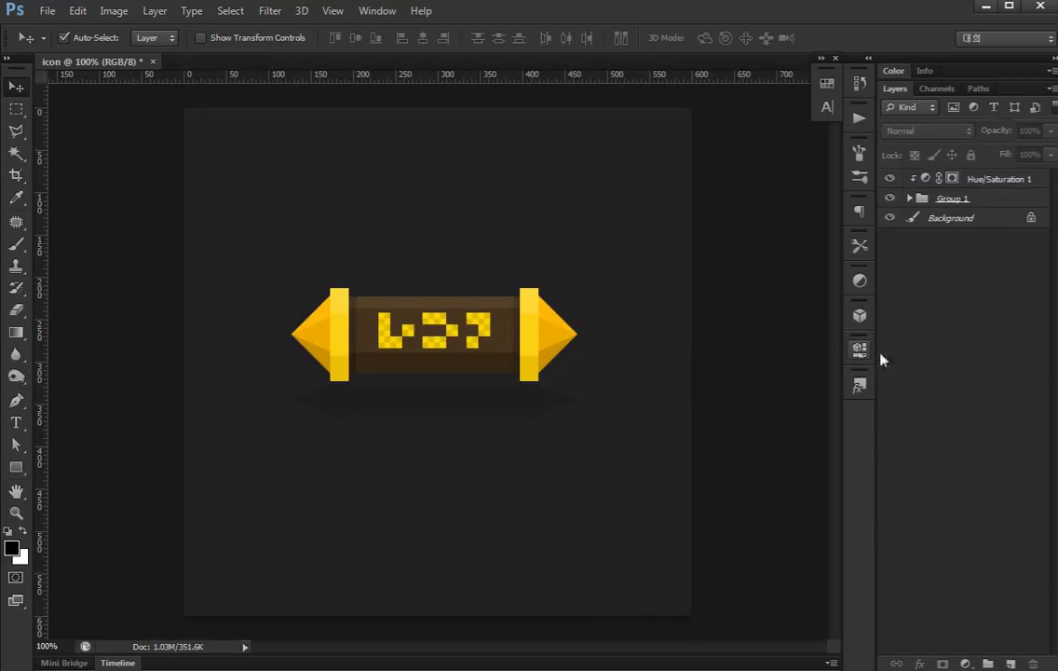